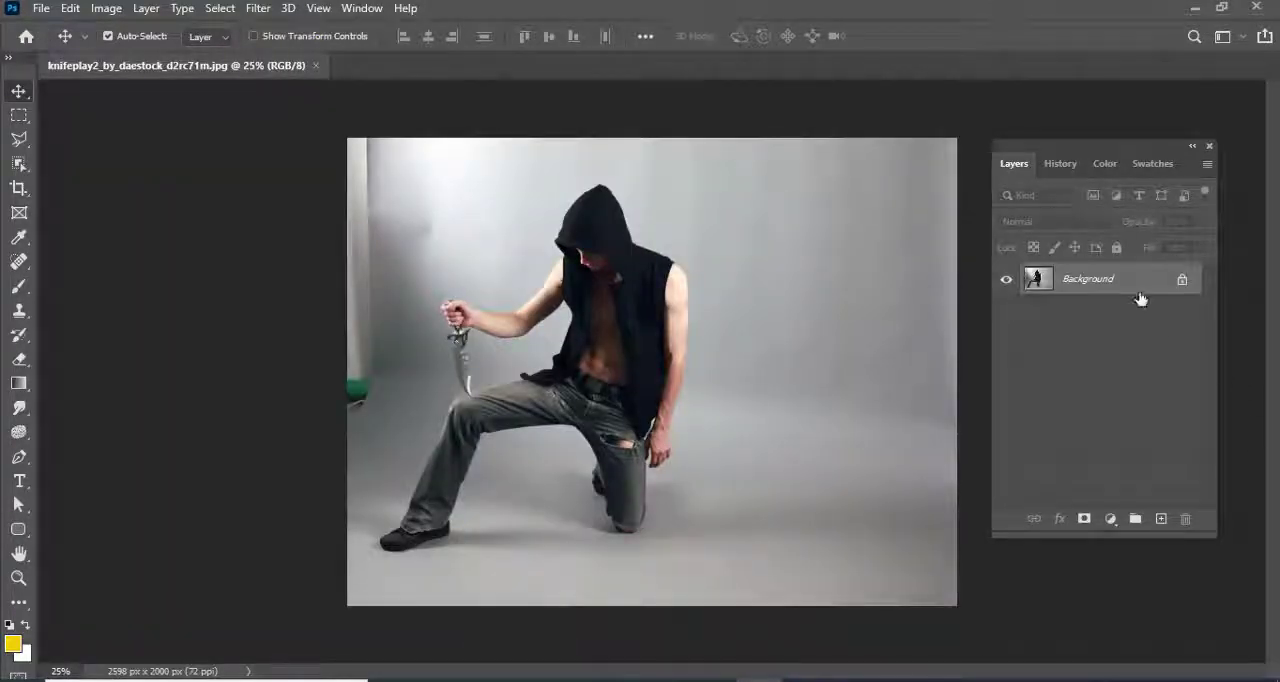
Duplicate the Background layer and rename the copy Photo
{"action": "left_click_drag", "start_coordinate": [1140, 298], "coordinate": [1161, 518]}
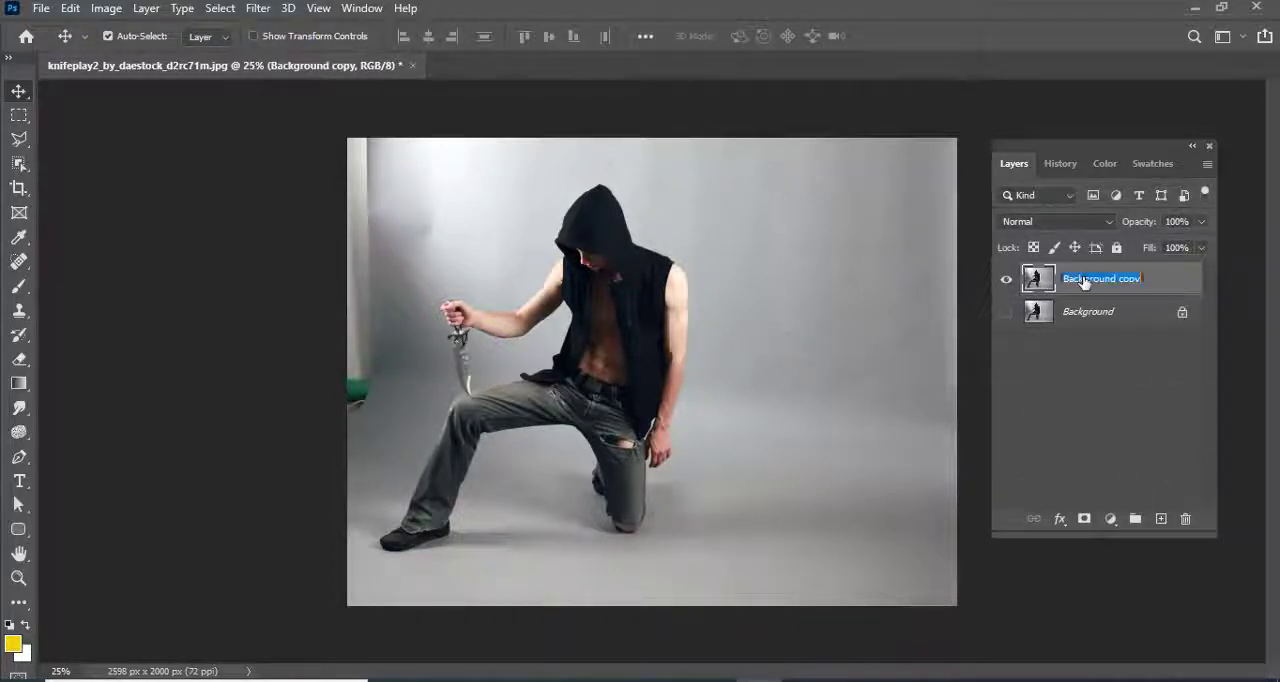
{"action": "left_click", "coordinate": [1097, 355]}
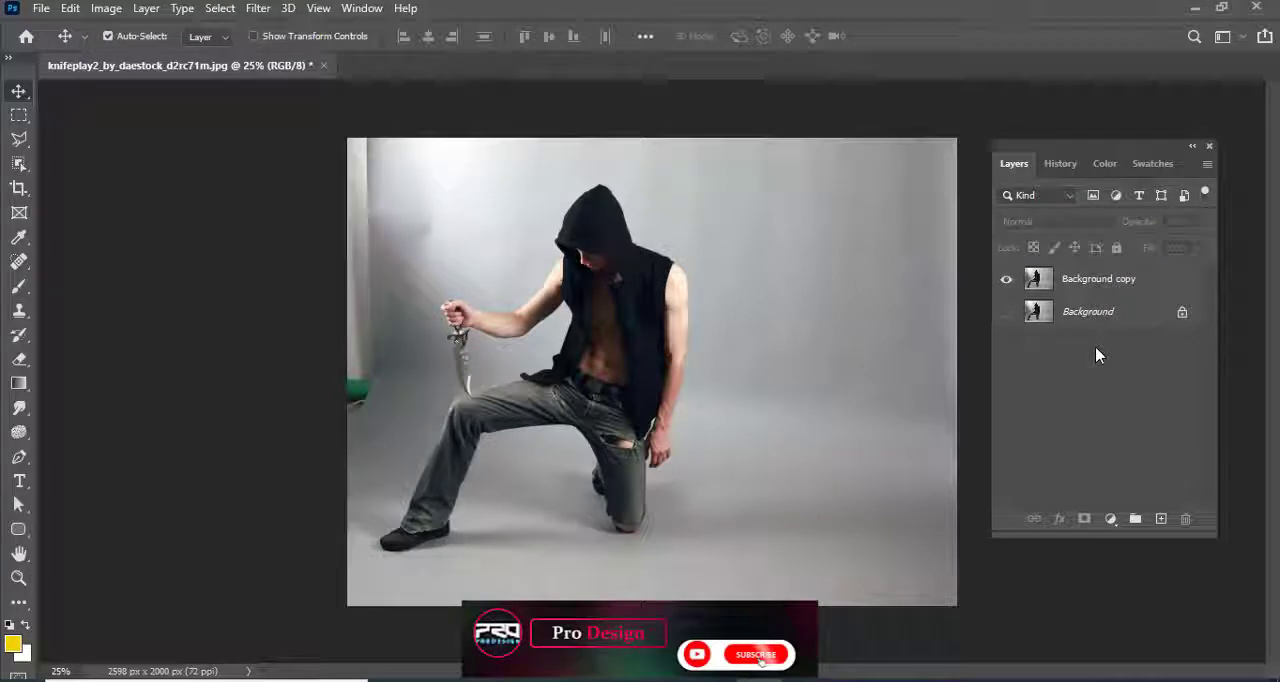
{"action": "double_click", "coordinate": [1085, 289]}
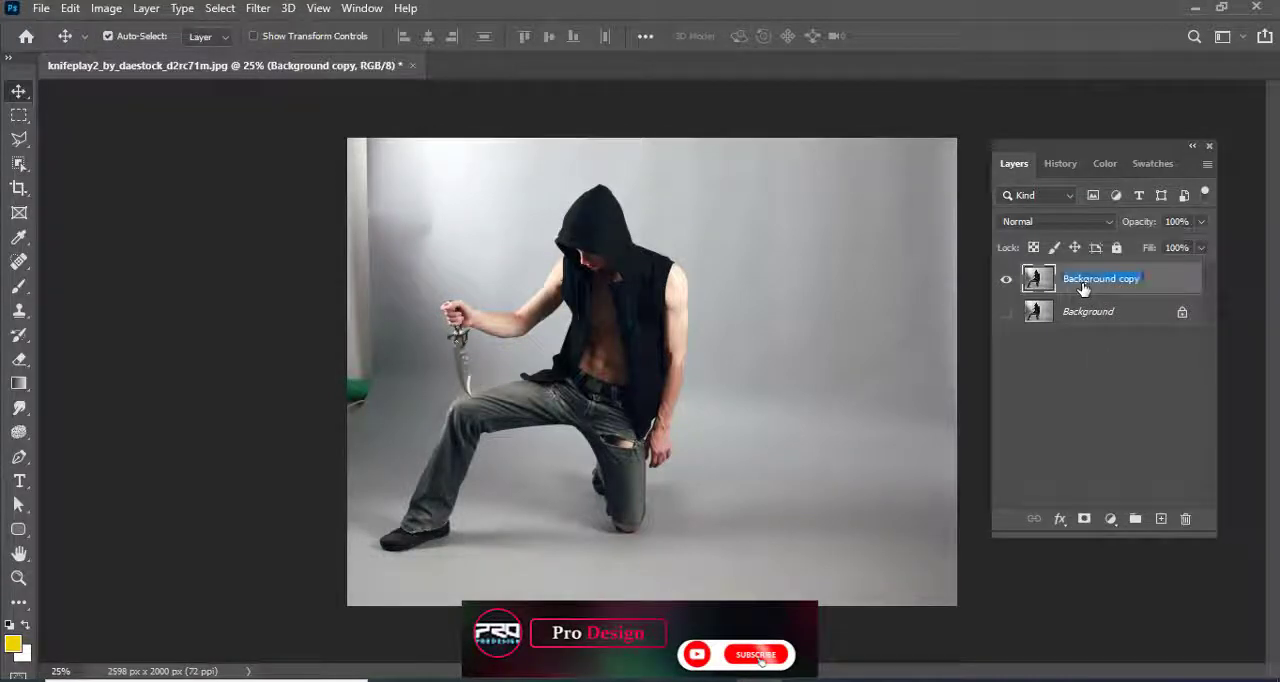
{"action": "type", "text": "Photo"}
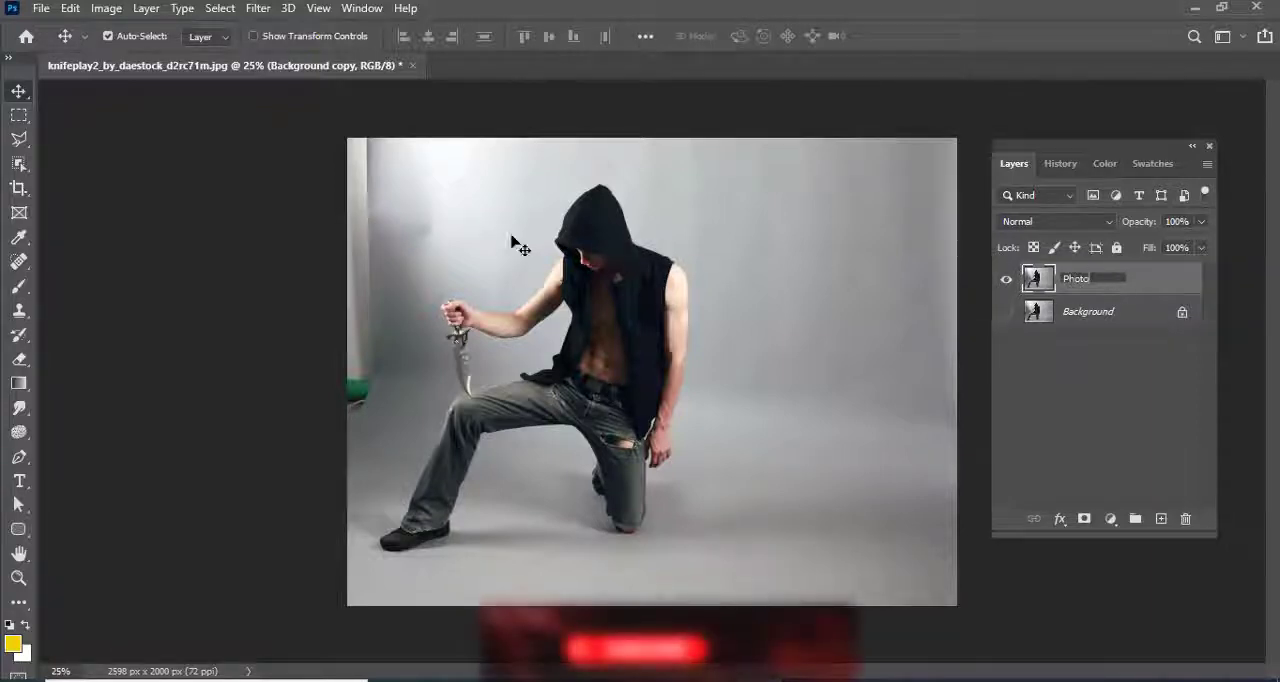
{"action": "left_click", "coordinate": [152, 197]}
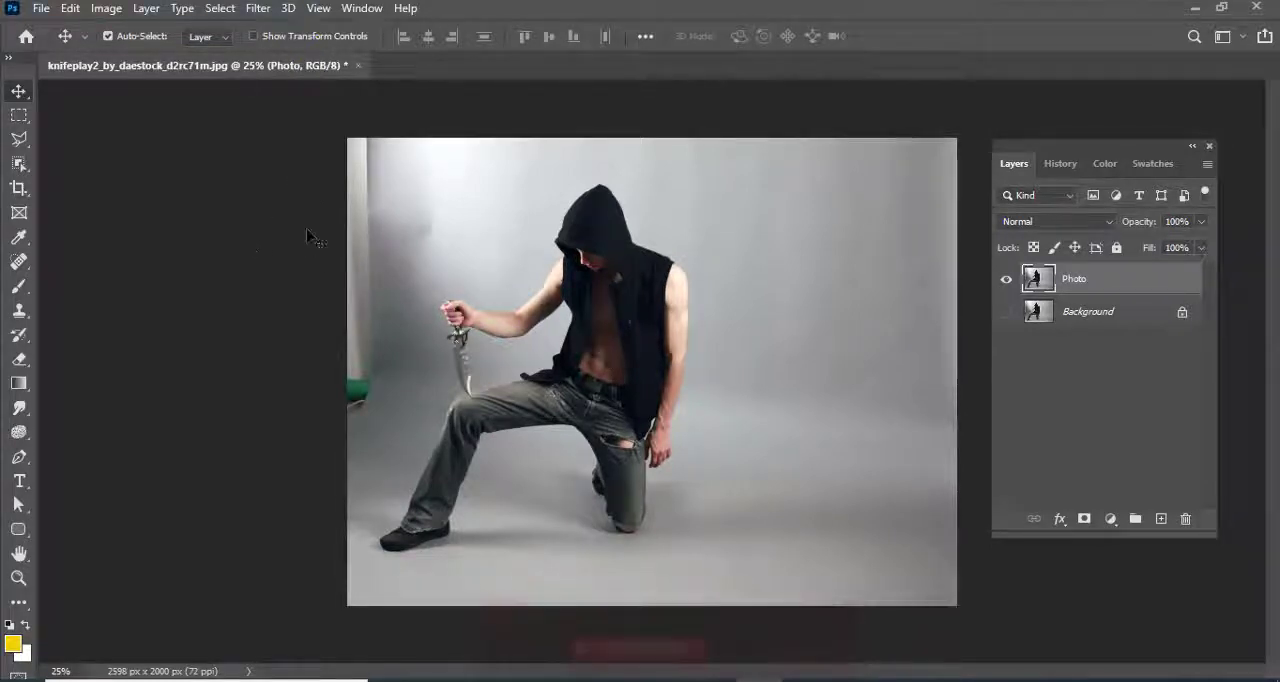
Select the kneeling man with Select Subject and add a layer mask to Photo that hides the studio backdrop
{"action": "left_click", "coordinate": [19, 165]}
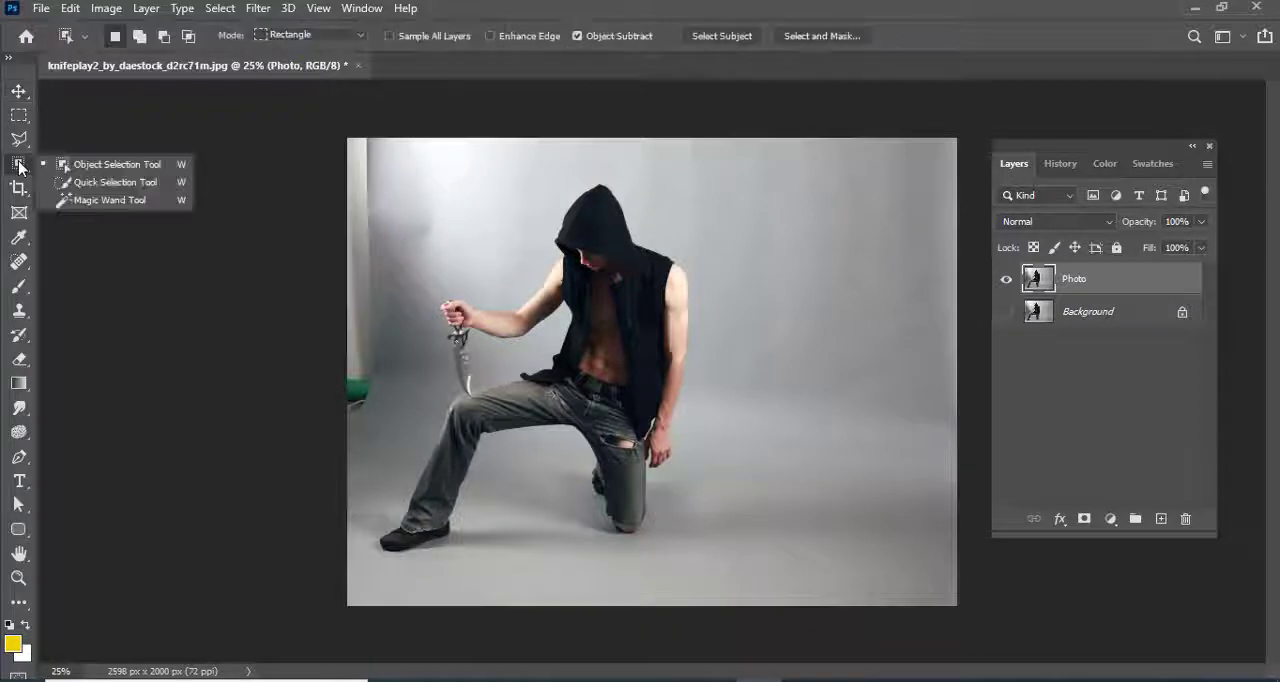
{"action": "left_click", "coordinate": [70, 165]}
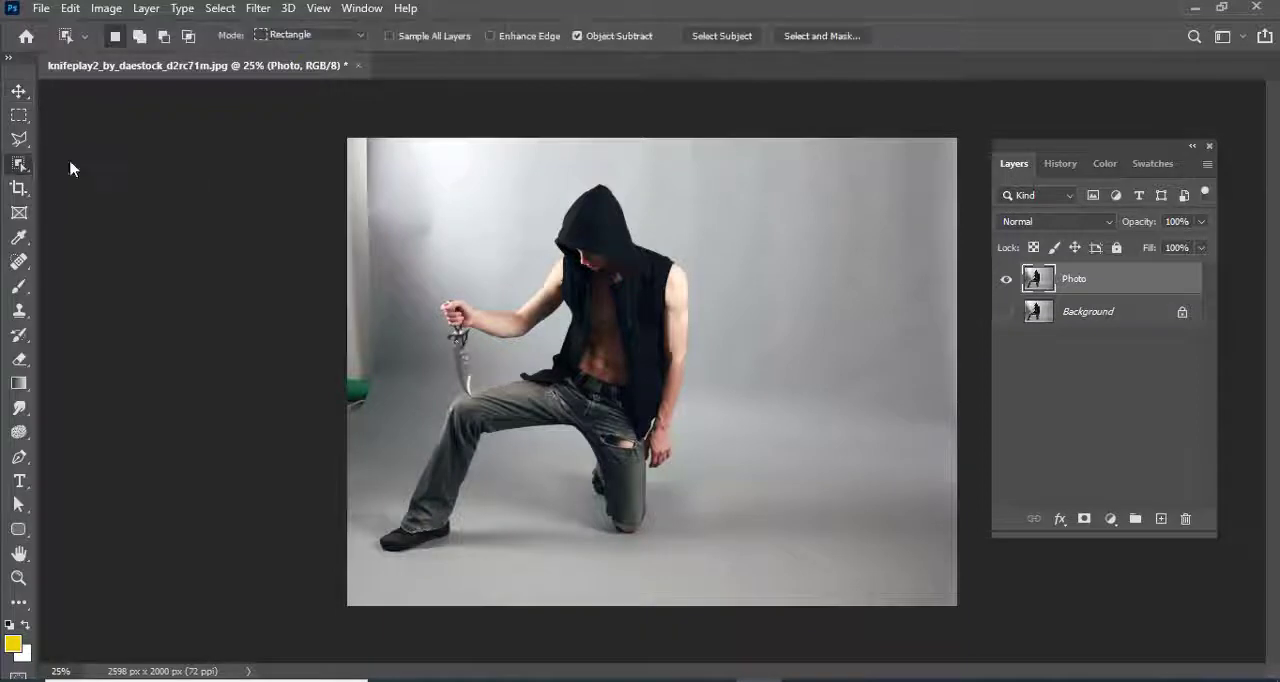
{"action": "left_click", "coordinate": [720, 36]}
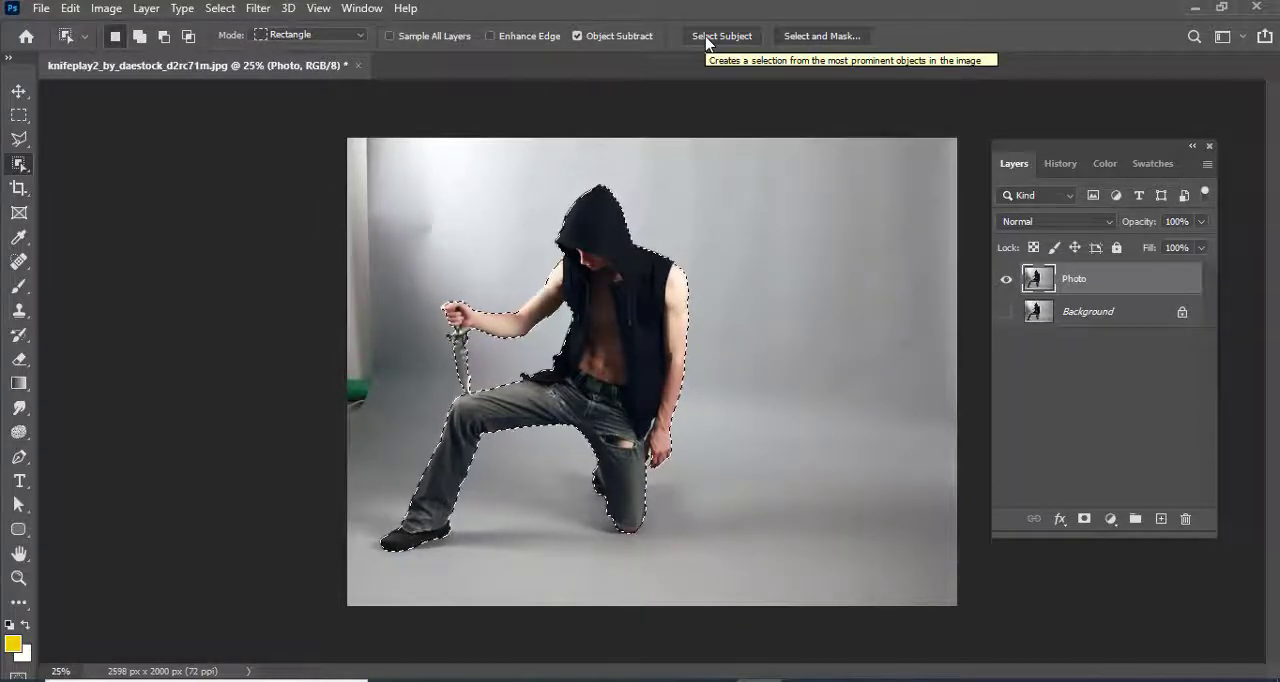
{"action": "key", "text": "ctrl+plus"}
{"action": "key", "text": "ctrl+plus"}
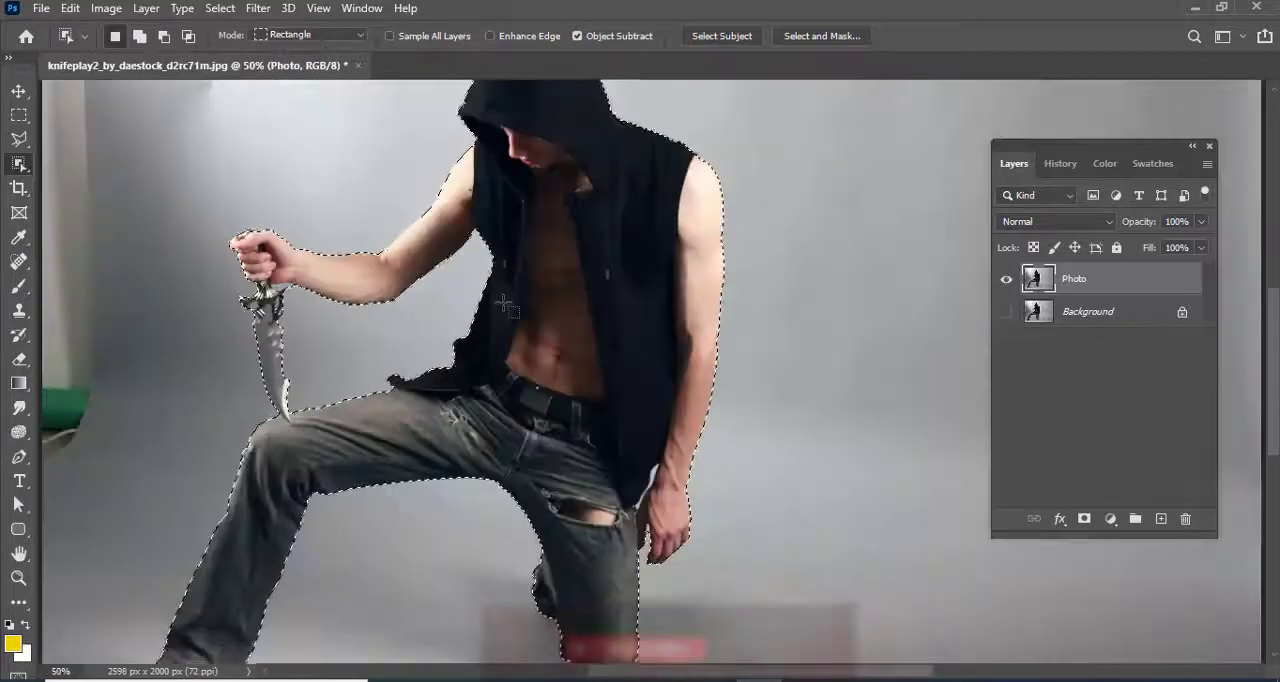
{"action": "left_click_drag", "start_coordinate": [469, 245], "coordinate": [548, 388]}
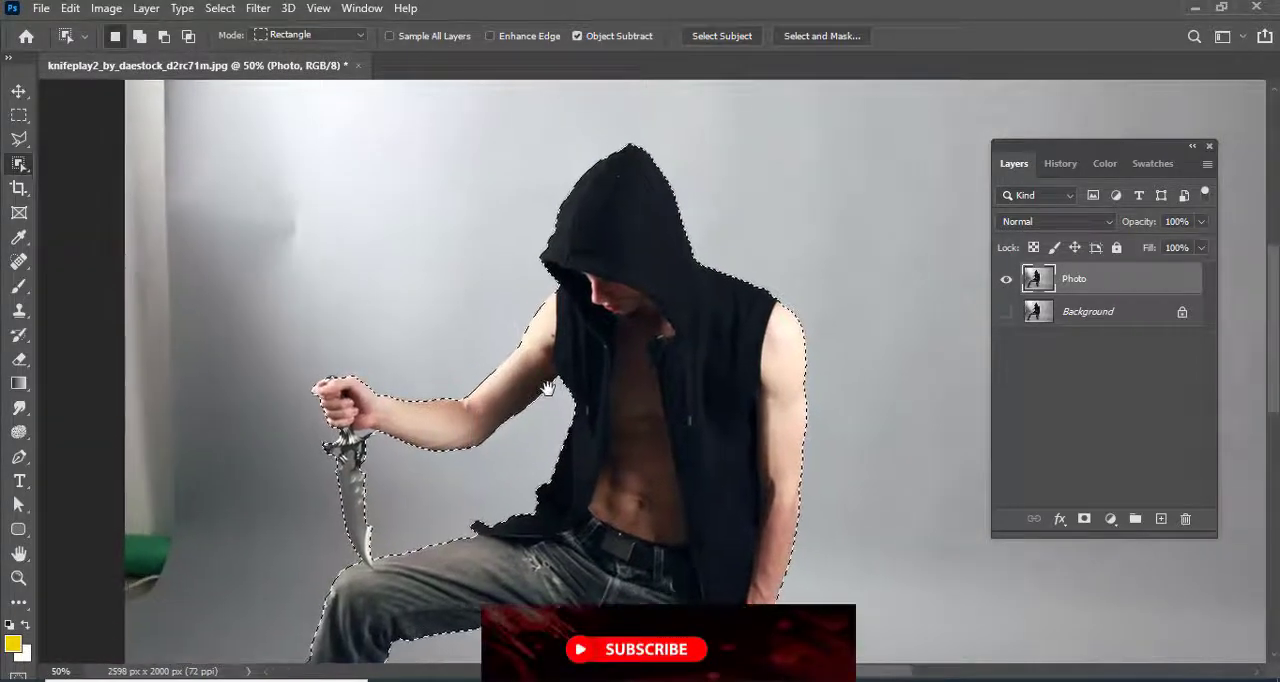
{"action": "left_click_drag", "start_coordinate": [543, 429], "coordinate": [551, 294]}
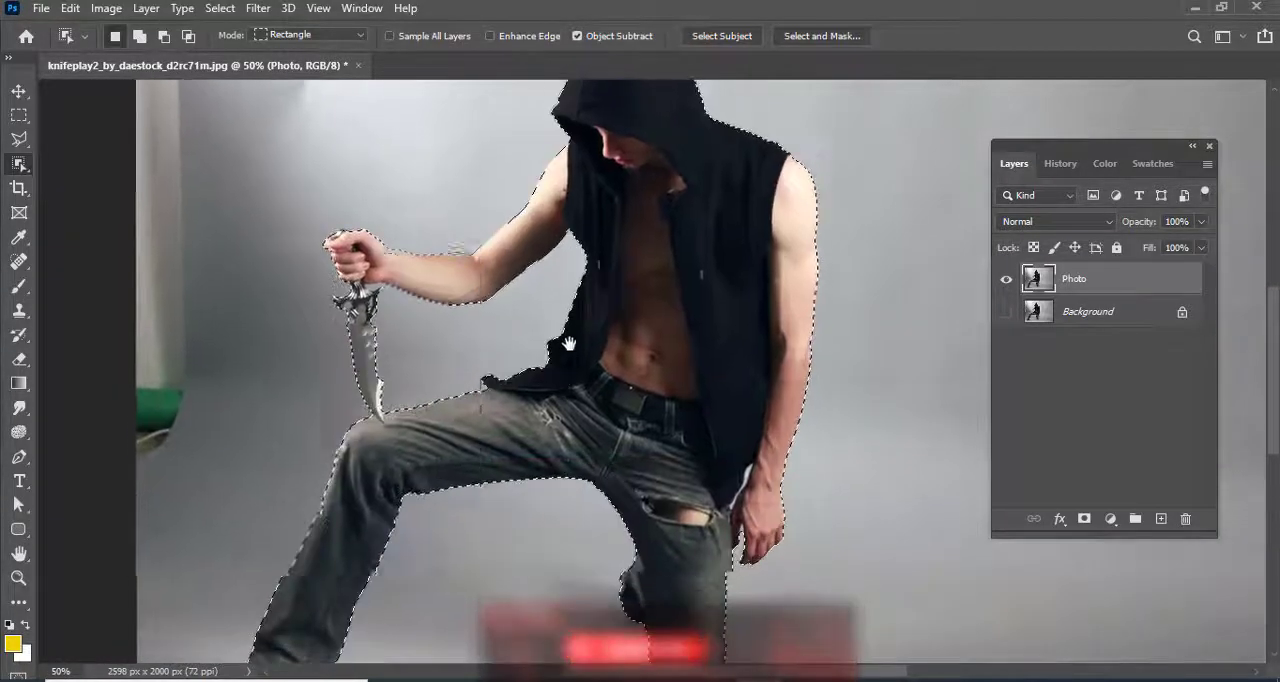
{"action": "left_click_drag", "start_coordinate": [568, 344], "coordinate": [574, 222]}
{"action": "key", "text": "ctrl+0"}
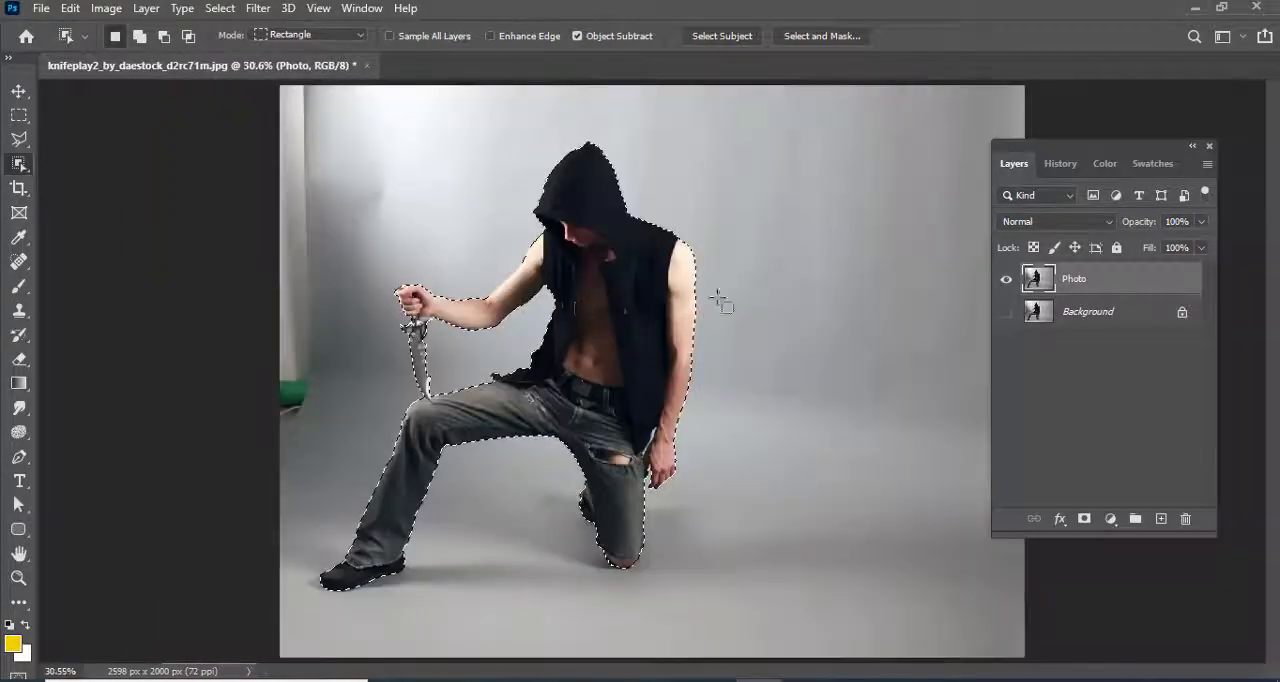
{"action": "left_click", "coordinate": [1082, 520]}
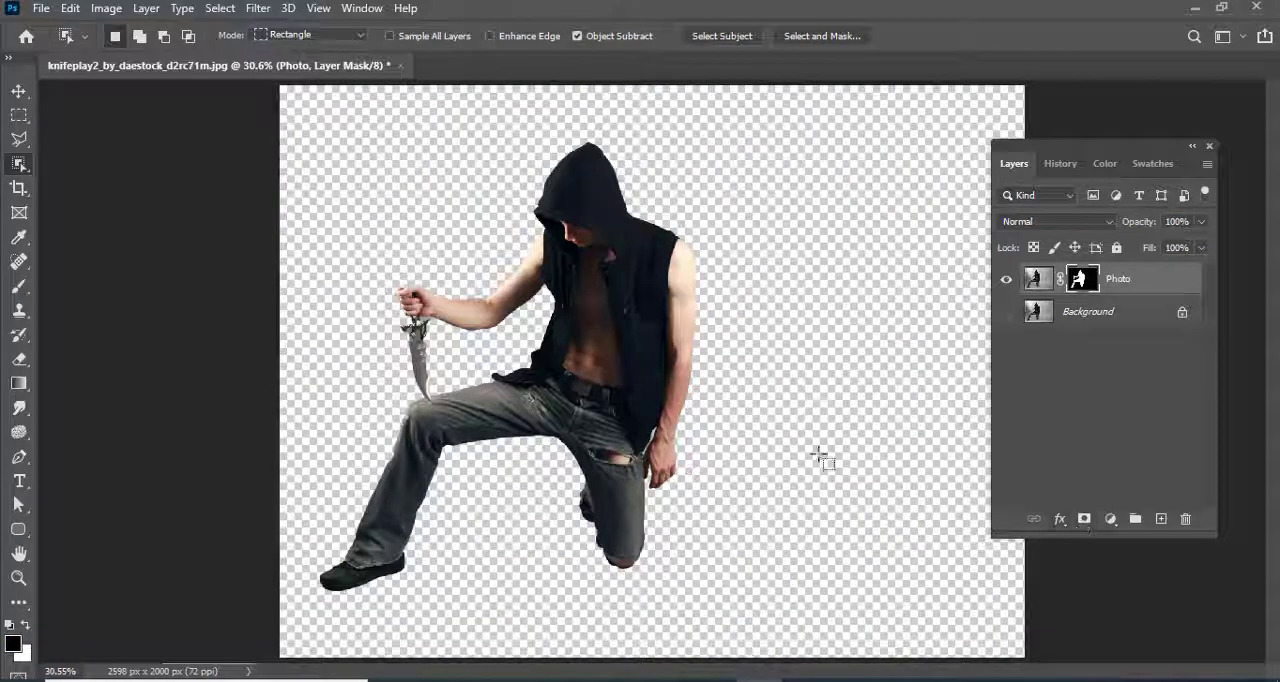
Move the cut-out man horizontally about 340 px to the right on the canvas and deselect the layer
{"action": "key", "text": "v"}
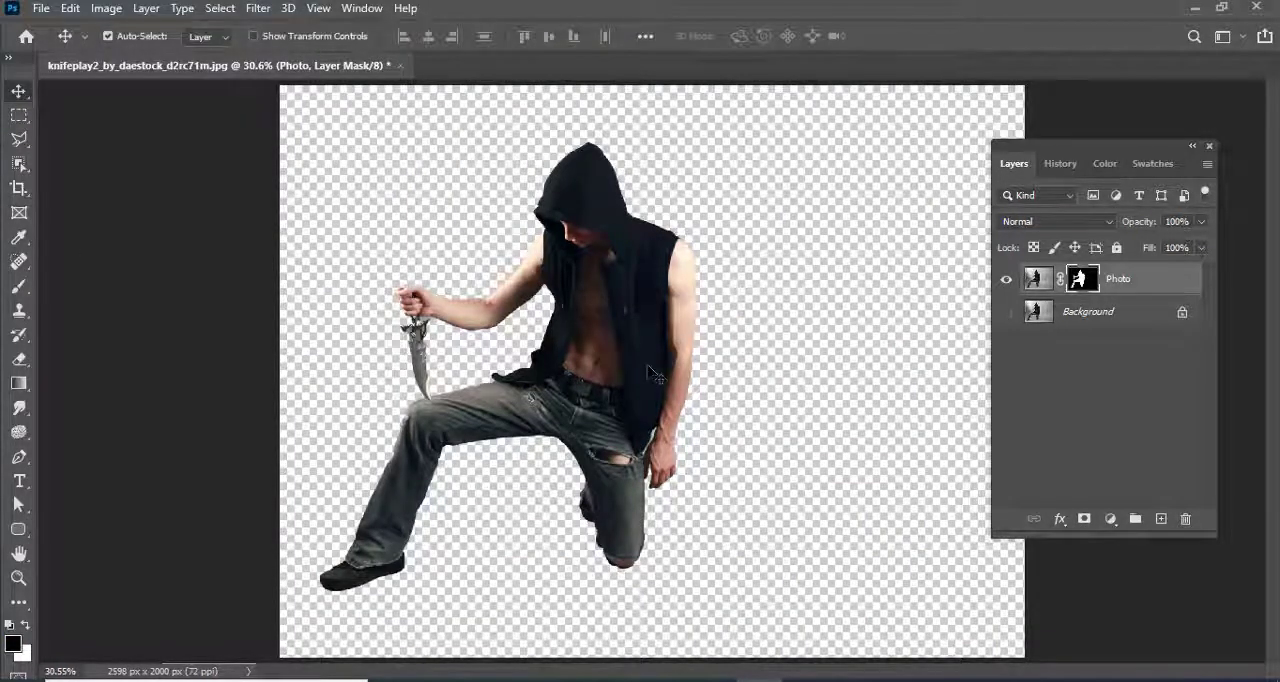
{"action": "key", "text": "ctrl+minus"}
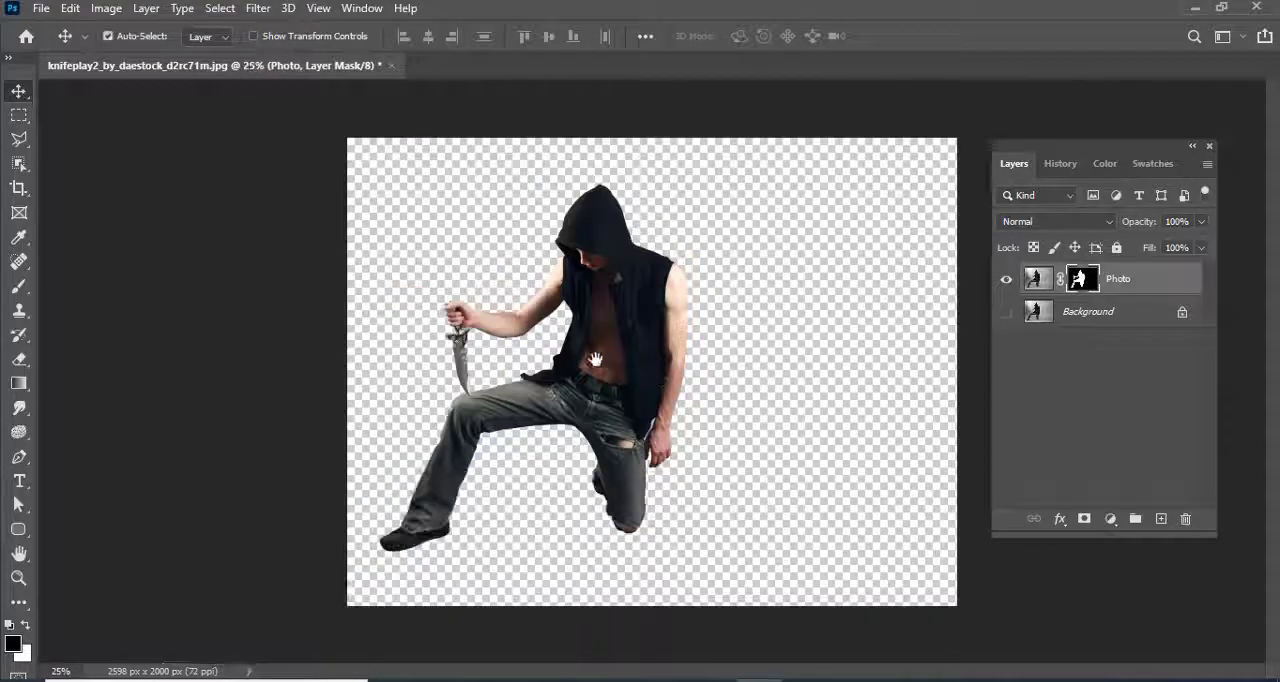
{"action": "left_click_drag", "start_coordinate": [620, 365], "coordinate": [700, 365]}
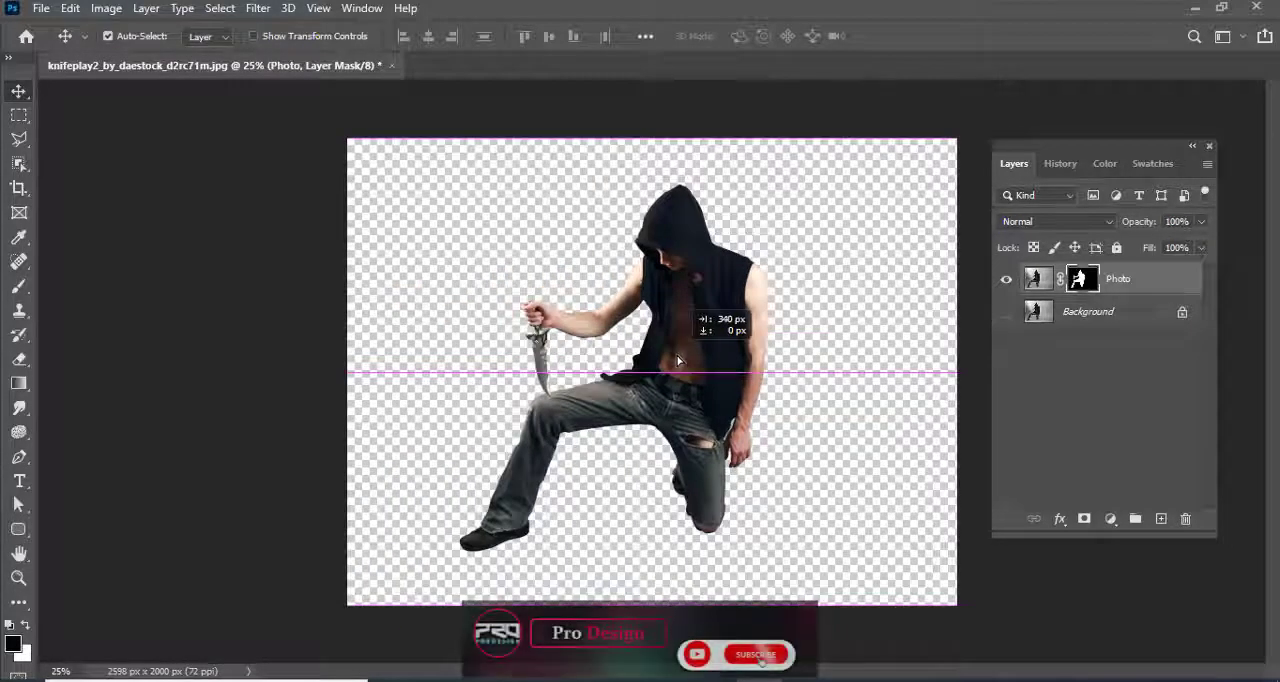
{"action": "left_click", "coordinate": [18, 163]}
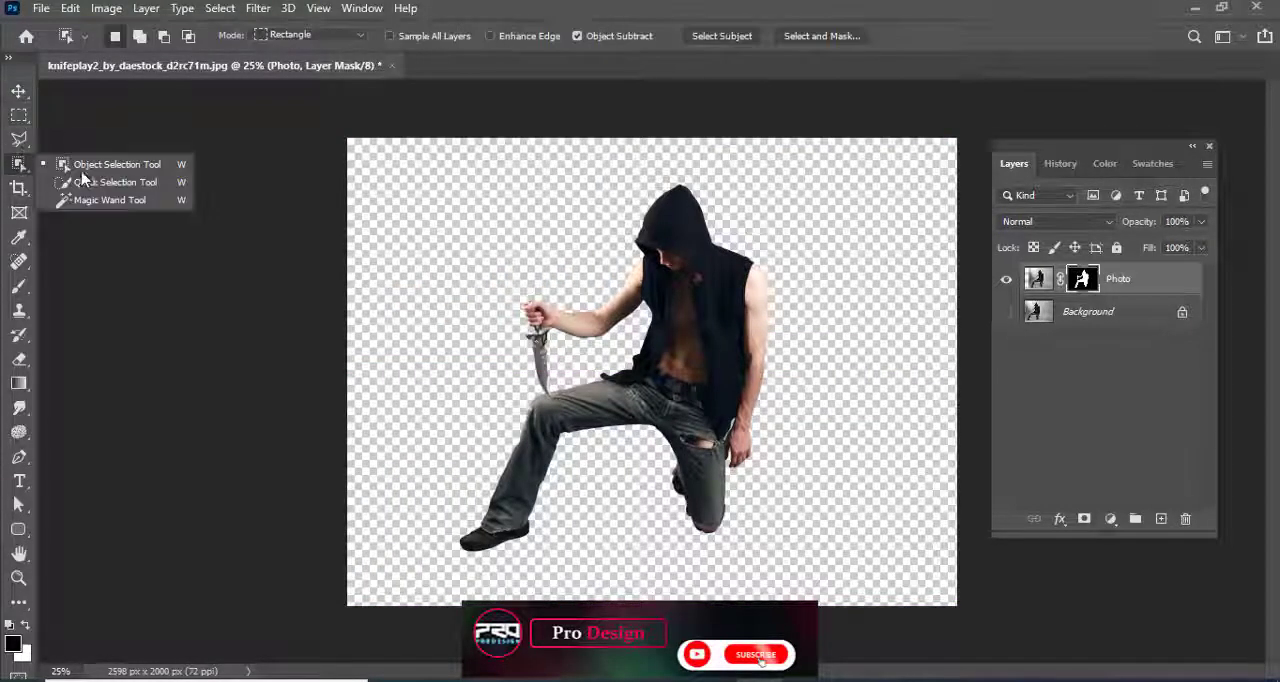
{"action": "key", "text": "v"}
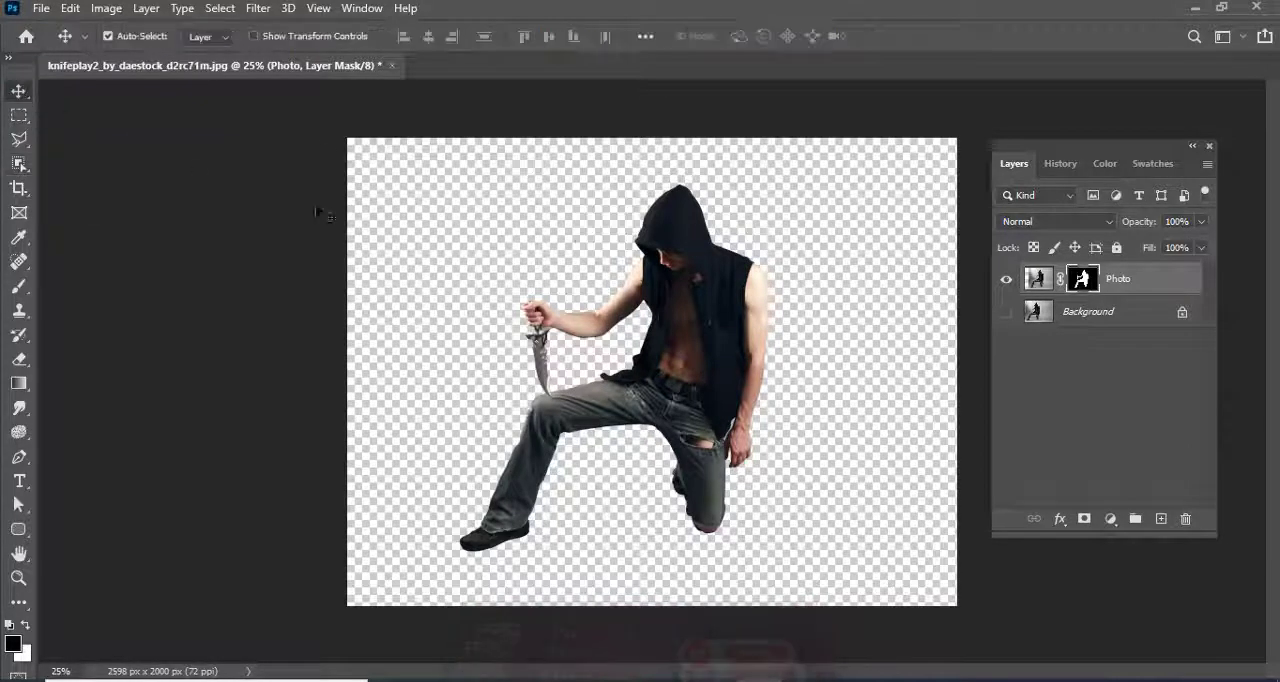
{"action": "left_click", "coordinate": [390, 240]}
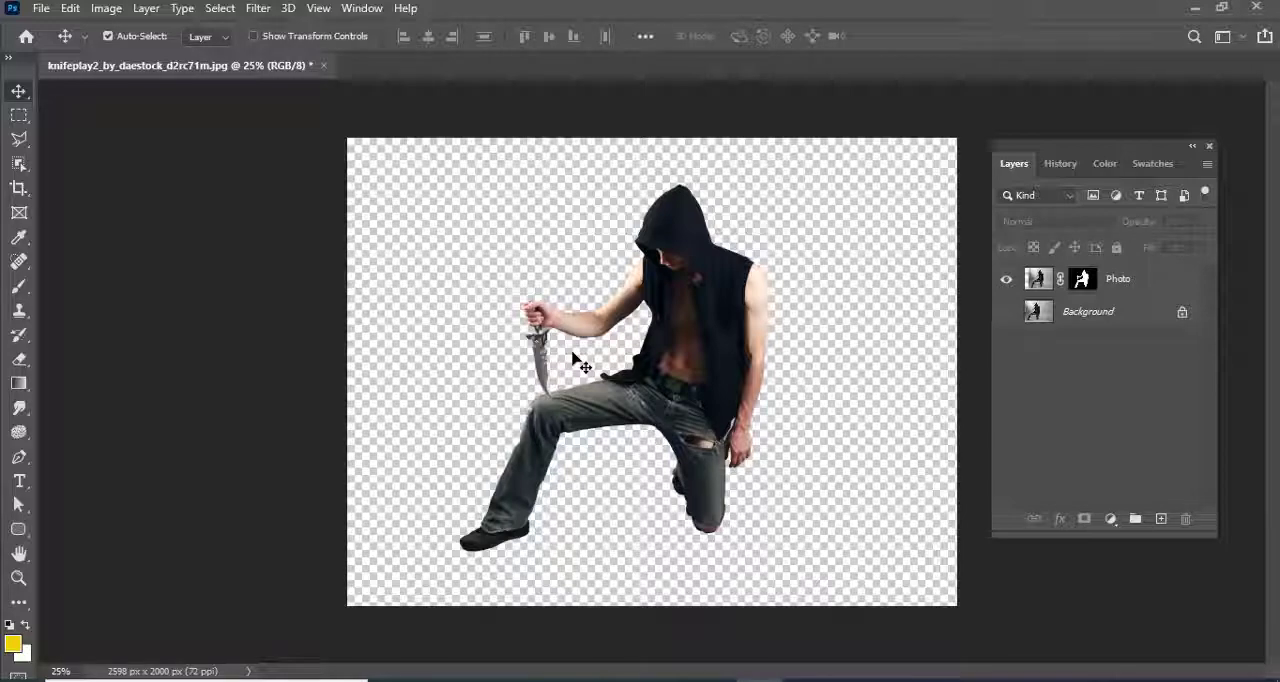
Open the image pre_made_church_background_1_by_inkpadalan_d66r17l.jpg
{"action": "left_click", "coordinate": [41, 8]}
{"action": "left_click", "coordinate": [50, 45]}
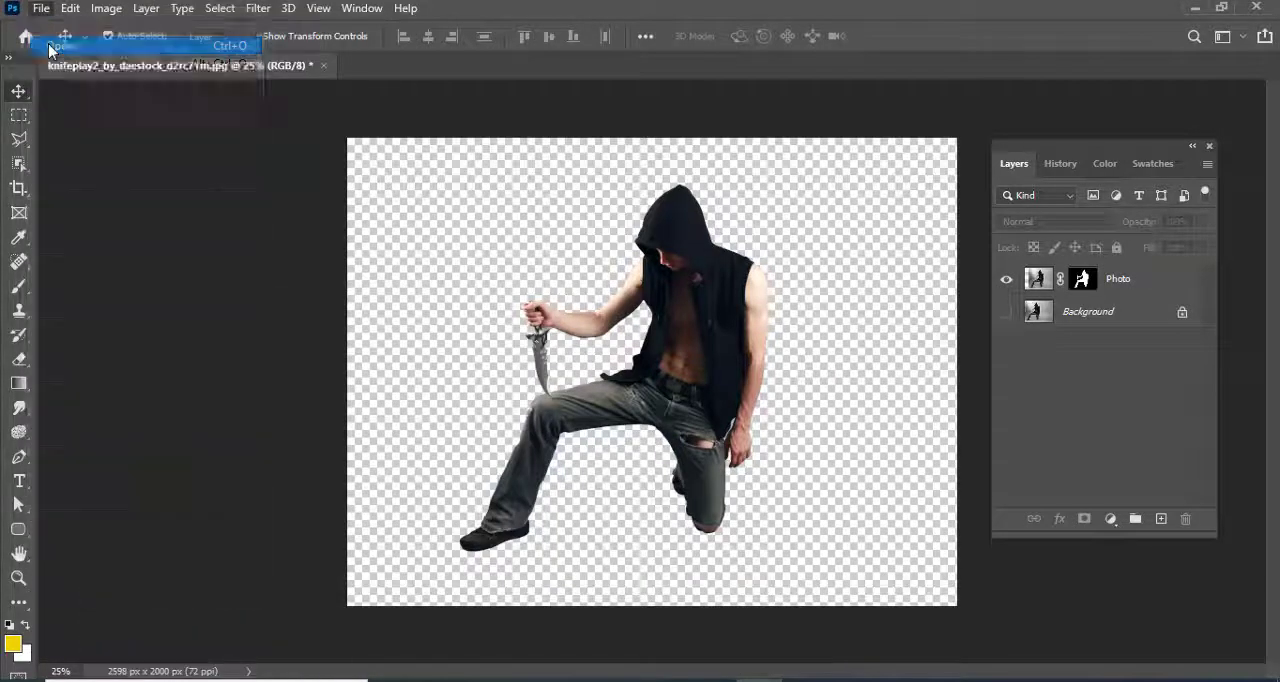
{"action": "double_click", "coordinate": [320, 210]}
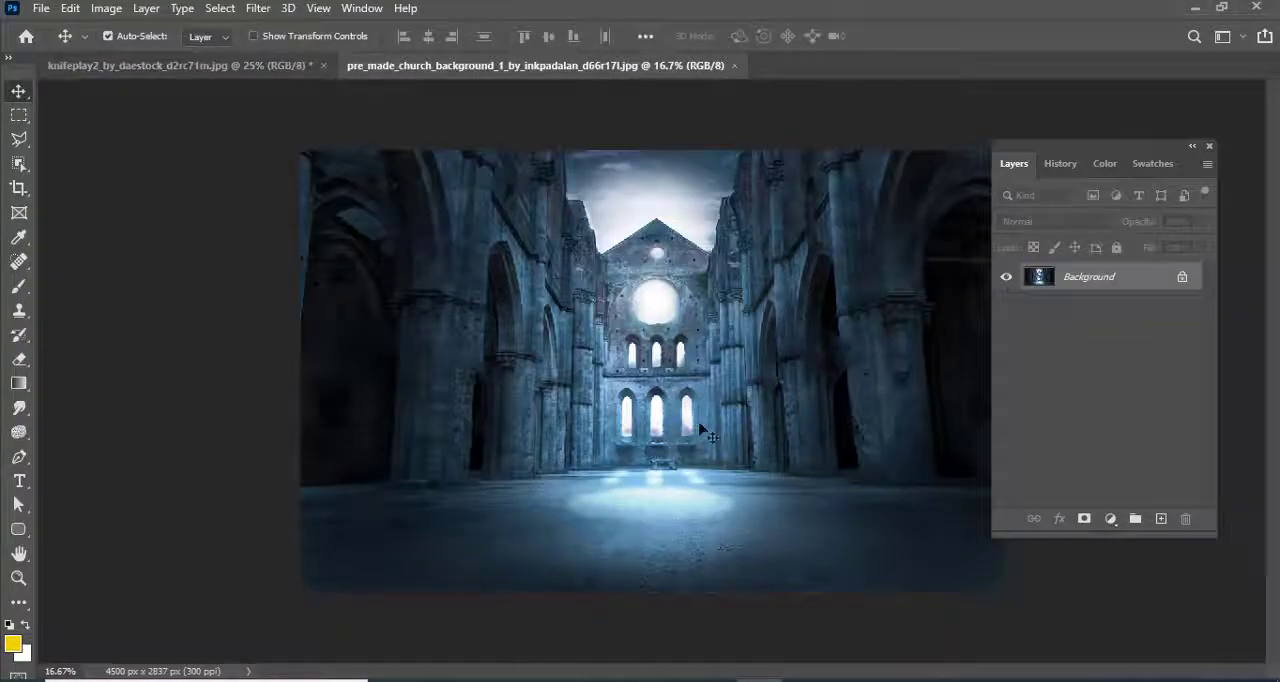
{"action": "left_click_drag", "start_coordinate": [515, 320], "coordinate": [517, 321]}
{"action": "left_click", "coordinate": [766, 316]}
Copy the masked Photo layer from the knifeplay2 document into the church document, placing the man near the centre of the floor
{"action": "left_click", "coordinate": [180, 66]}
{"action": "left_click_drag", "start_coordinate": [587, 396], "coordinate": [646, 447]}
{"action": "left_click_drag", "start_coordinate": [648, 442], "coordinate": [702, 416]}
Scale the man down slightly and shift him a little to the left over the lit patch of floor
{"action": "key", "text": "ctrl+t"}
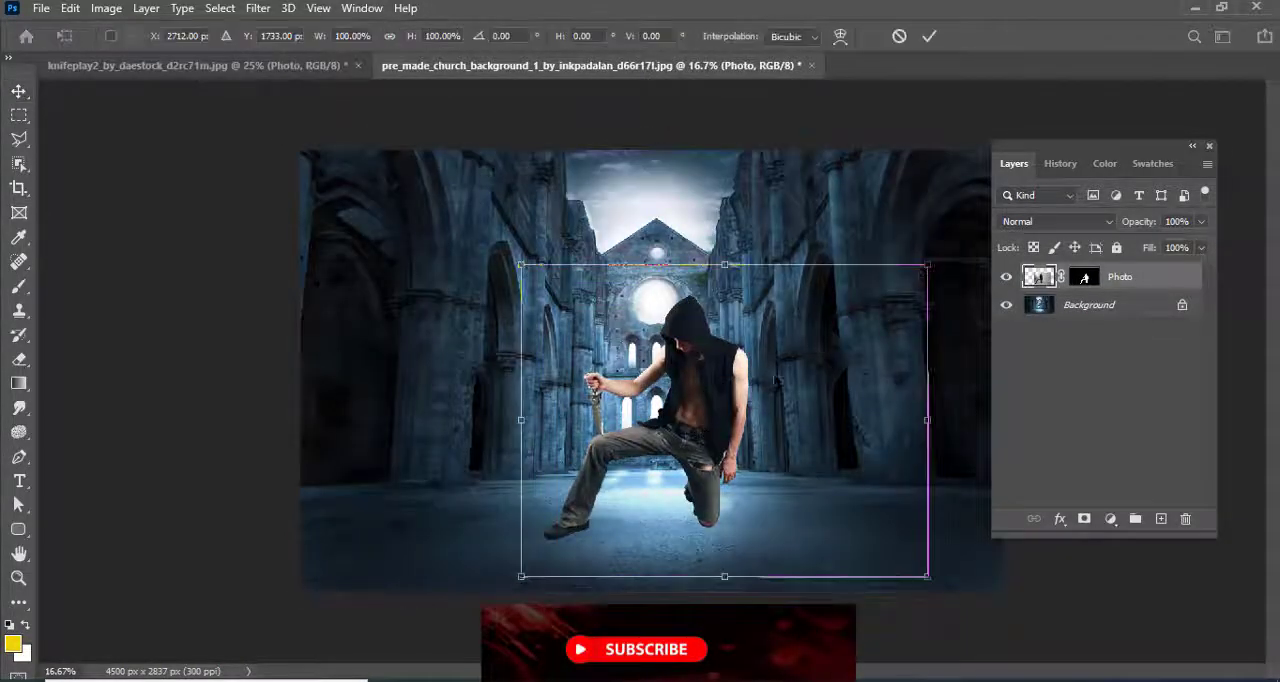
{"action": "left_click_drag", "start_coordinate": [926, 266], "coordinate": [906, 294]}
{"action": "key", "text": "Return"}
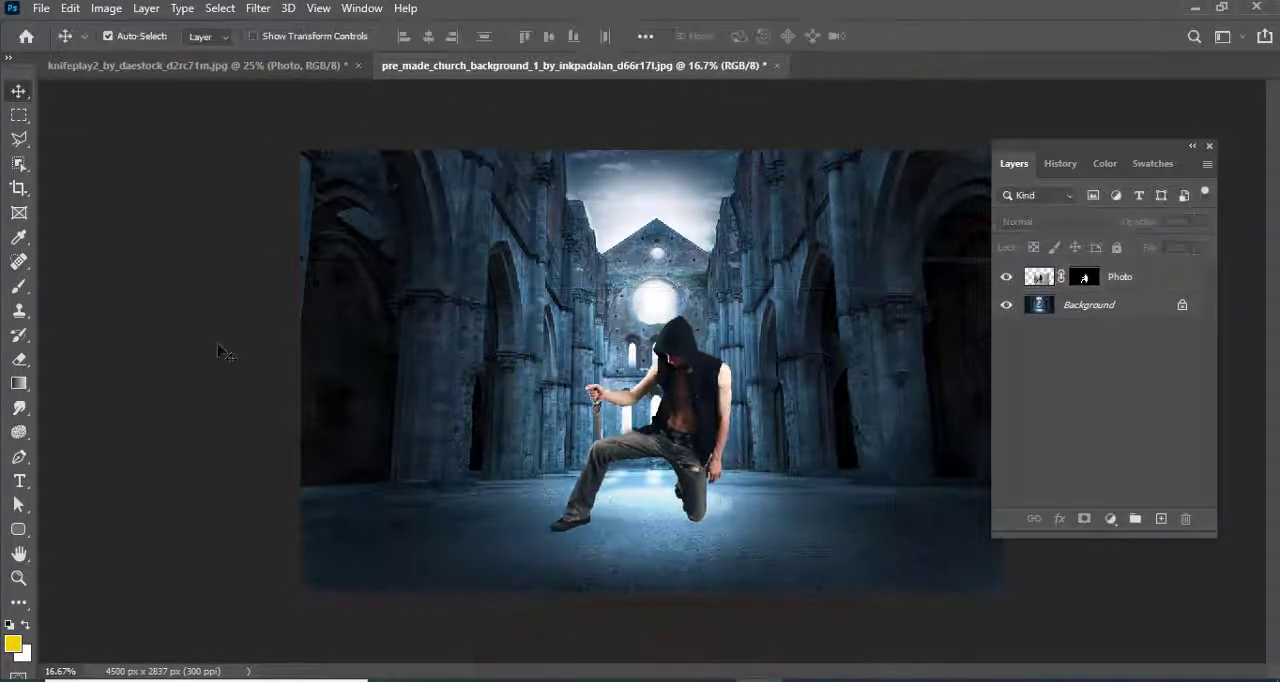
{"action": "left_click_drag", "start_coordinate": [712, 409], "coordinate": [704, 409]}
Add an Exposure adjustment clipped to the Photo layer and lower its exposure to -1.67
{"action": "left_click", "coordinate": [1110, 518]}
{"action": "left_click", "coordinate": [1120, 312]}
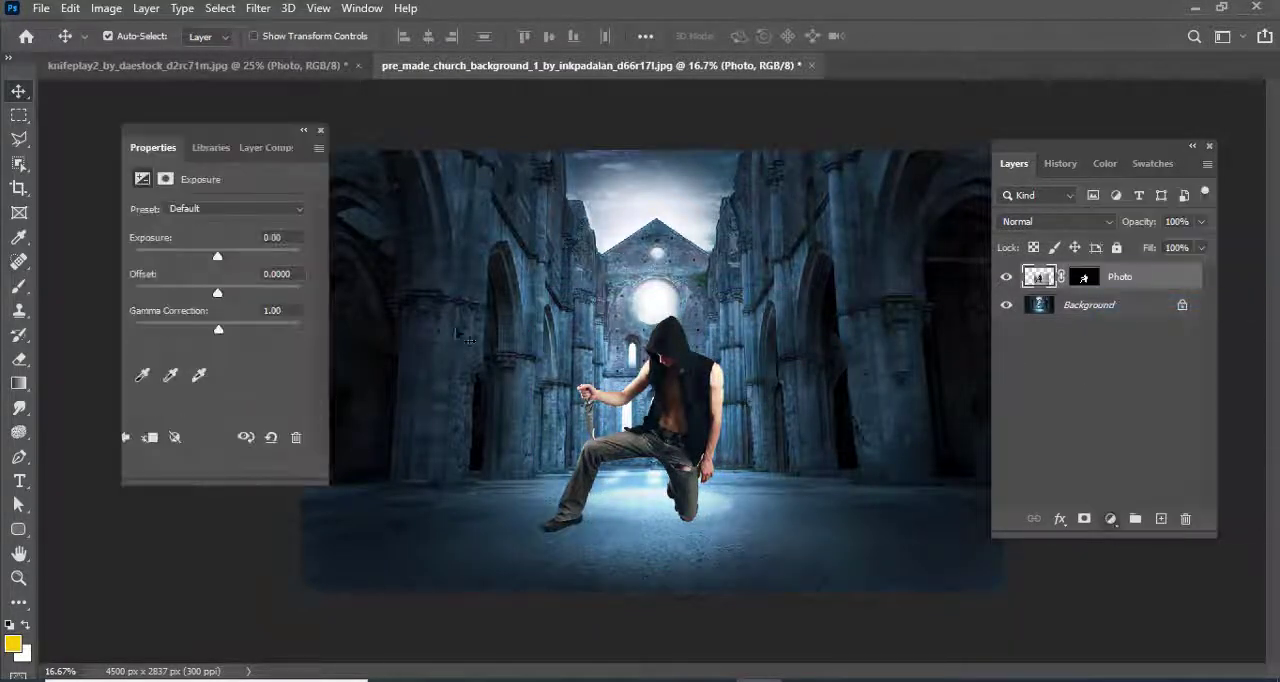
{"action": "left_click_drag", "start_coordinate": [220, 260], "coordinate": [196, 262]}
{"action": "key", "text": "ctrl+alt+g"}
{"action": "left_click", "coordinate": [320, 130]}
Paint black with a soft 90 px brush on the Exposure mask to restore light along the man's hood, arms and legs
{"action": "left_click", "coordinate": [19, 286]}
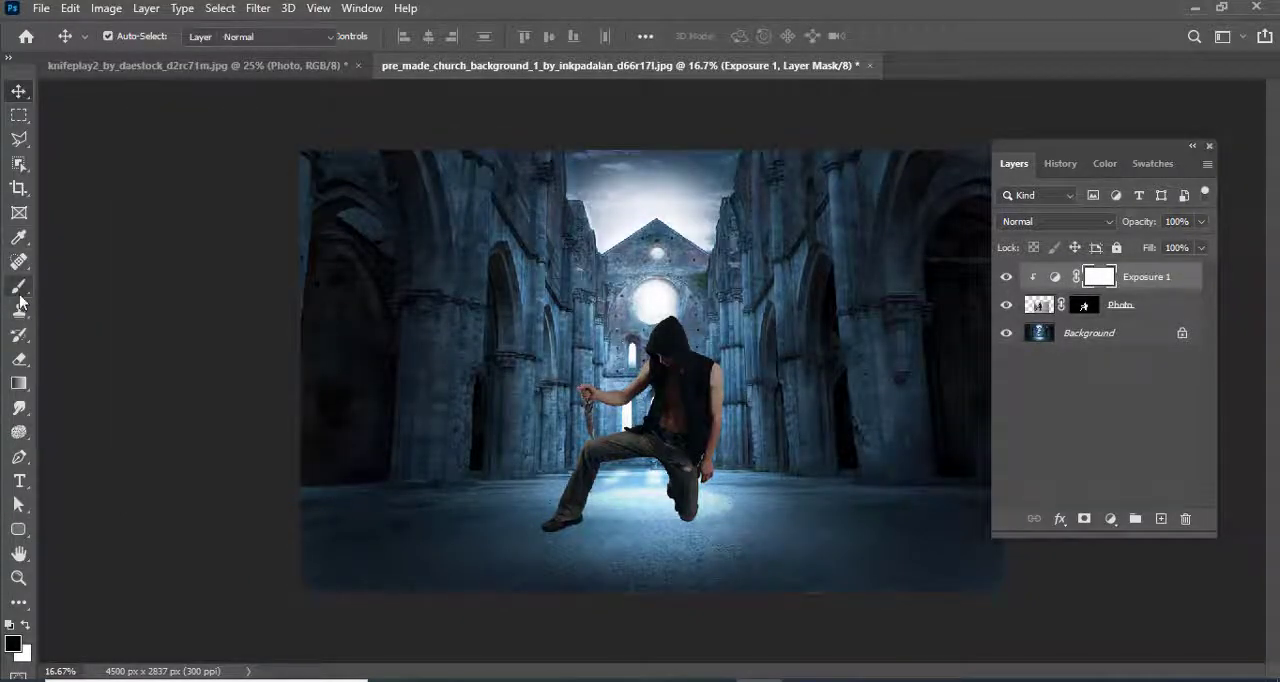
{"action": "key", "text": "ctrl+plus"}
{"action": "key", "text": "ctrl+plus"}
{"action": "key", "text": "ctrl+plus"}
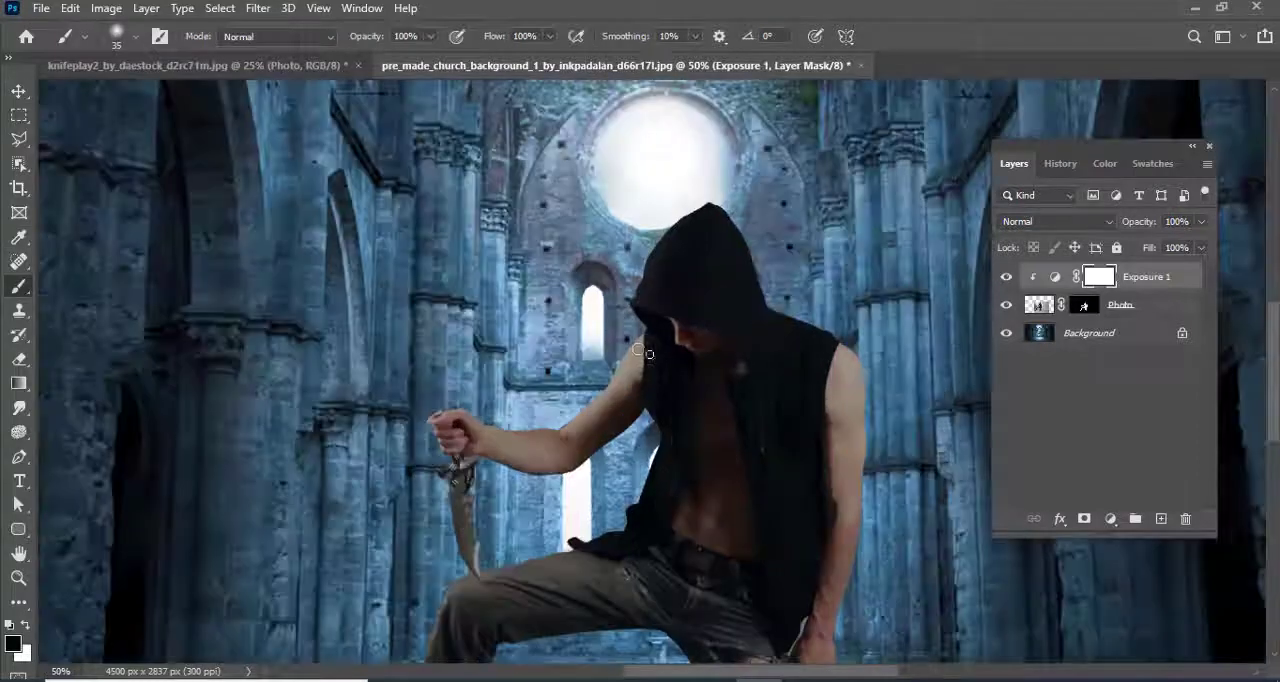
{"action": "mouse_move", "coordinate": [590, 381]}
{"action": "left_mouse_down"}
{"action": "mouse_move", "coordinate": [629, 340]}
{"action": "mouse_move", "coordinate": [638, 261]}
{"action": "left_mouse_up"}
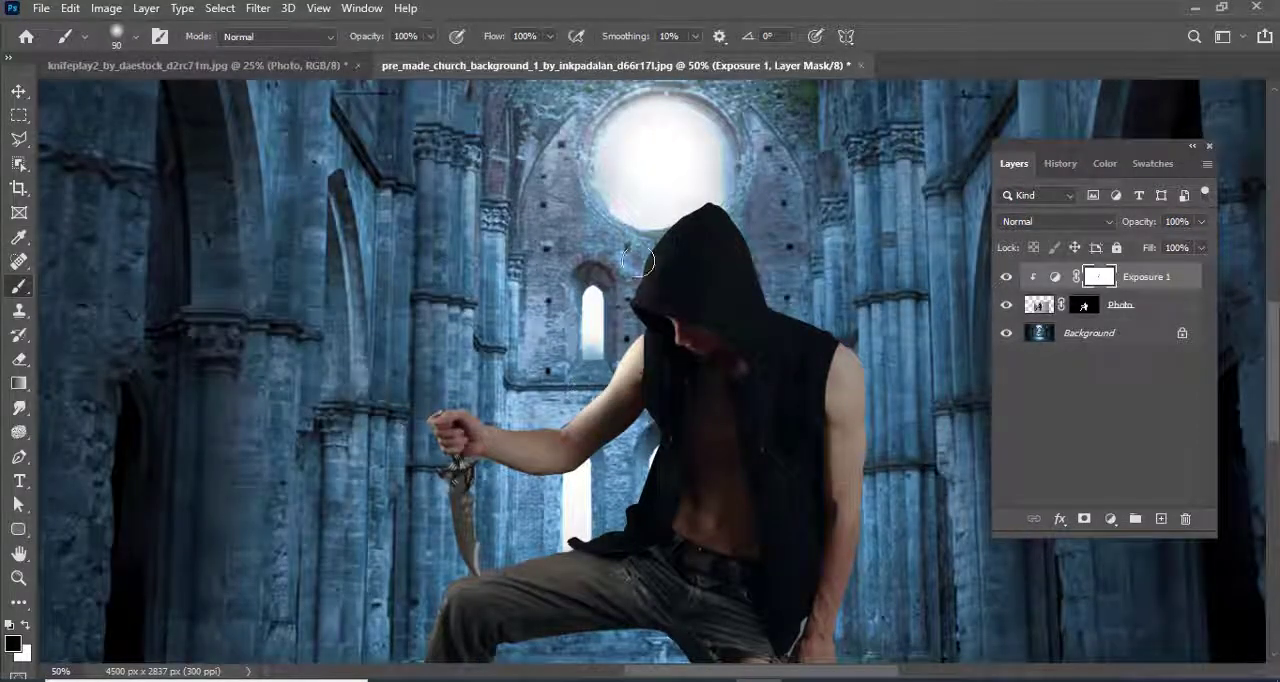
{"action": "mouse_move", "coordinate": [842, 338]}
{"action": "left_mouse_down"}
{"action": "mouse_move", "coordinate": [882, 458]}
{"action": "mouse_move", "coordinate": [882, 581]}
{"action": "mouse_move", "coordinate": [848, 453]}
{"action": "left_mouse_up"}
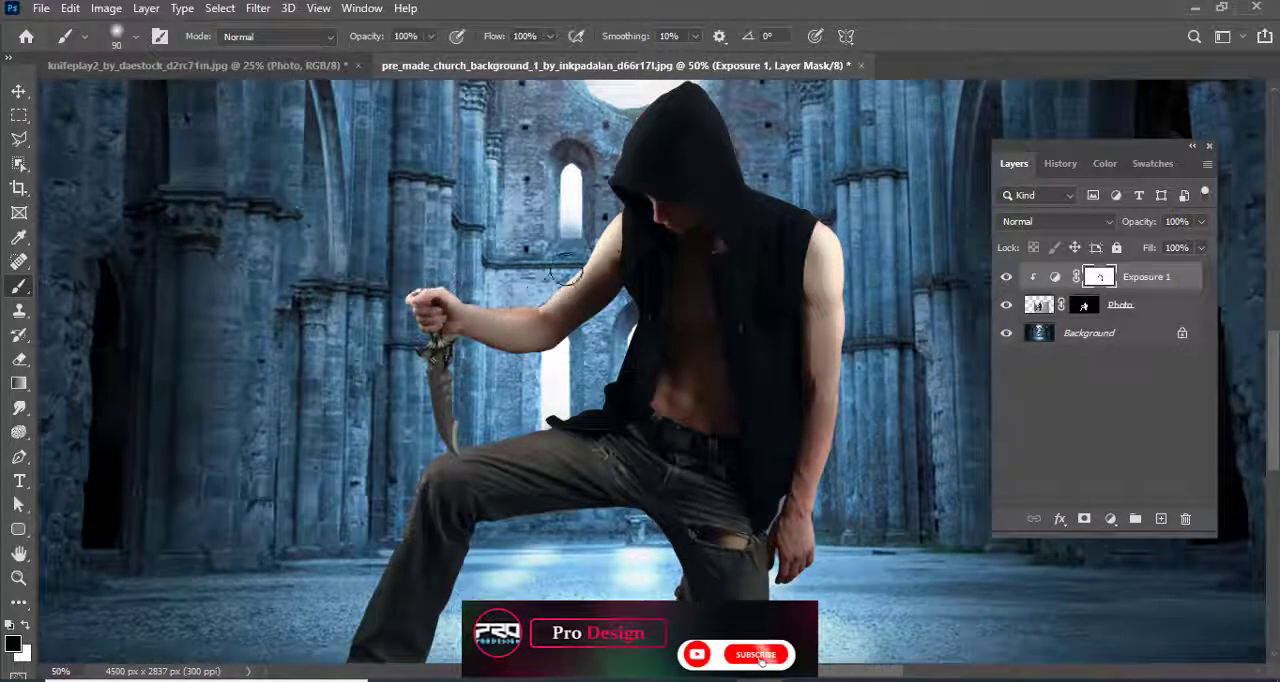
{"action": "mouse_move", "coordinate": [481, 457]}
{"action": "left_mouse_down"}
{"action": "mouse_move", "coordinate": [445, 380]}
{"action": "mouse_move", "coordinate": [460, 406]}
{"action": "left_mouse_up"}
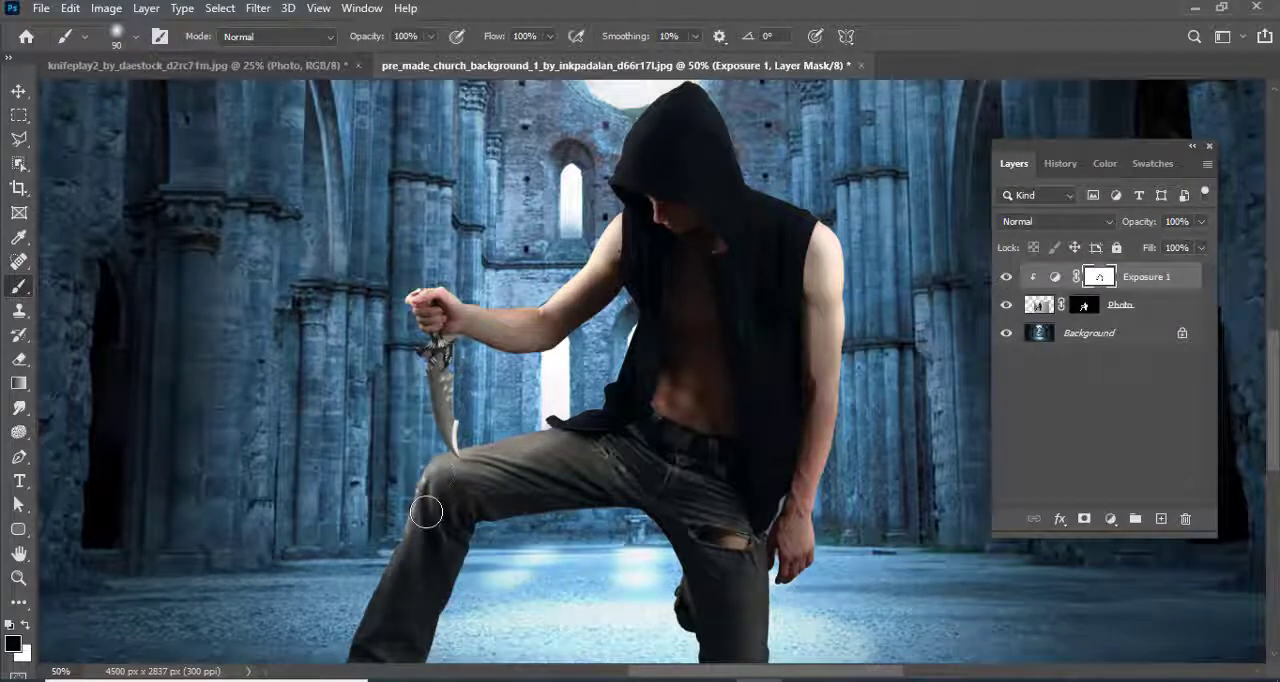
Raise the exposure of the man's clipped Exposure adjustment slightly
{"action": "key", "text": "ctrl+minus"}
{"action": "key", "text": "ctrl+minus"}
{"action": "double_click", "coordinate": [1055, 277]}
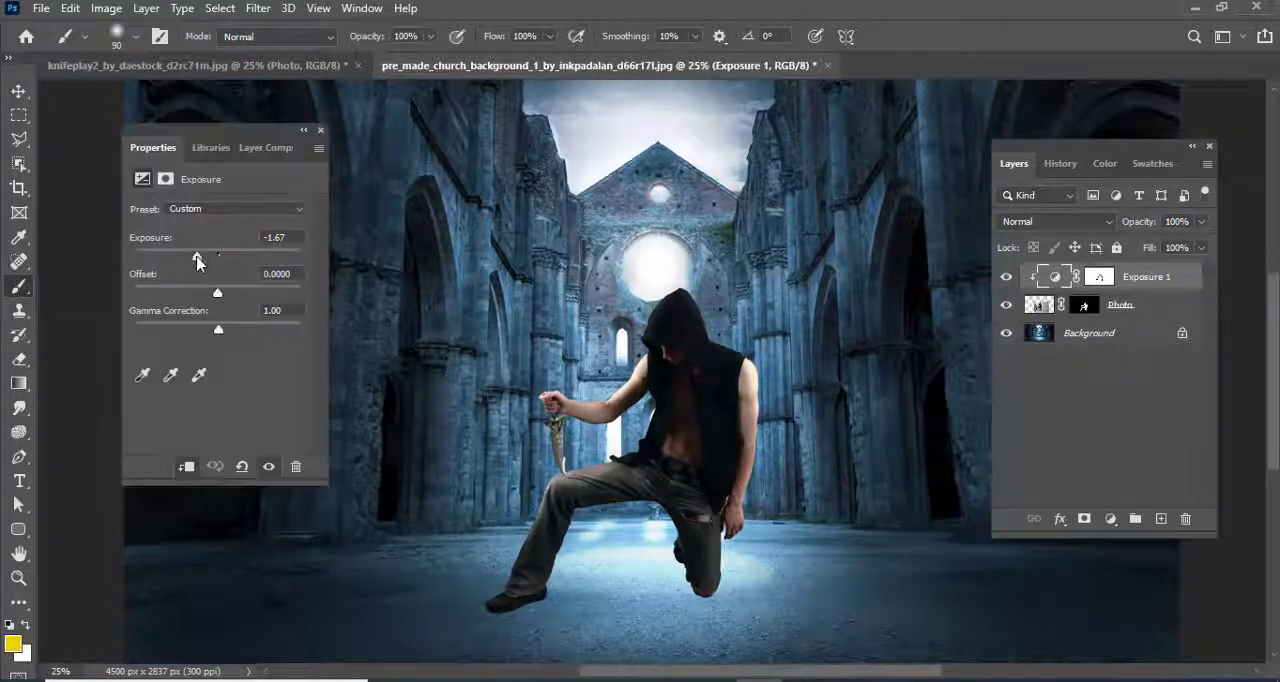
{"action": "left_click_drag", "start_coordinate": [197, 262], "coordinate": [204, 261]}
{"action": "left_click", "coordinate": [18, 91]}
{"action": "left_click", "coordinate": [320, 130]}
{"action": "key", "text": "ctrl+minus"}
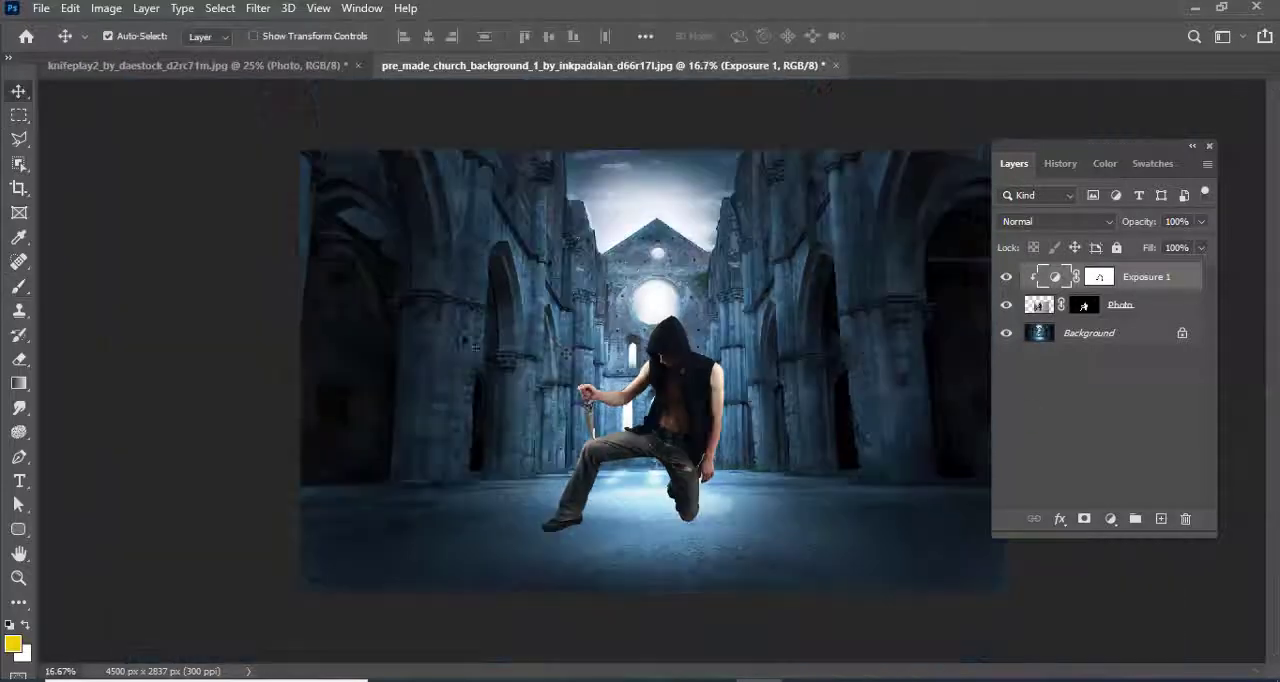
Add a Hue/Saturation adjustment directly above the church Background layer and turn on Colorize
{"action": "left_click", "coordinate": [1110, 332]}
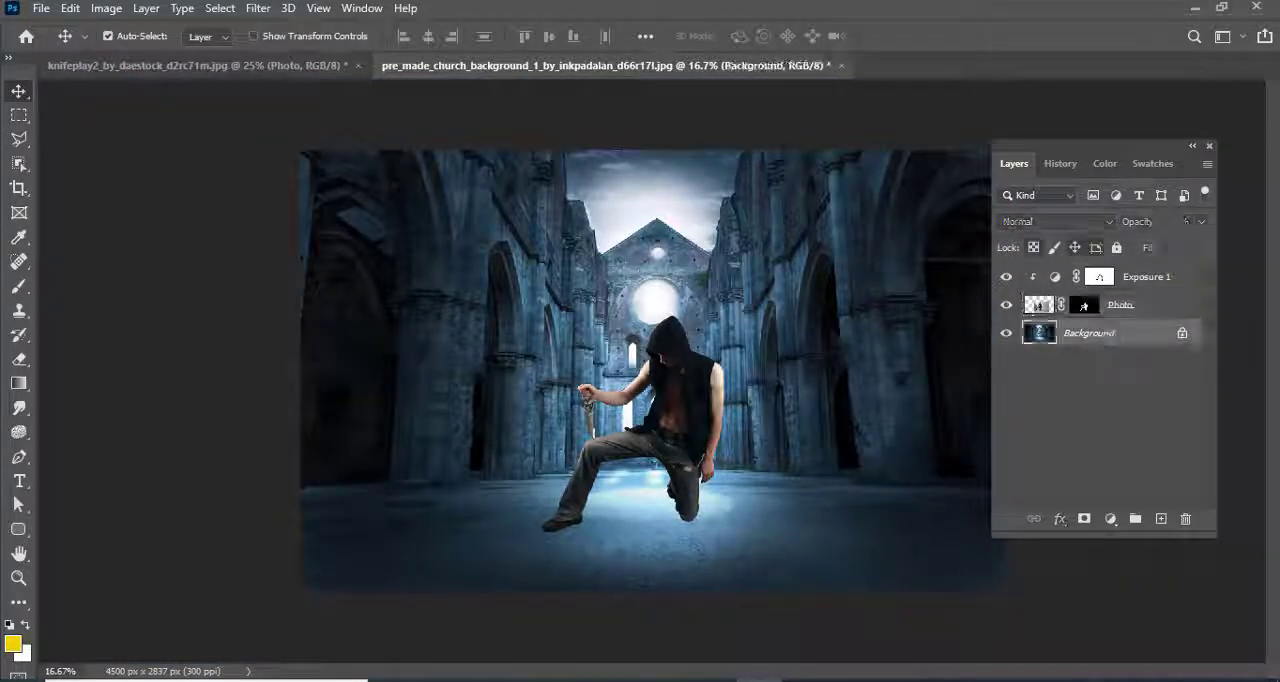
{"action": "left_click", "coordinate": [1110, 518]}
{"action": "left_click", "coordinate": [1165, 357]}
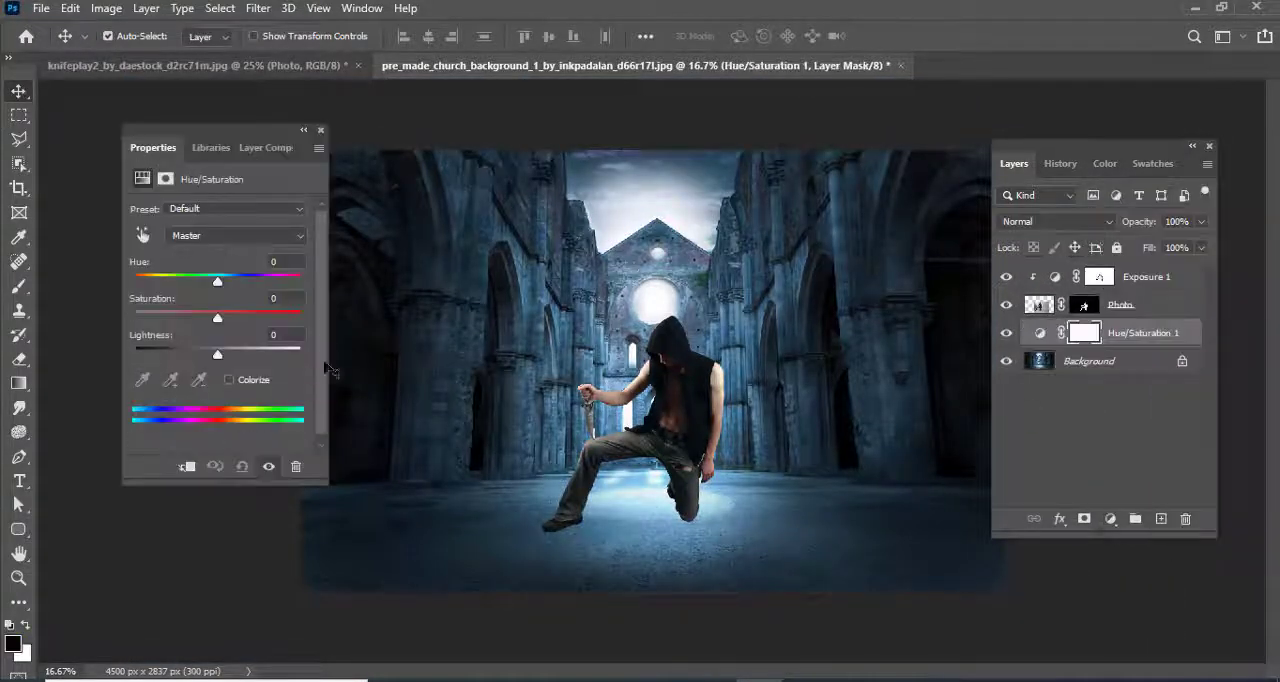
{"action": "left_click", "coordinate": [230, 382]}
{"action": "left_click_drag", "start_coordinate": [241, 130], "coordinate": [163, 137]}
Tint the church dark red by setting the hue to 0, raising the saturation moderately and reducing the lightness
{"action": "left_click_drag", "start_coordinate": [138, 361], "coordinate": [131, 361]}
{"action": "left_click_drag", "start_coordinate": [98, 324], "coordinate": [124, 325]}
{"action": "mouse_move", "coordinate": [82, 288]}
{"action": "left_mouse_down"}
{"action": "mouse_move", "coordinate": [69, 289]}
{"action": "mouse_move", "coordinate": [222, 289]}
{"action": "mouse_move", "coordinate": [60, 289]}
{"action": "left_mouse_up"}
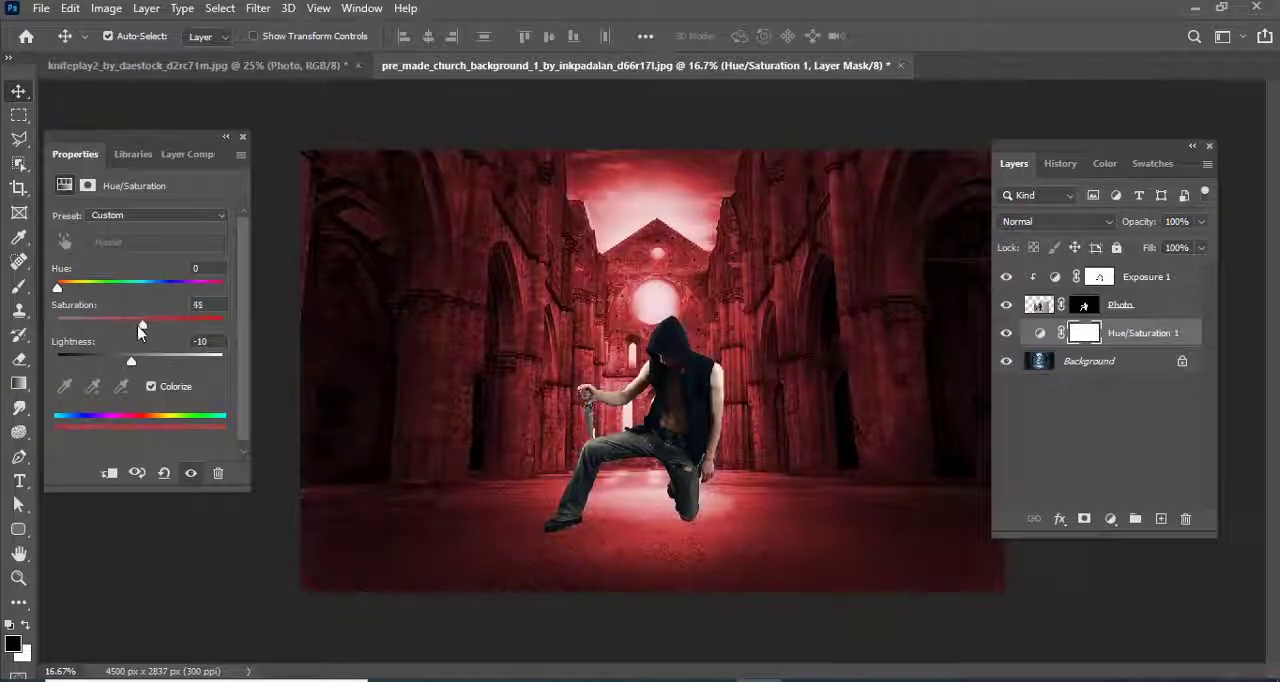
{"action": "left_click_drag", "start_coordinate": [140, 332], "coordinate": [121, 362]}
{"action": "left_click", "coordinate": [241, 138]}
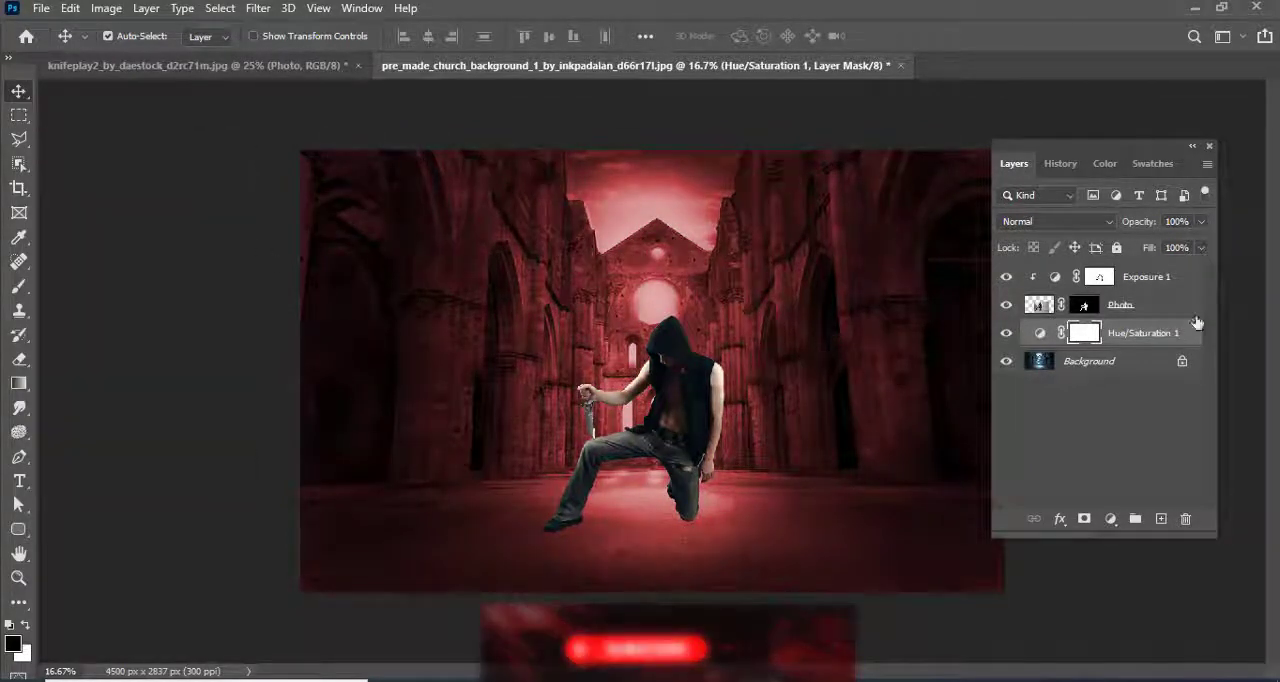
{"action": "left_click", "coordinate": [1145, 276]}
{"action": "left_click", "coordinate": [1110, 518]}
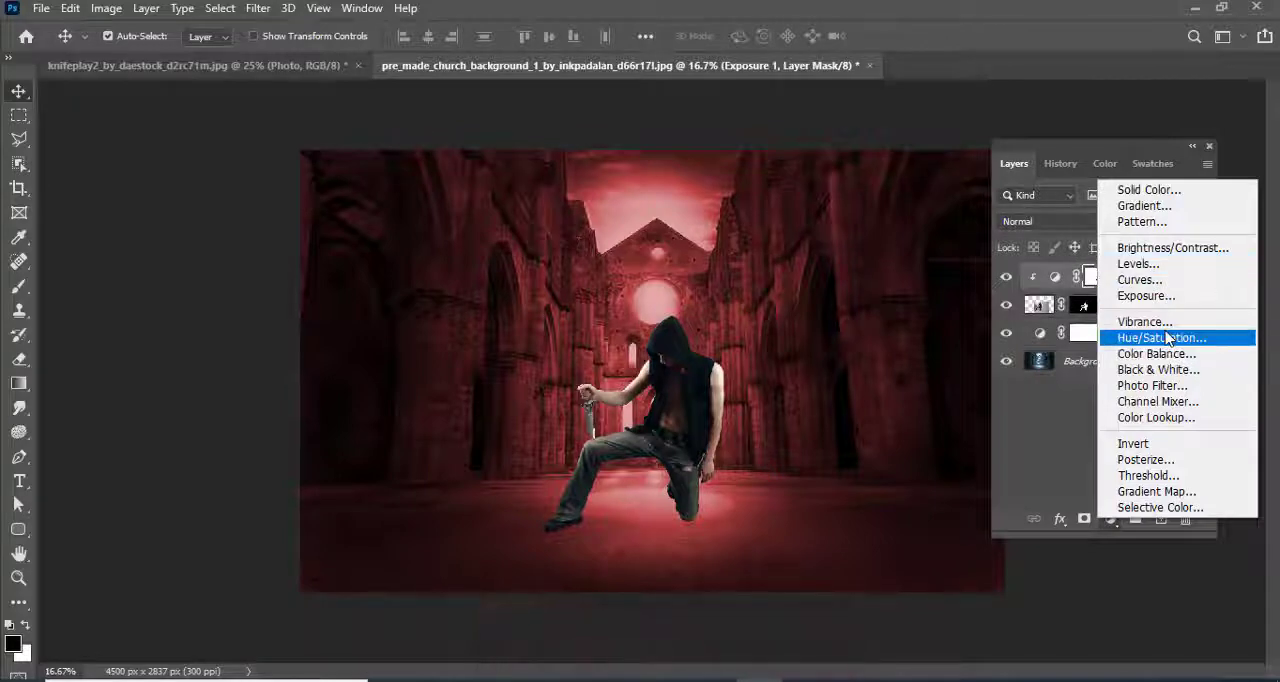
{"action": "left_click", "coordinate": [260, 10]}
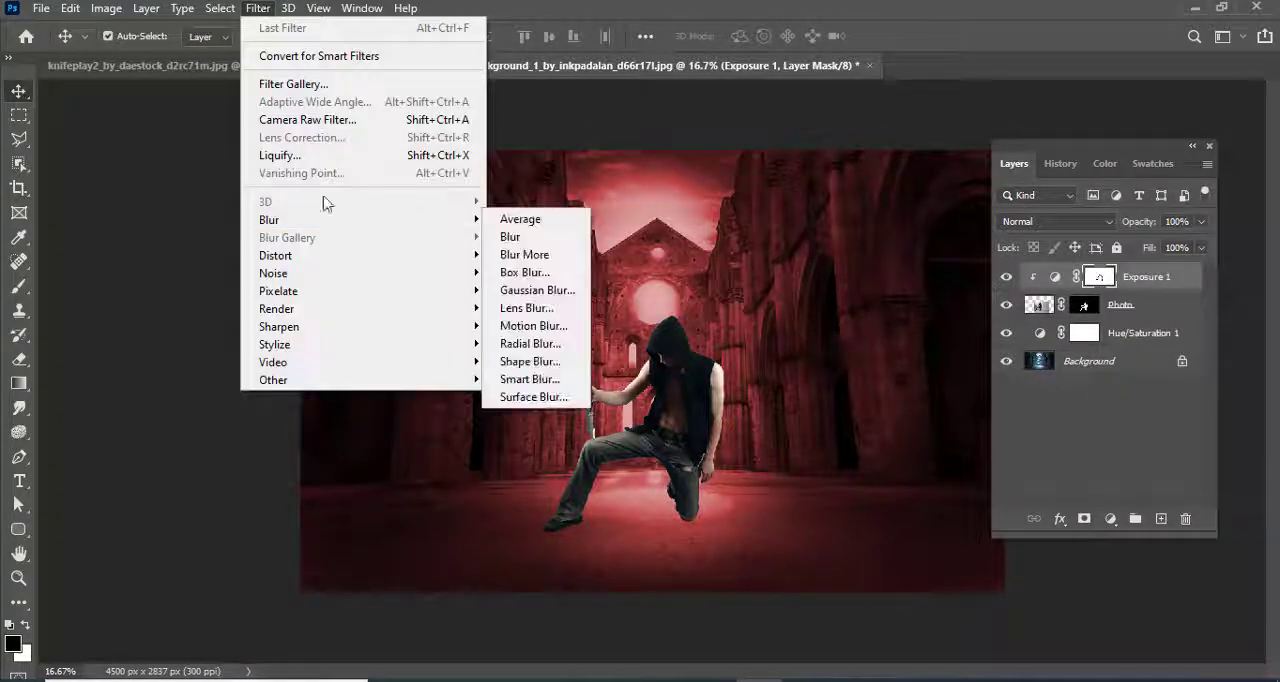
{"action": "left_click", "coordinate": [312, 122]}
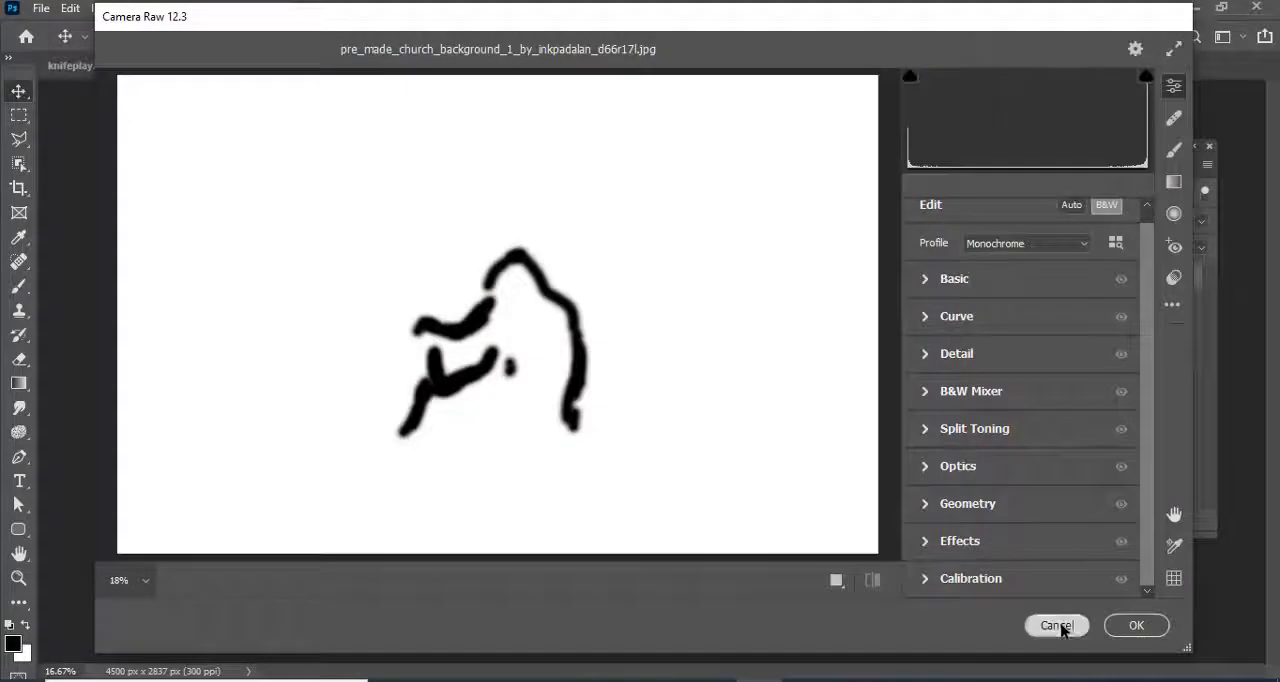
{"action": "left_click", "coordinate": [1055, 624]}
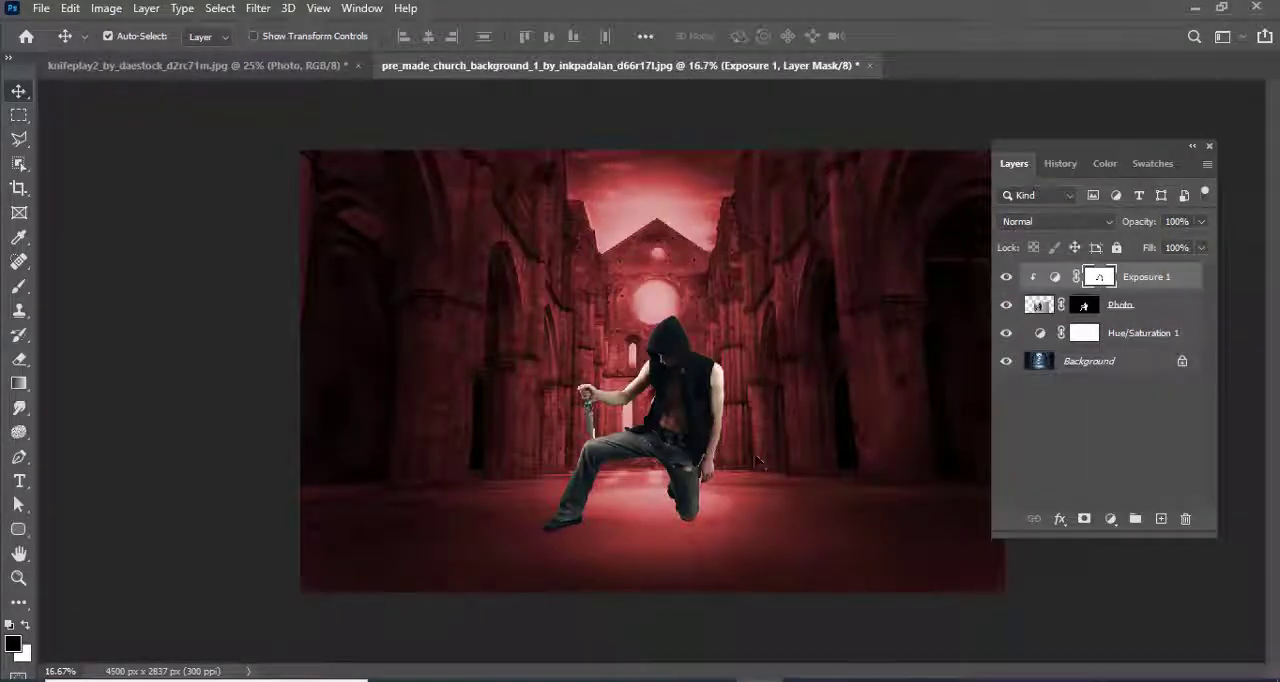
Add an empty layer above the man's Exposure adjustment and ready the Brush with white (ffffff) as the foreground colour
{"action": "left_click", "coordinate": [1161, 520]}
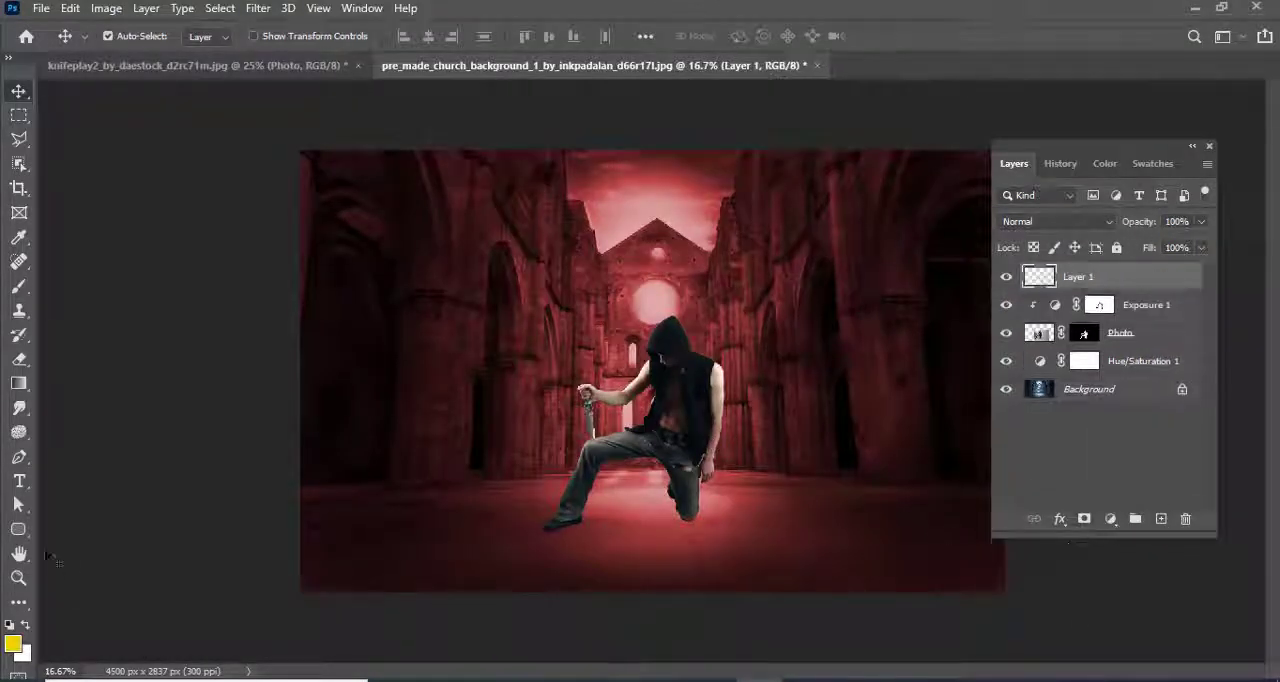
{"action": "left_click", "coordinate": [19, 288]}
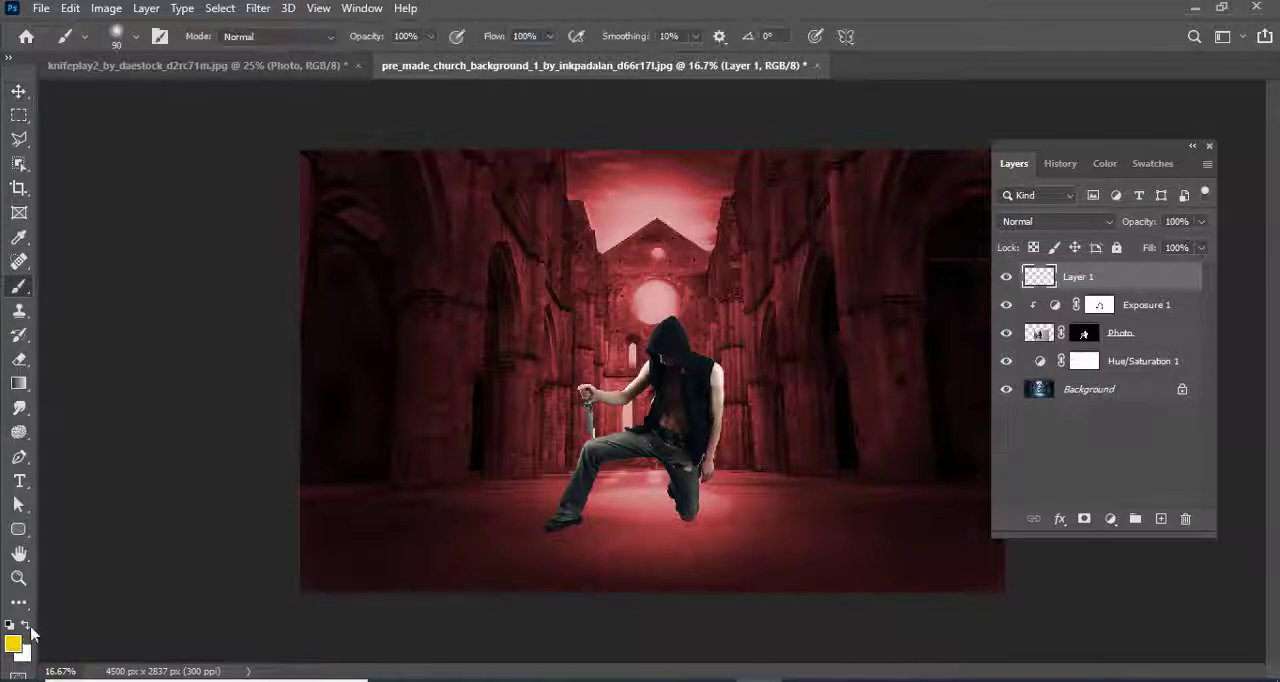
{"action": "left_click", "coordinate": [13, 644]}
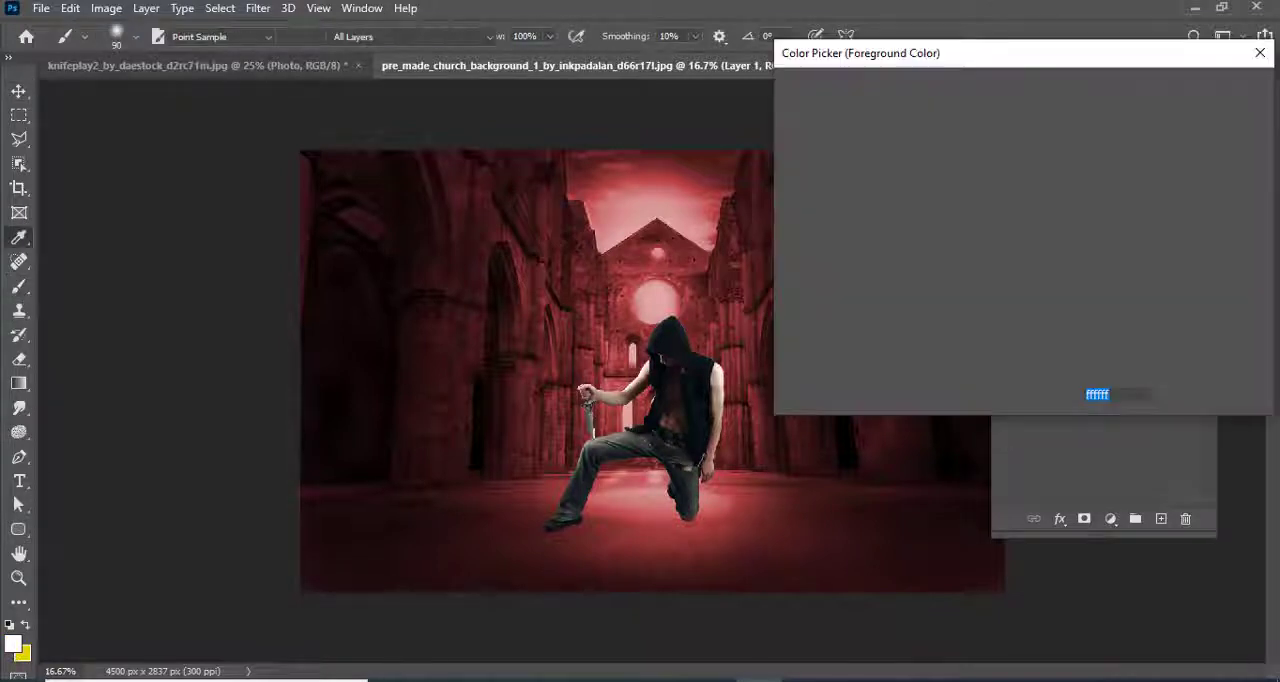
{"action": "left_click_drag", "start_coordinate": [953, 60], "coordinate": [908, 96]}
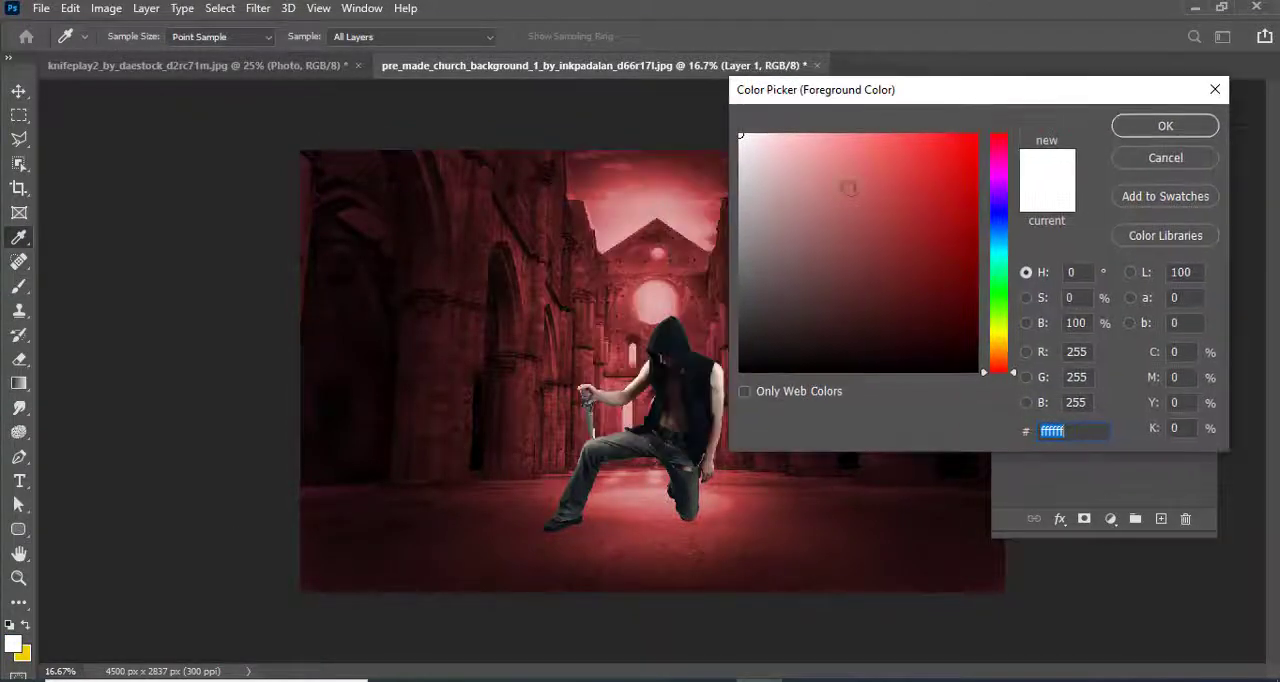
{"action": "left_click", "coordinate": [672, 168]}
{"action": "left_click", "coordinate": [1165, 126]}
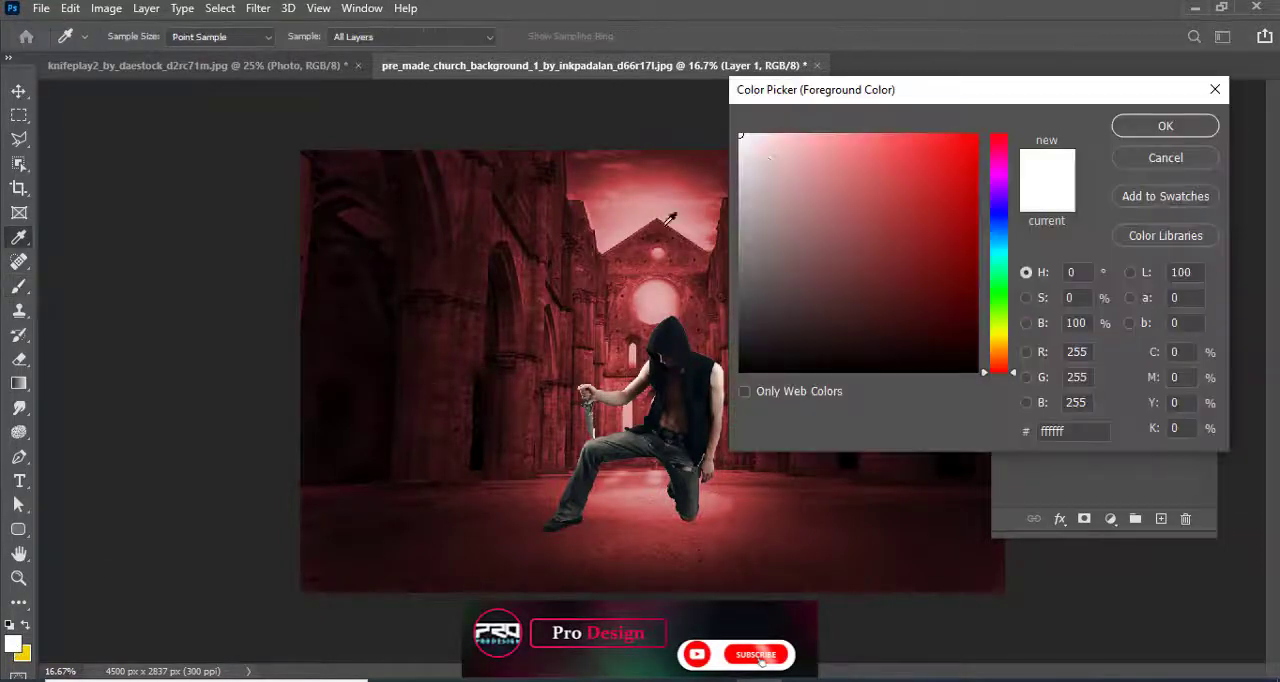
Dab two white spots side by side in the bright sky with a soft 300 px brush
{"action": "left_click", "coordinate": [1118, 126]}
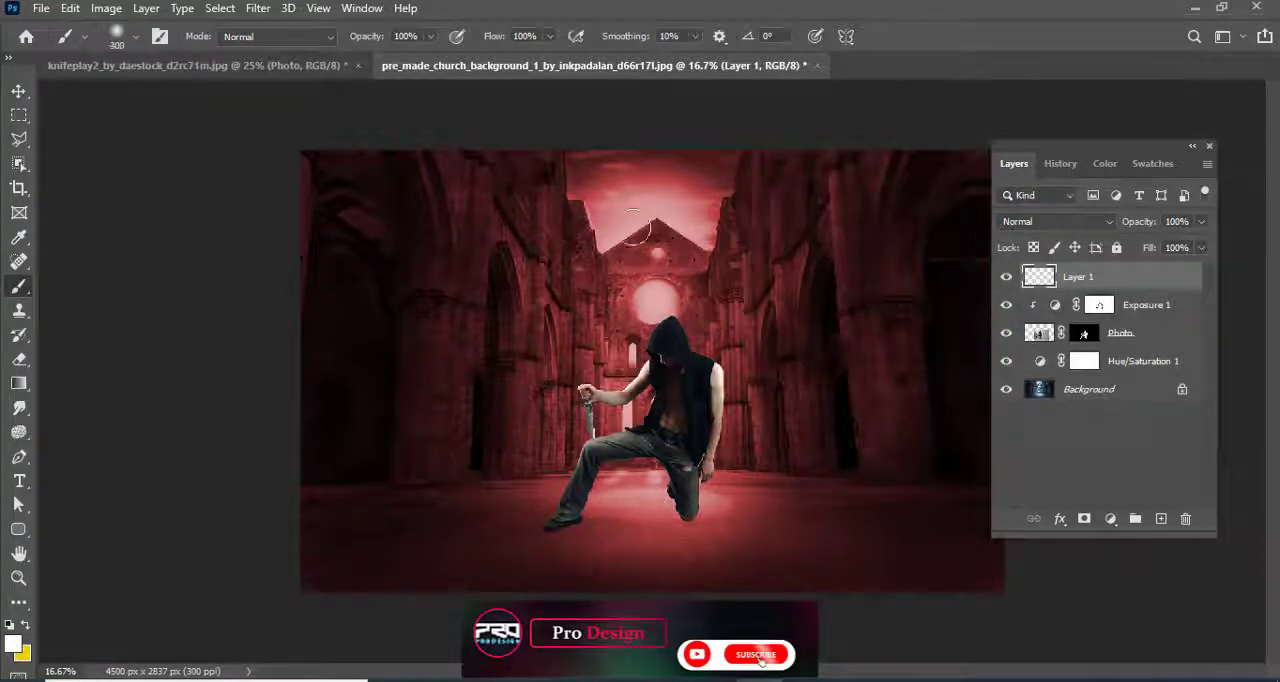
{"action": "left_click", "coordinate": [606, 180]}
{"action": "left_click", "coordinate": [660, 195]}
Switch to a hard round brush of about 276 px and stamp six white dots around the sky and church gable
{"action": "right_click", "coordinate": [665, 199]}
{"action": "left_click", "coordinate": [743, 442]}
{"action": "left_click", "coordinate": [650, 253]}
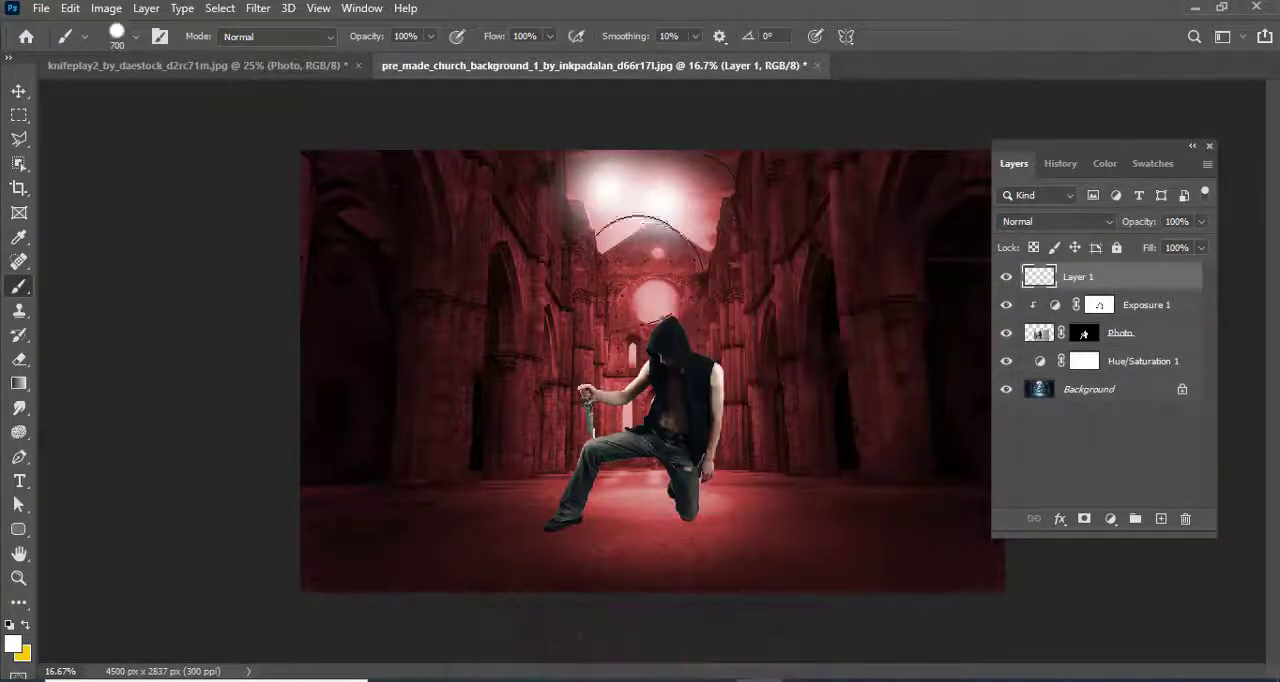
{"action": "left_click", "coordinate": [611, 252]}
{"action": "key", "text": "ctrl+z"}
{"action": "left_click", "coordinate": [597, 230]}
{"action": "left_click", "coordinate": [616, 284]}
{"action": "left_click", "coordinate": [628, 236]}
{"action": "left_click", "coordinate": [688, 238]}
{"action": "left_click", "coordinate": [697, 205]}
{"action": "left_click", "coordinate": [669, 175]}
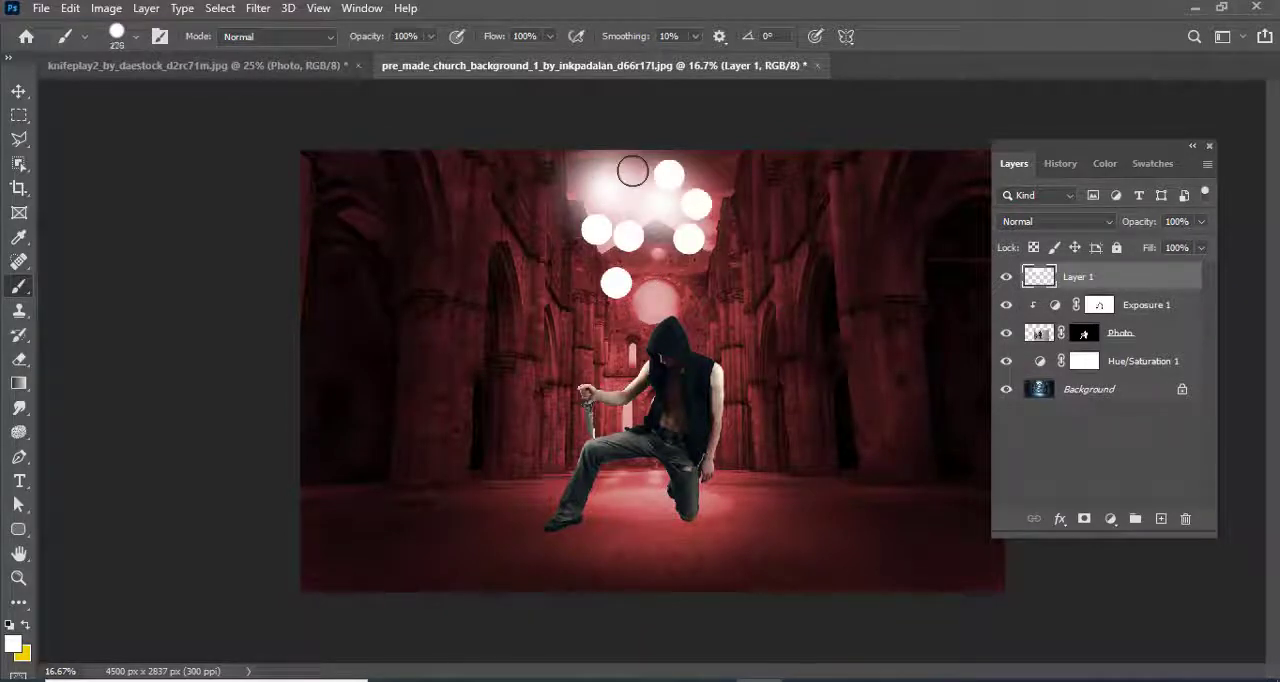
Scatter small white dots between and around the large ones with the hard brush reduced to 70 px
{"action": "key", "text": "bracketleft"}
{"action": "key", "text": "bracketleft"}
{"action": "left_click", "coordinate": [714, 174]}
{"action": "left_click", "coordinate": [699, 177]}
{"action": "left_click", "coordinate": [736, 189]}
{"action": "left_click", "coordinate": [721, 216]}
{"action": "left_click", "coordinate": [720, 243]}
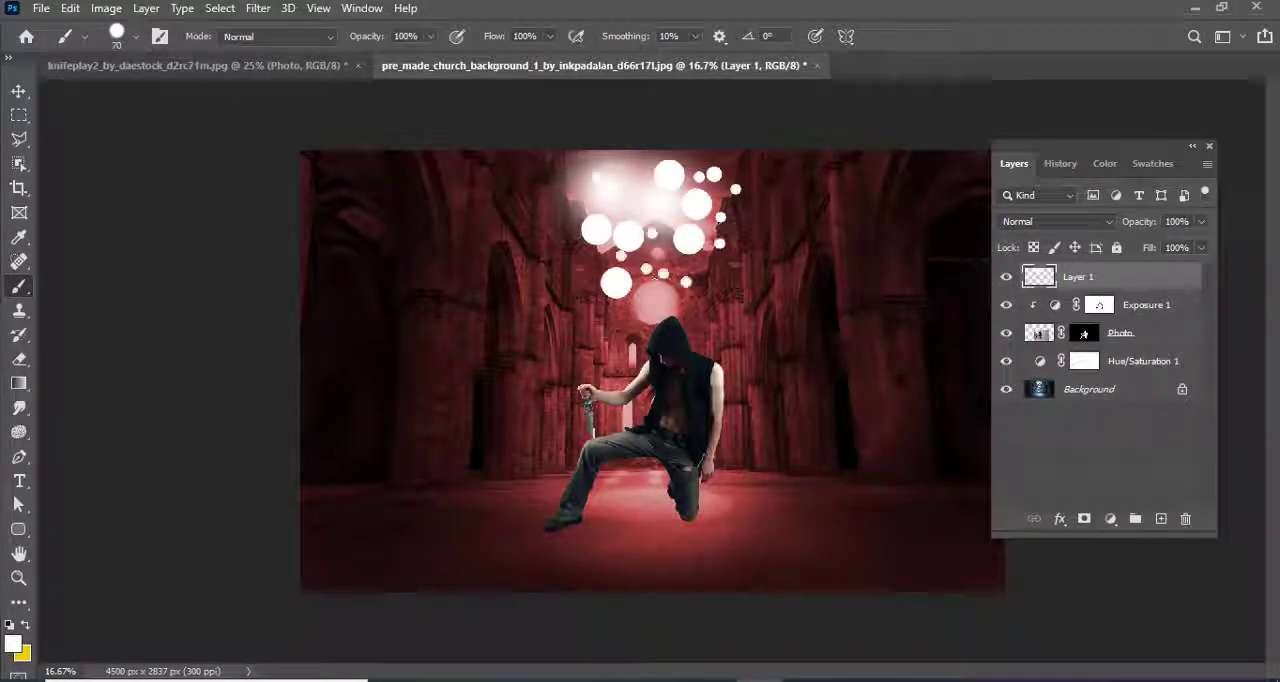
{"action": "left_click", "coordinate": [681, 263]}
{"action": "left_click", "coordinate": [690, 263]}
{"action": "left_click", "coordinate": [697, 263]}
Apply Radial Blur twice to the dots layer with the Zoom method, amount 100, Best quality and the blur centre at the top edge
{"action": "key", "text": "v"}
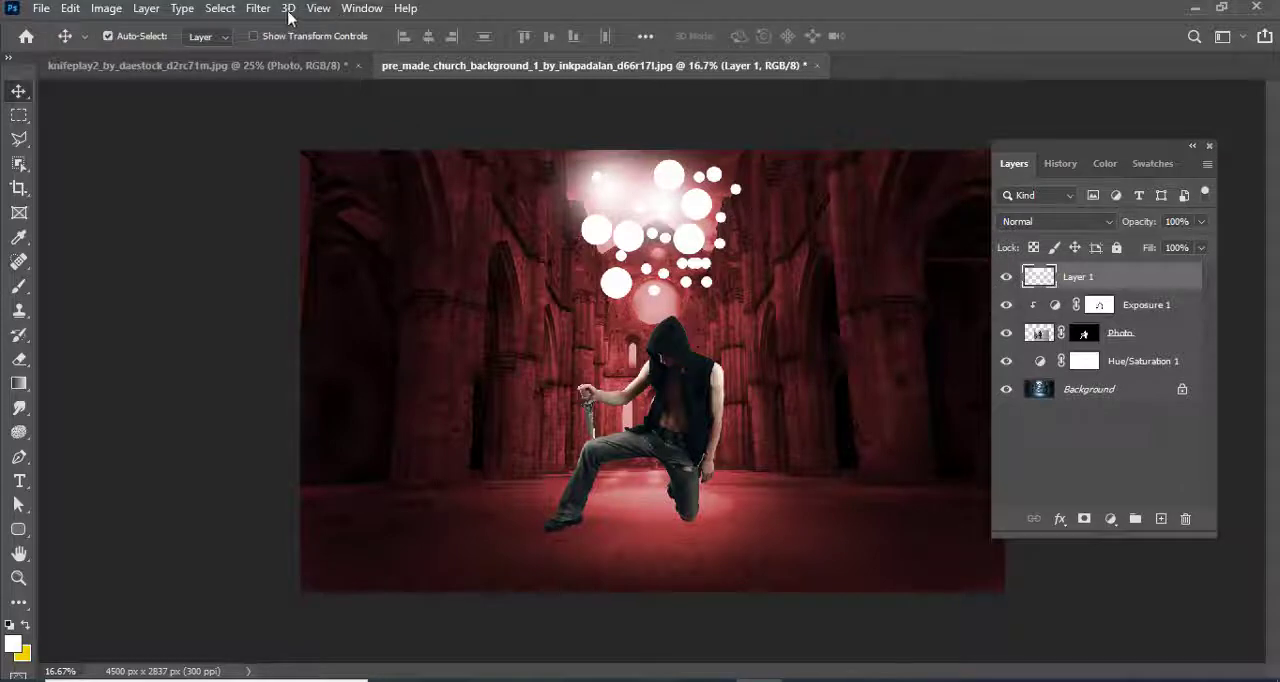
{"action": "left_click", "coordinate": [258, 8]}
{"action": "left_click", "coordinate": [534, 343]}
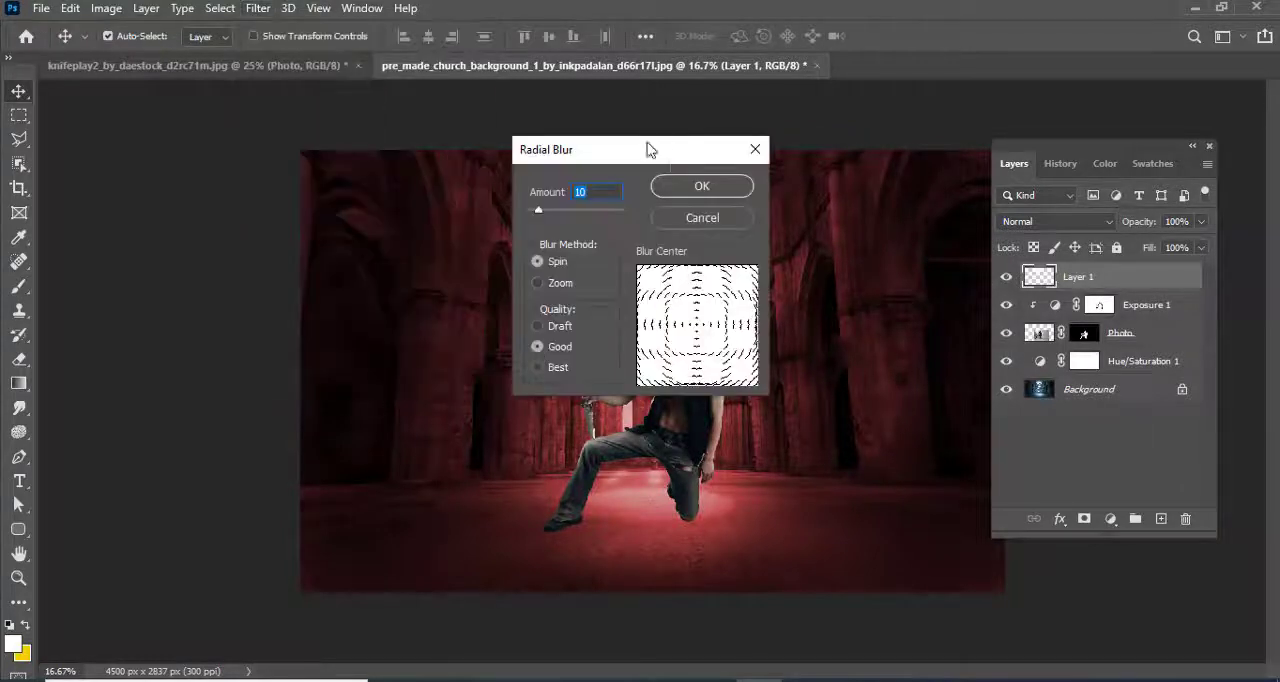
{"action": "left_click", "coordinate": [753, 274]}
{"action": "left_click", "coordinate": [753, 358]}
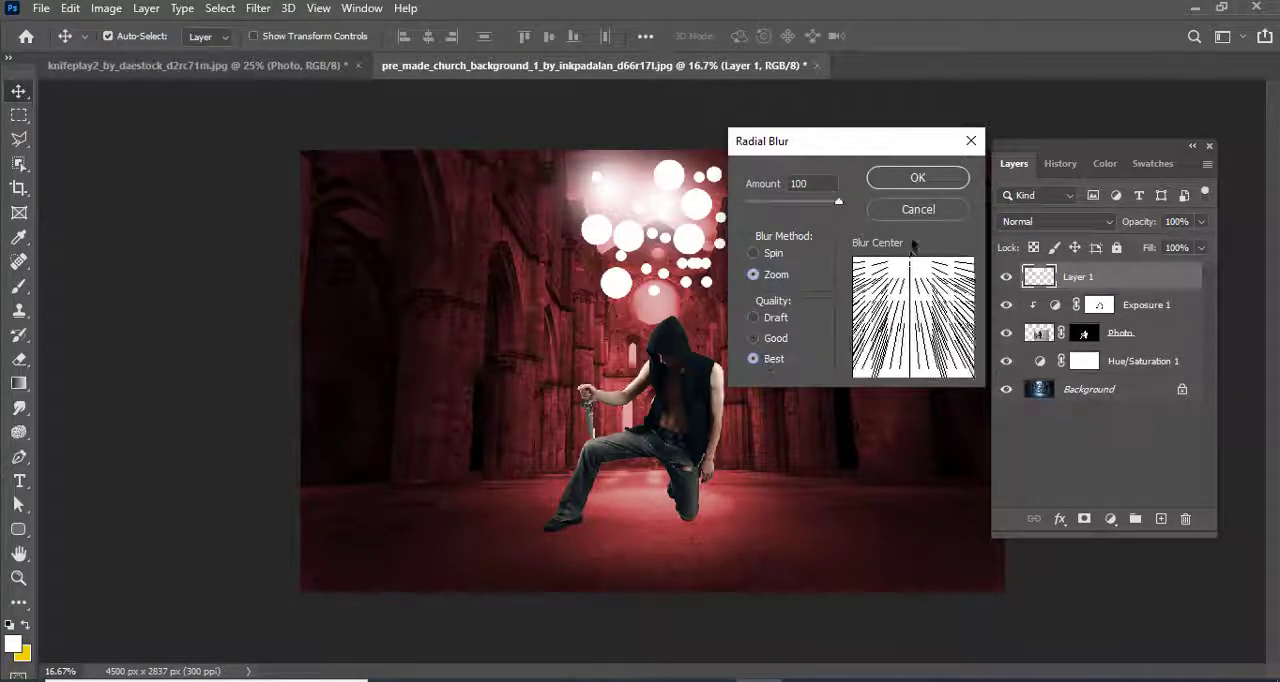
{"action": "left_click", "coordinate": [917, 177]}
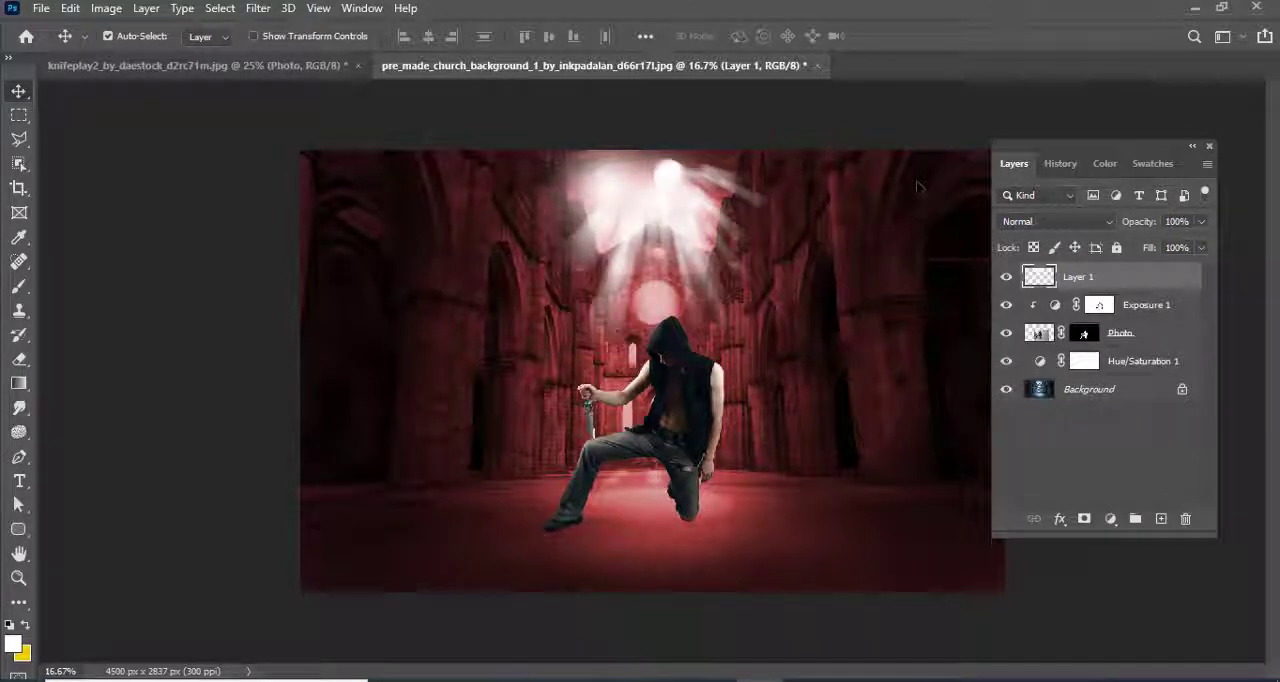
{"action": "left_click", "coordinate": [275, 10]}
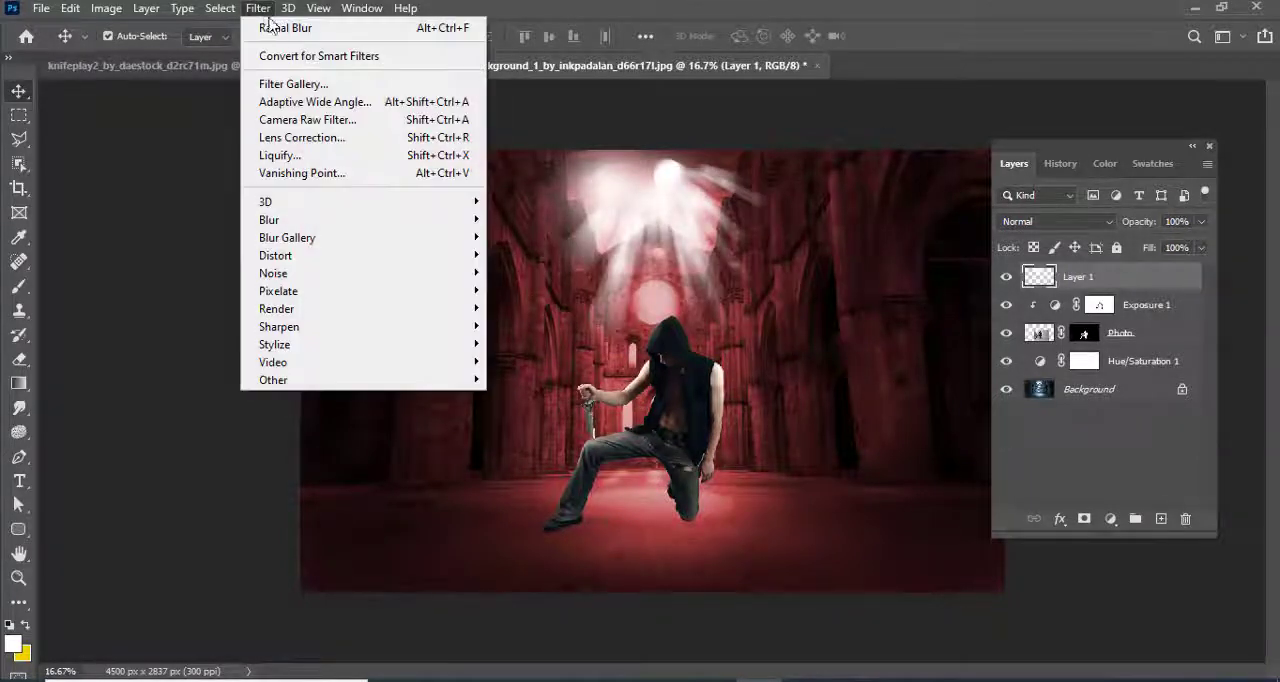
{"action": "left_click", "coordinate": [275, 24]}
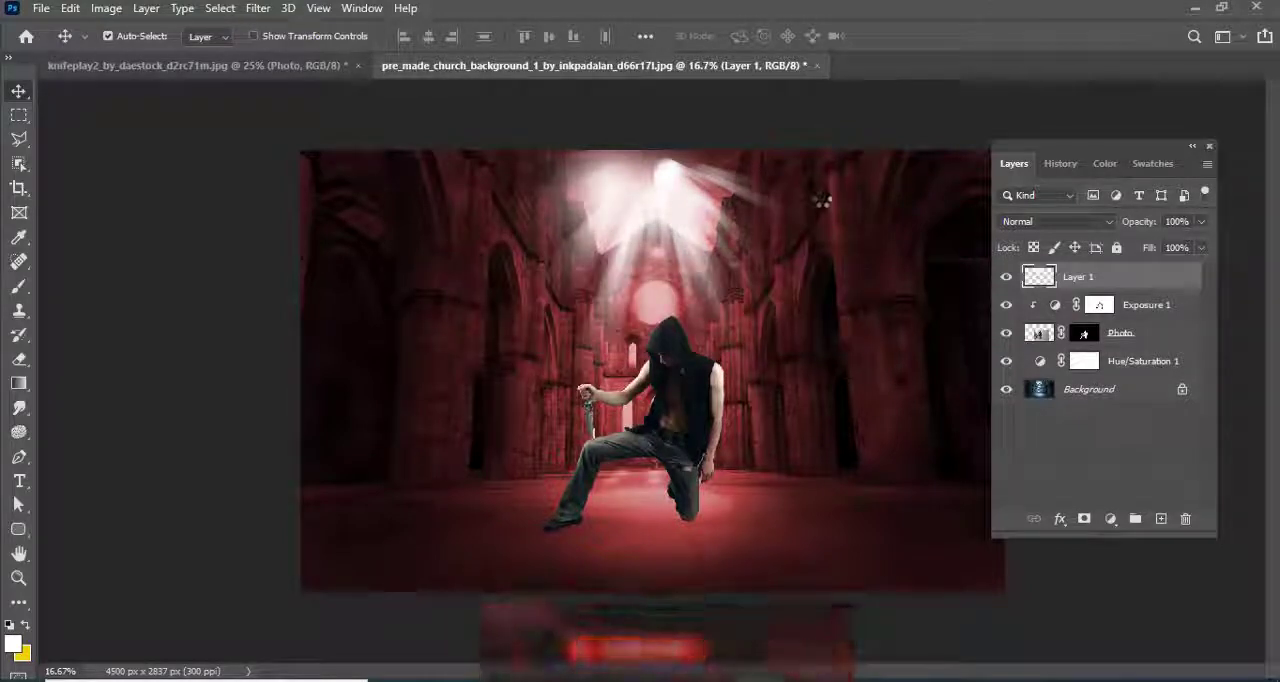
Stretch the light rays vertically with Free Transform until they extend below the canvas's lower edge
{"action": "key", "text": "ctrl+t"}
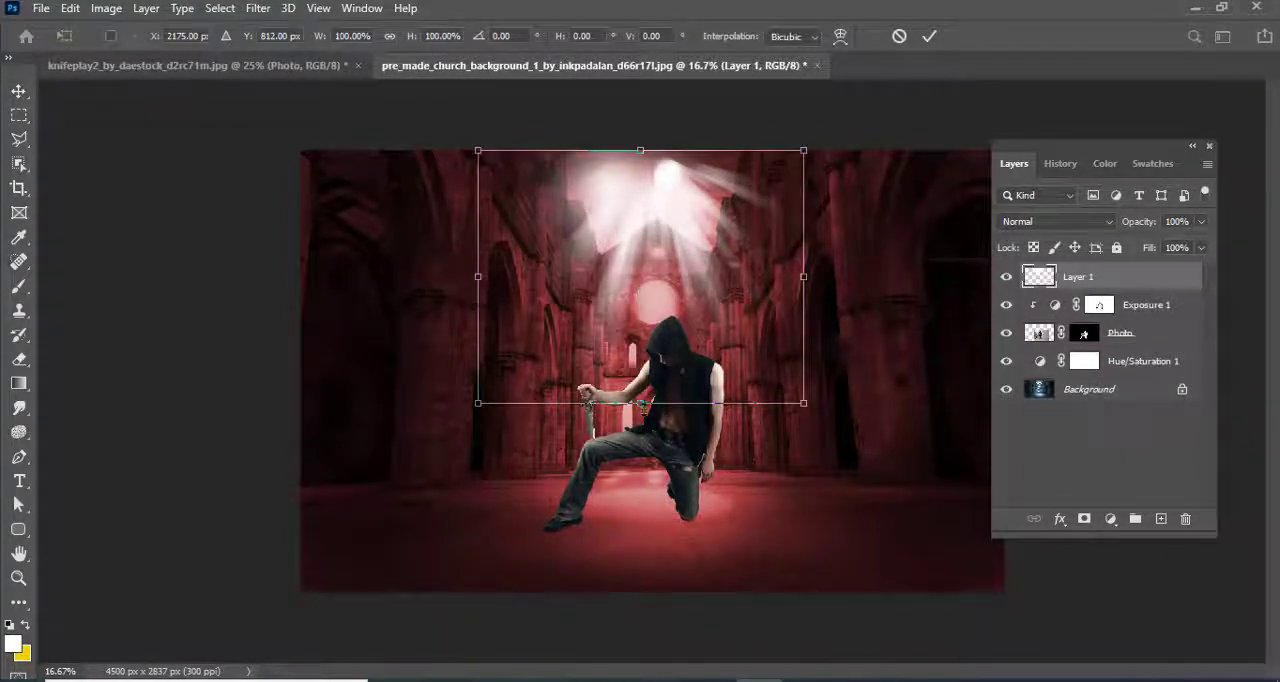
{"action": "left_click_drag", "start_coordinate": [640, 403], "coordinate": [640, 645]}
{"action": "key", "text": "ctrl+minus"}
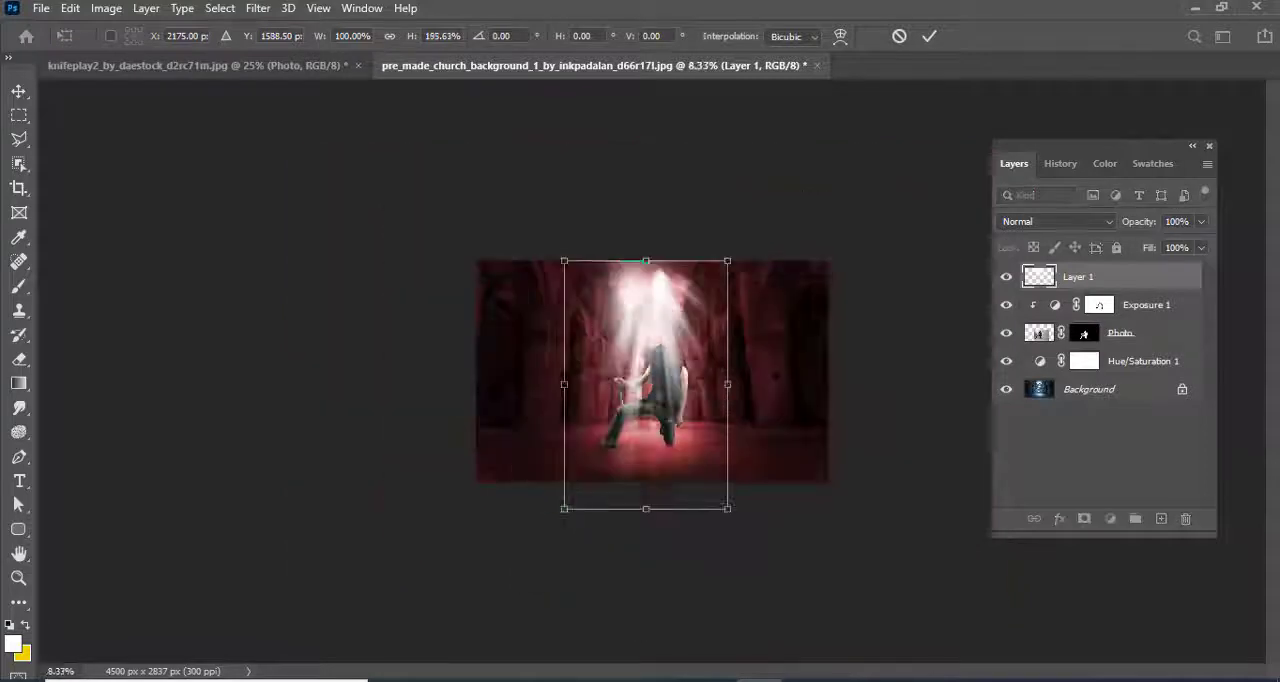
{"action": "left_click_drag", "start_coordinate": [646, 510], "coordinate": [646, 557]}
{"action": "left_click", "coordinate": [10, 93]}
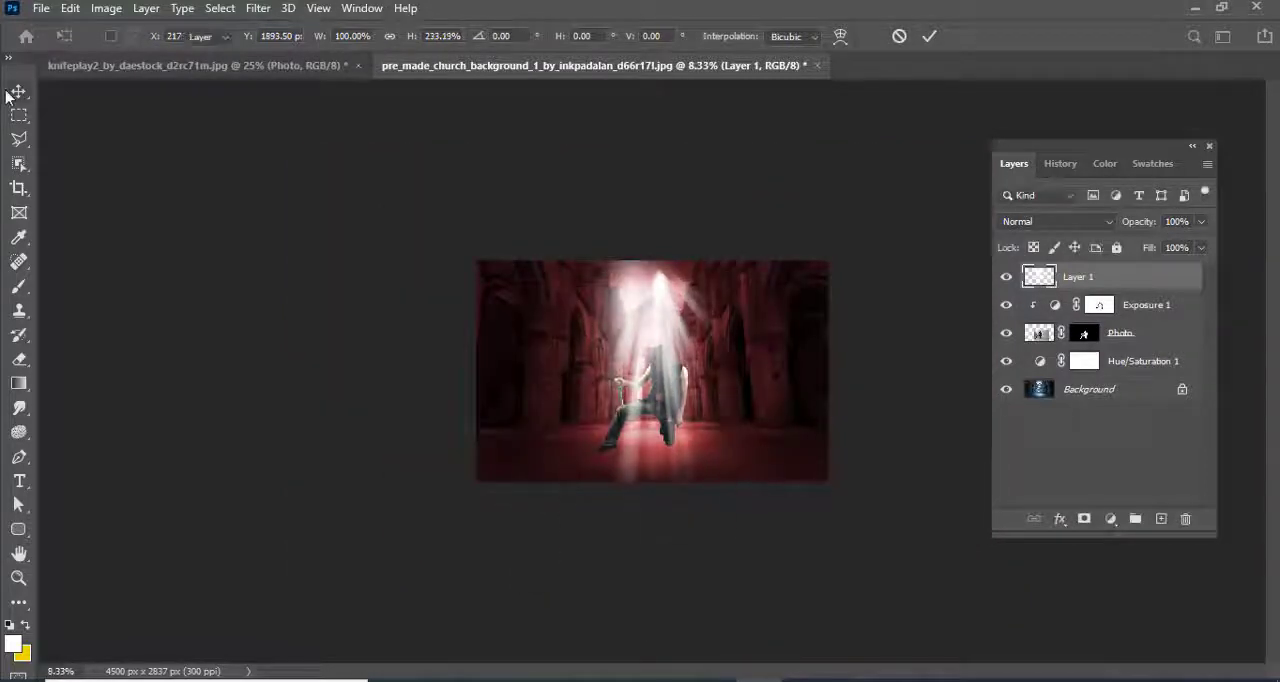
Set the light rays layer to Screen blending at 52% opacity
{"action": "left_click", "coordinate": [1078, 218]}
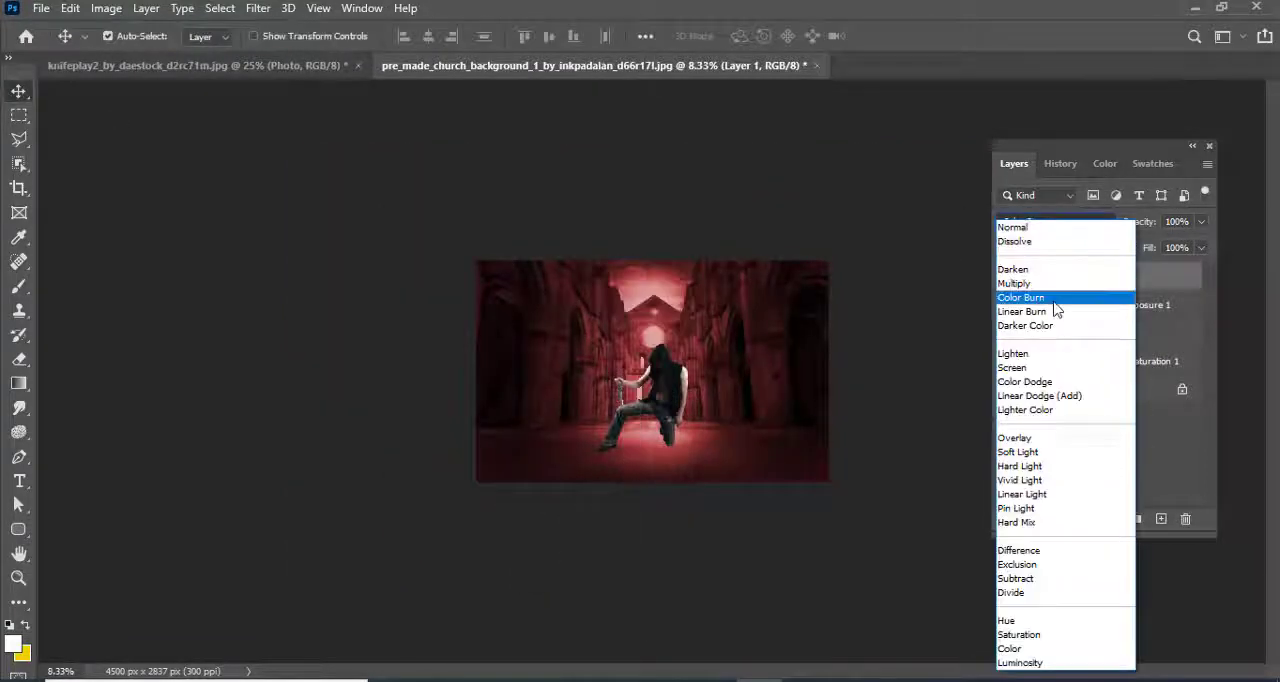
{"action": "left_click", "coordinate": [1040, 369]}
{"action": "left_click", "coordinate": [1049, 223]}
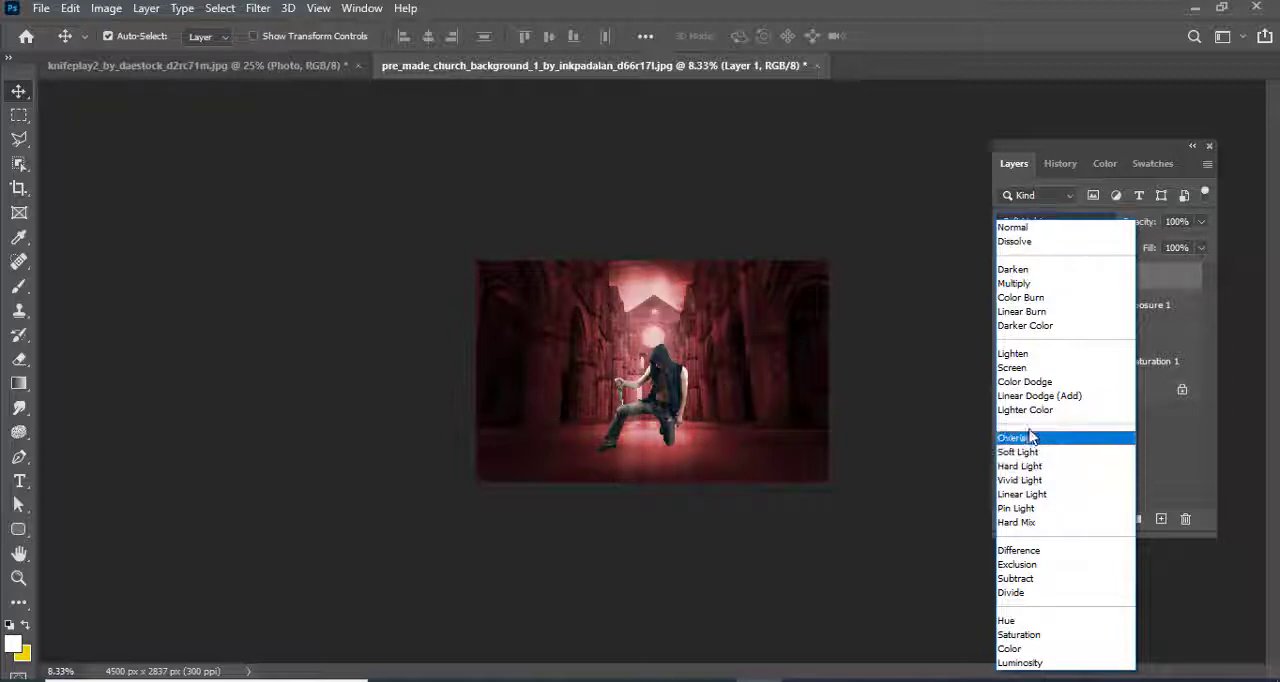
{"action": "left_click", "coordinate": [1022, 368]}
{"action": "type", "text": "52"}
{"action": "key", "text": "Return"}
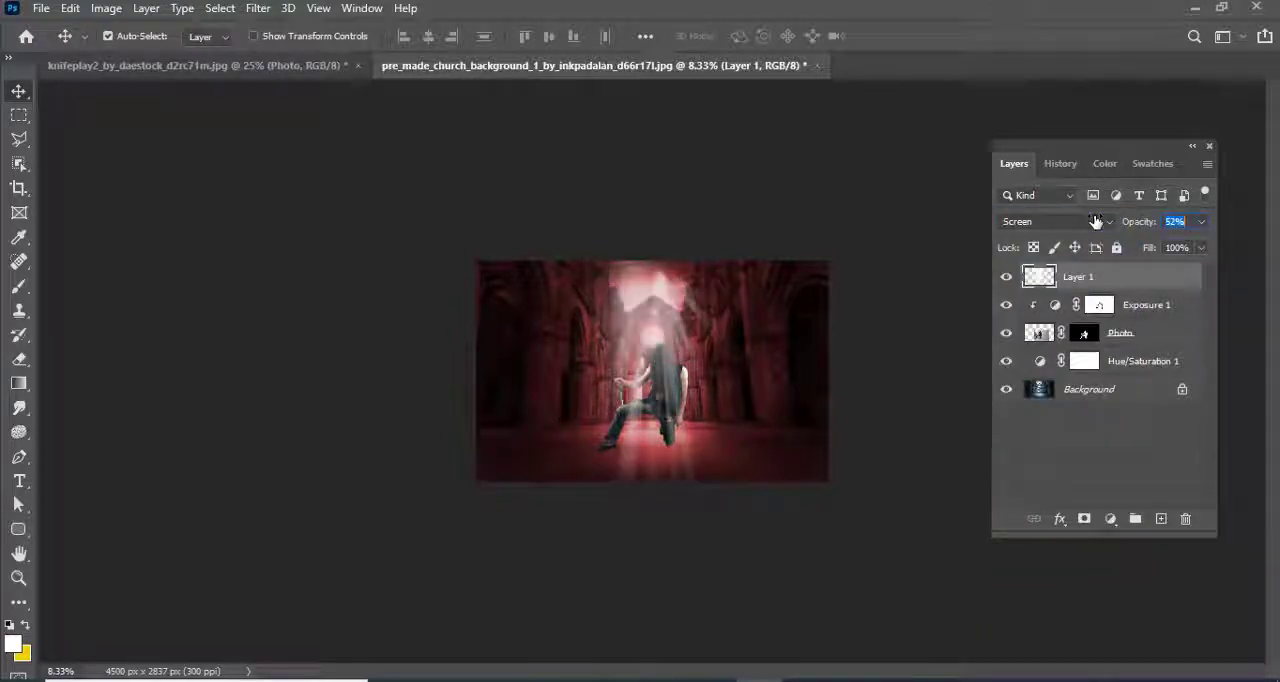
{"action": "left_click_drag", "start_coordinate": [1102, 221], "coordinate": [1098, 221]}
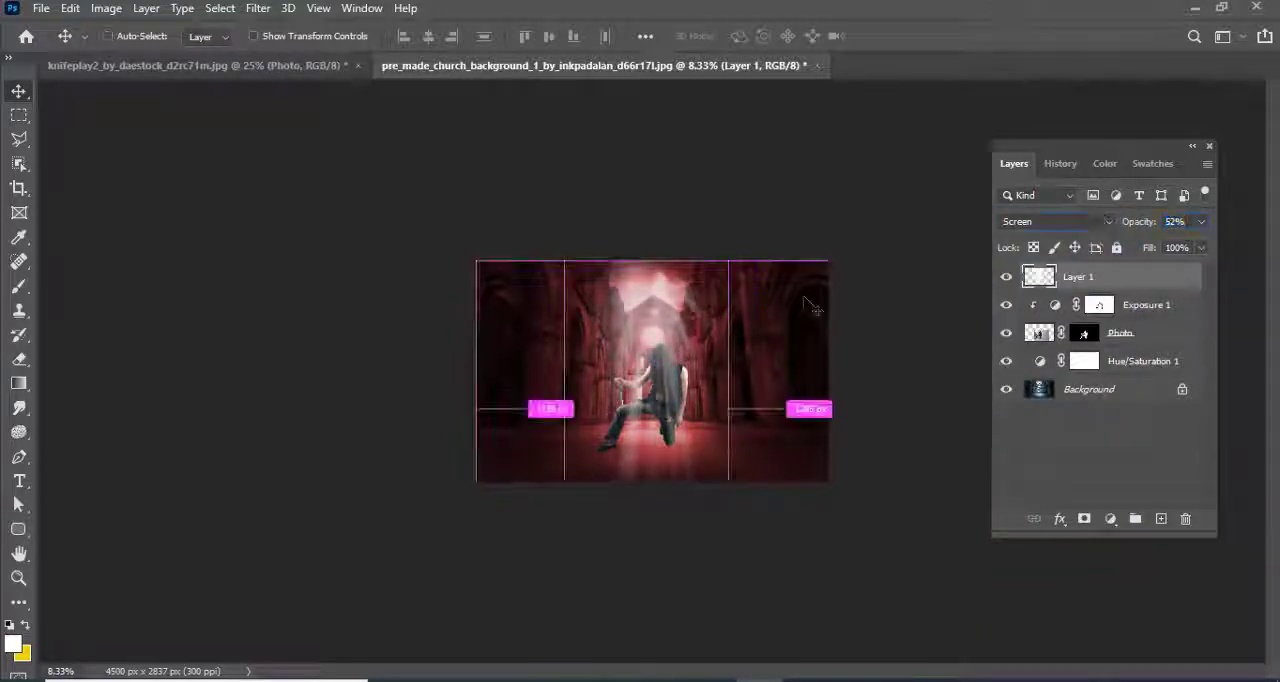
{"action": "key", "text": "ctrl+plus"}
{"action": "key", "text": "ctrl+plus"}
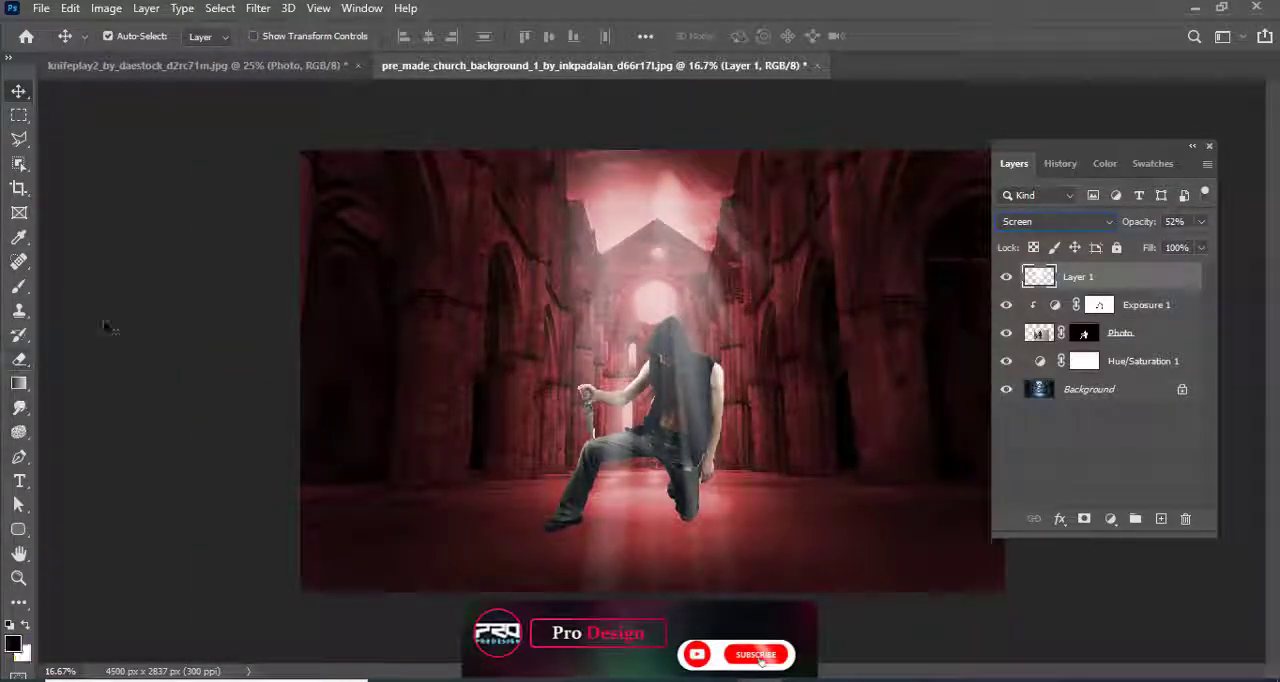
Add a layer mask to the light rays layer and try a hard black brush stroke over the man's hood, then undo it
{"action": "left_click", "coordinate": [18, 286]}
{"action": "left_click", "coordinate": [1084, 518]}
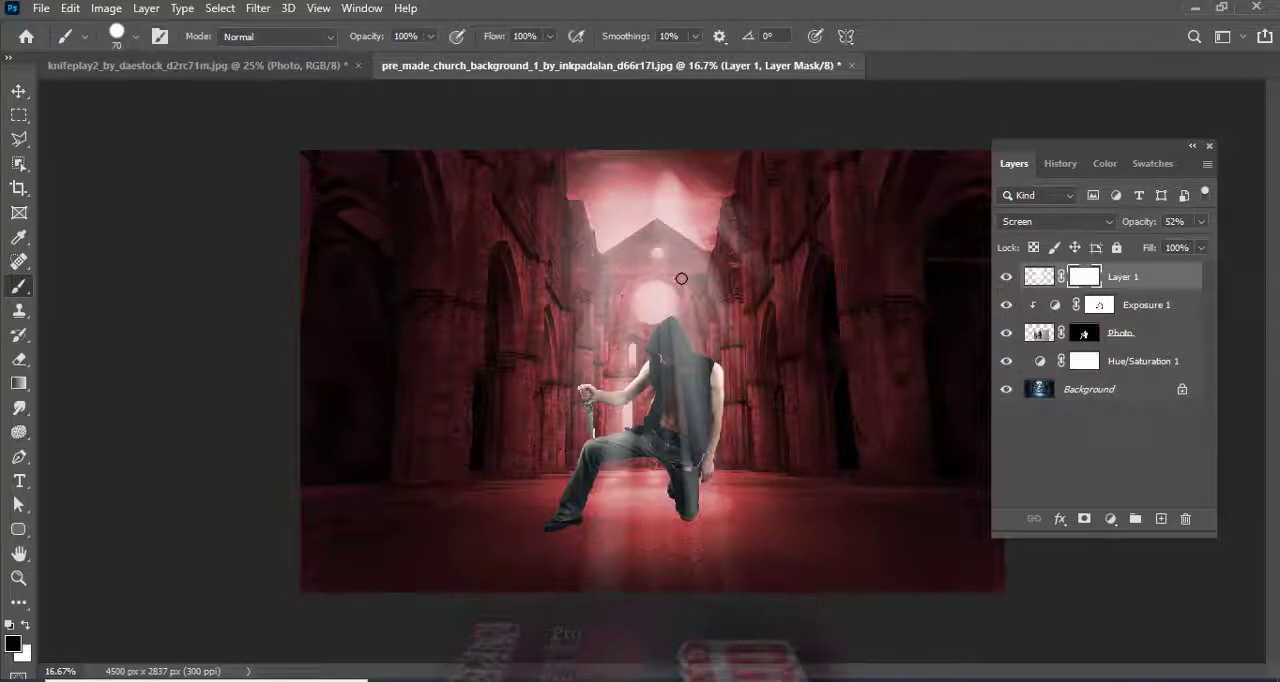
{"action": "key", "text": "bracketright"}
{"action": "key", "text": "bracketright"}
{"action": "key", "text": "bracketright"}
{"action": "key", "text": "bracketright"}
{"action": "key", "text": "bracketright"}
{"action": "key", "text": "bracketright"}
{"action": "key", "text": "bracketright"}
{"action": "key", "text": "bracketright"}
{"action": "key", "text": "bracketright"}
{"action": "key", "text": "bracketright"}
{"action": "key", "text": "bracketright"}
{"action": "left_click_drag", "start_coordinate": [668, 313], "coordinate": [665, 351]}
{"action": "key", "text": "ctrl+z"}
Fade the rays over the man's hood and torso by painting the mask black with a soft 900 px brush at 10% opacity
{"action": "right_click", "coordinate": [667, 352]}
{"action": "left_click", "coordinate": [744, 542]}
{"action": "left_click", "coordinate": [356, 84]}
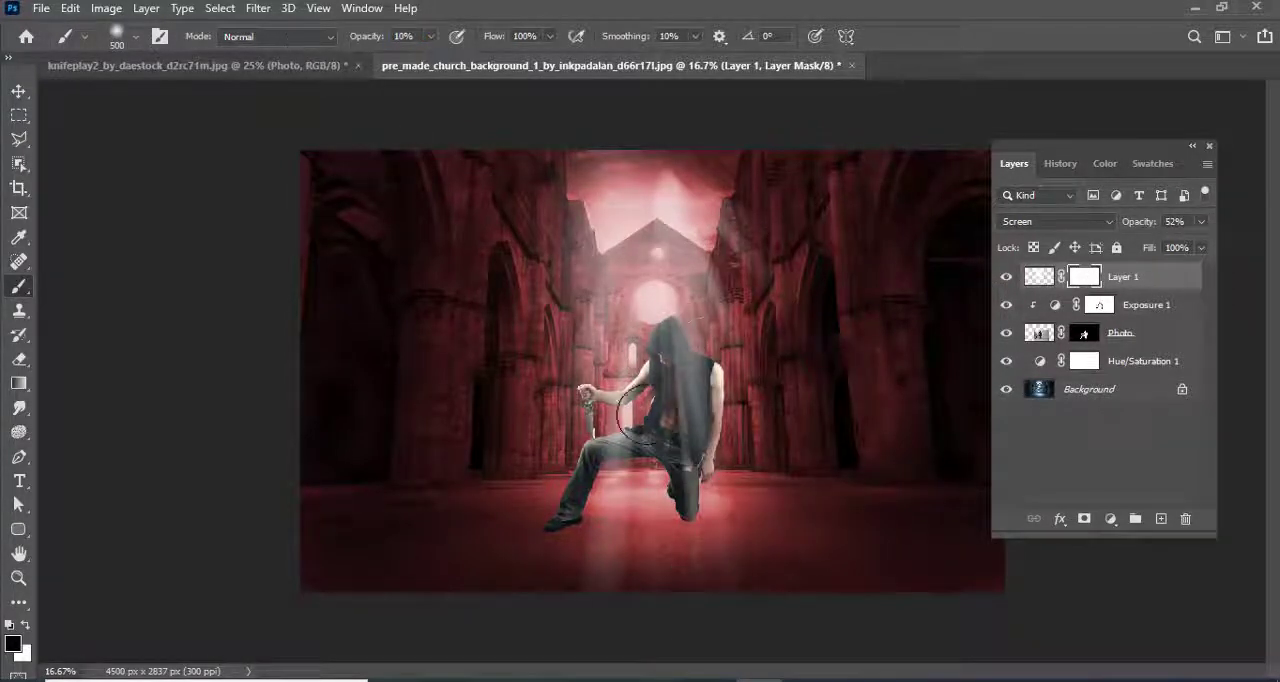
{"action": "key", "text": "bracketright"}
{"action": "key", "text": "bracketright"}
{"action": "key", "text": "bracketright"}
{"action": "key", "text": "bracketright"}
{"action": "key", "text": "bracketright"}
{"action": "mouse_move", "coordinate": [644, 382]}
{"action": "left_mouse_down"}
{"action": "mouse_move", "coordinate": [668, 371]}
{"action": "mouse_move", "coordinate": [662, 349]}
{"action": "left_mouse_up"}
{"action": "left_click", "coordinate": [18, 92]}
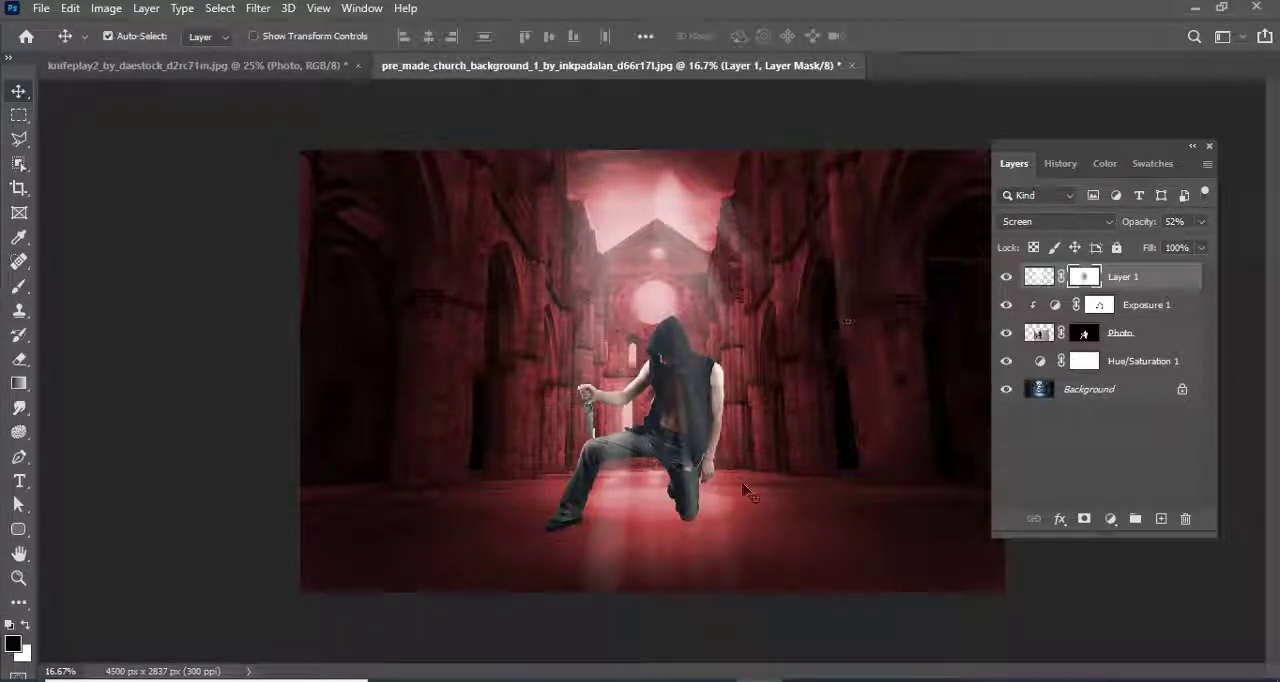
Paste the blue light-beam image as a new top layer and enlarge it to about 112% over the man
{"action": "key", "text": "ctrl+v"}
{"action": "key", "text": "ctrl+t"}
{"action": "left_click_drag", "start_coordinate": [837, 168], "coordinate": [864, 148]}
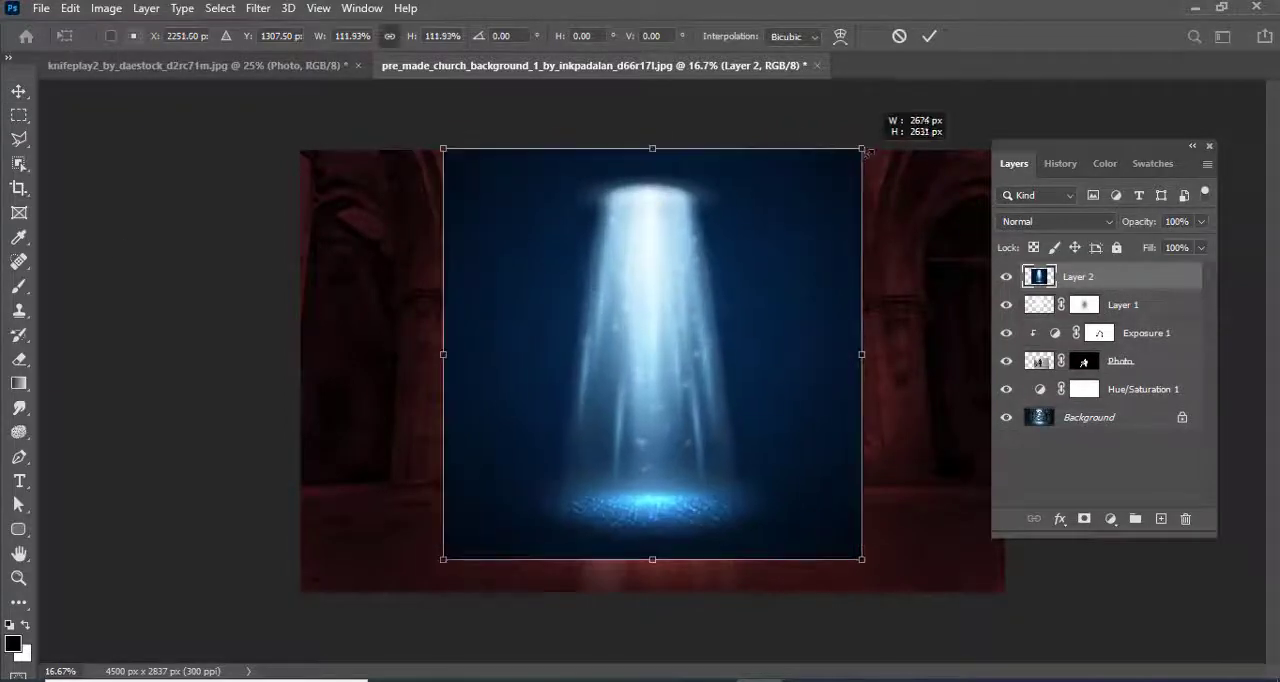
{"action": "left_click", "coordinate": [18, 92]}
Set the light-beam layer to Color Dodge blending at 39% opacity
{"action": "left_click", "coordinate": [1055, 221]}
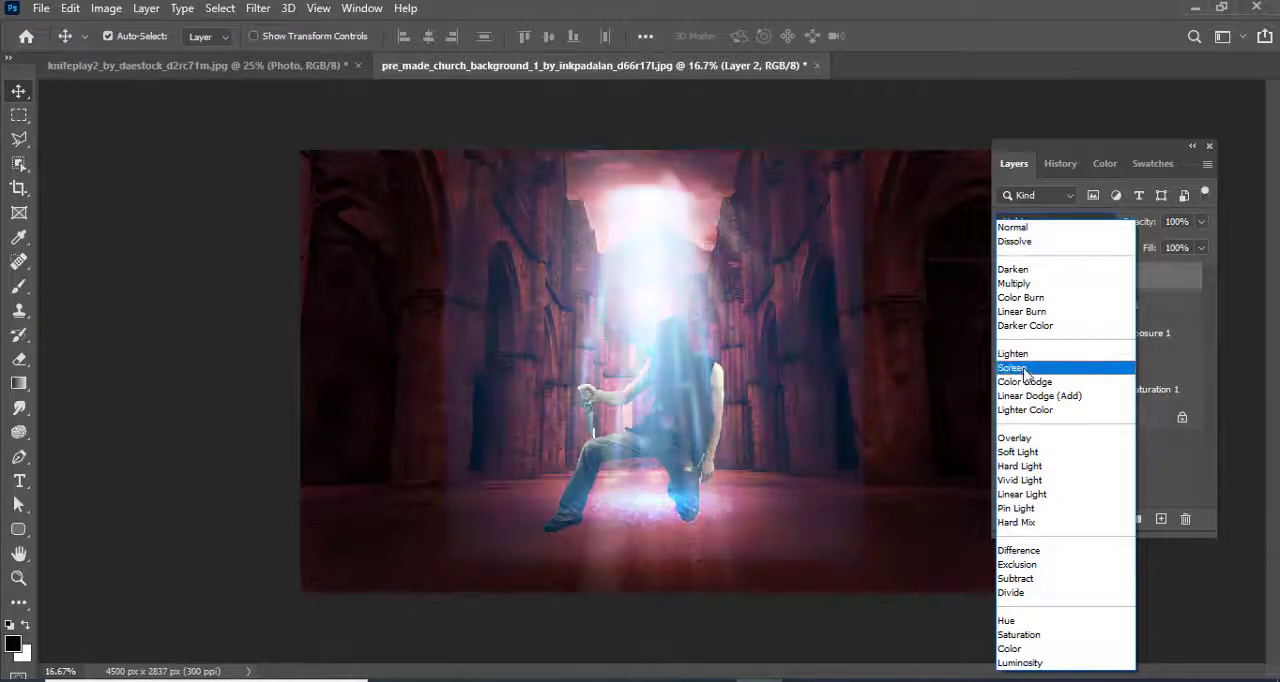
{"action": "left_click", "coordinate": [1024, 382]}
{"action": "left_click_drag", "start_coordinate": [1108, 226], "coordinate": [1097, 226]}
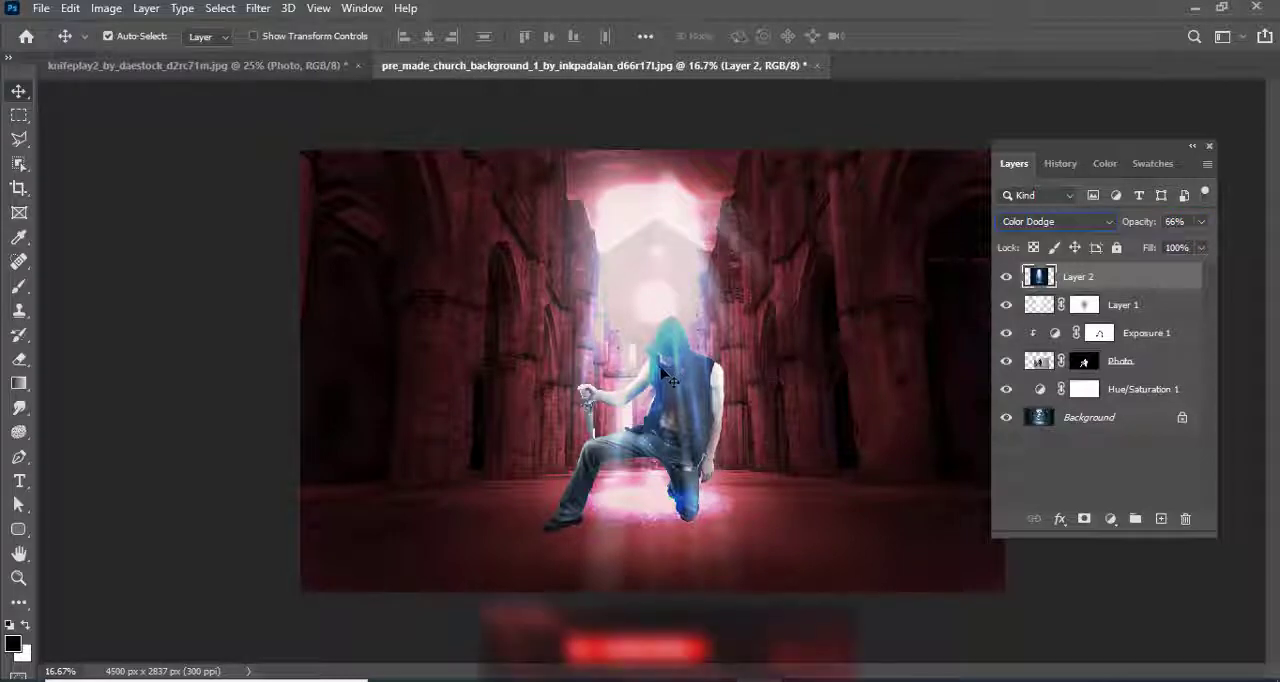
{"action": "mouse_move", "coordinate": [1132, 224]}
{"action": "left_mouse_down"}
{"action": "mouse_move", "coordinate": [1070, 224]}
{"action": "mouse_move", "coordinate": [1110, 225]}
{"action": "left_mouse_up"}
Mask the light-beam layer, lightly painting black over the man's face with a 175 px brush at 10% opacity, and raise the layer opacity to 51%
{"action": "left_click", "coordinate": [1085, 519]}
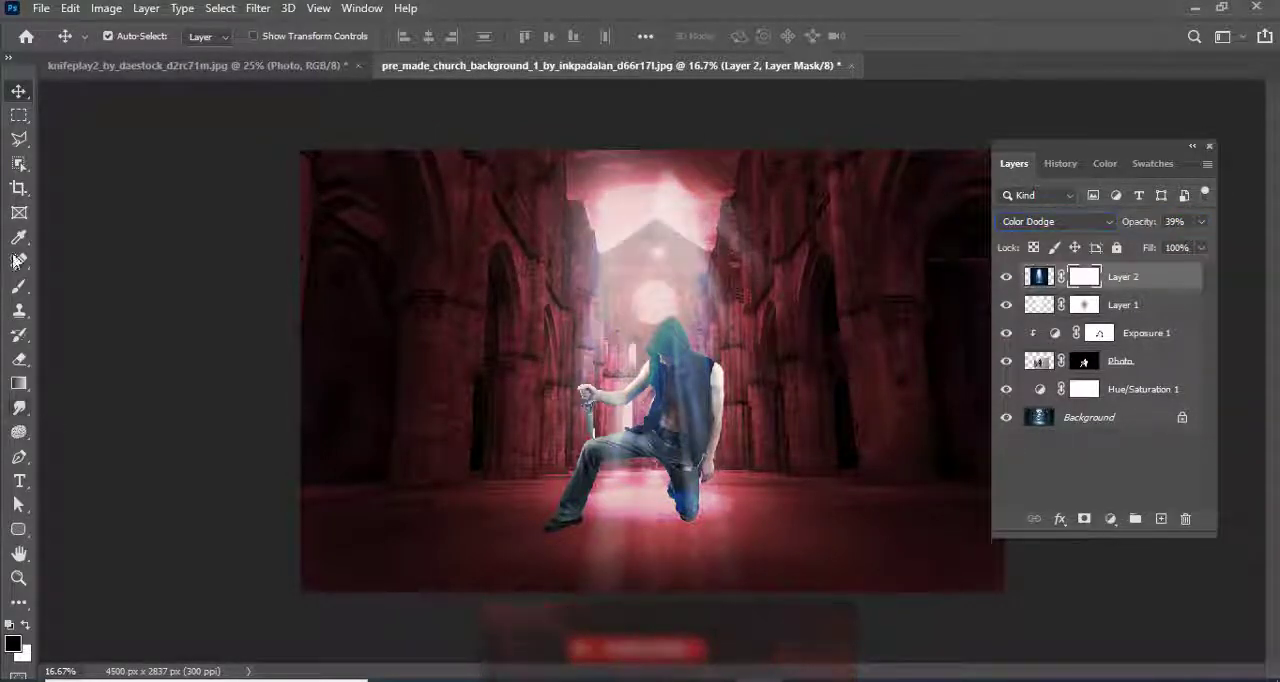
{"action": "left_click", "coordinate": [19, 288]}
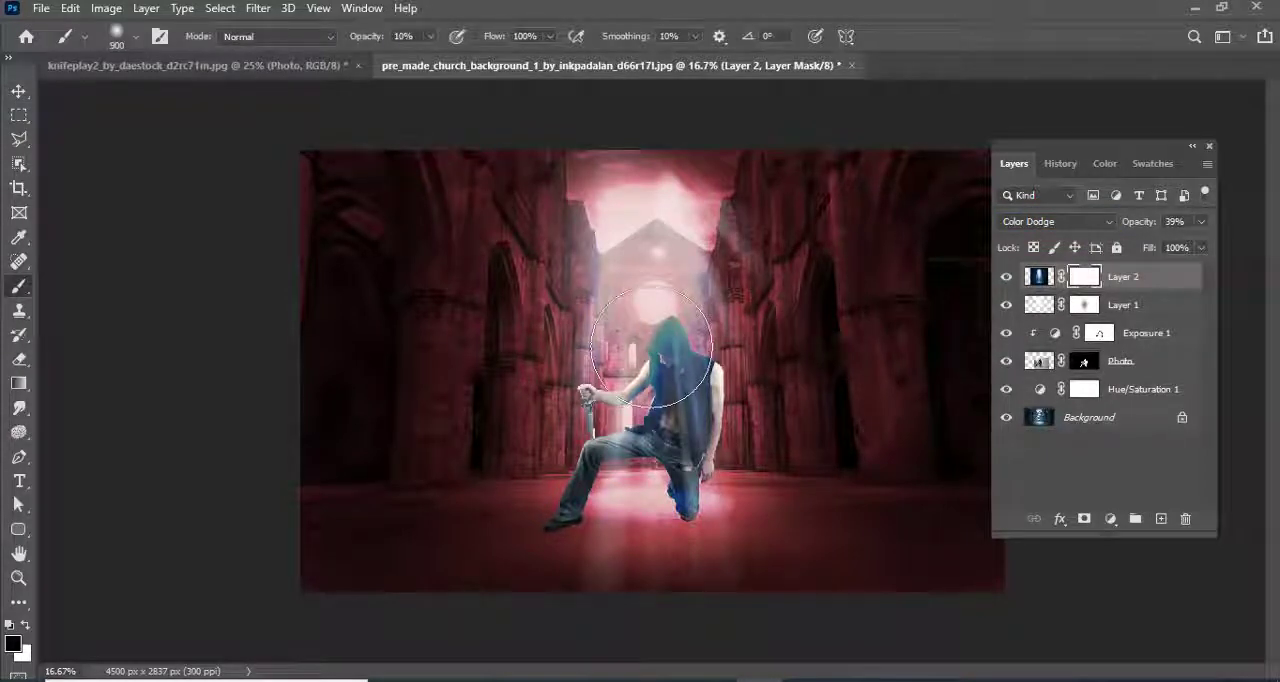
{"action": "key", "text": "bracketright"}
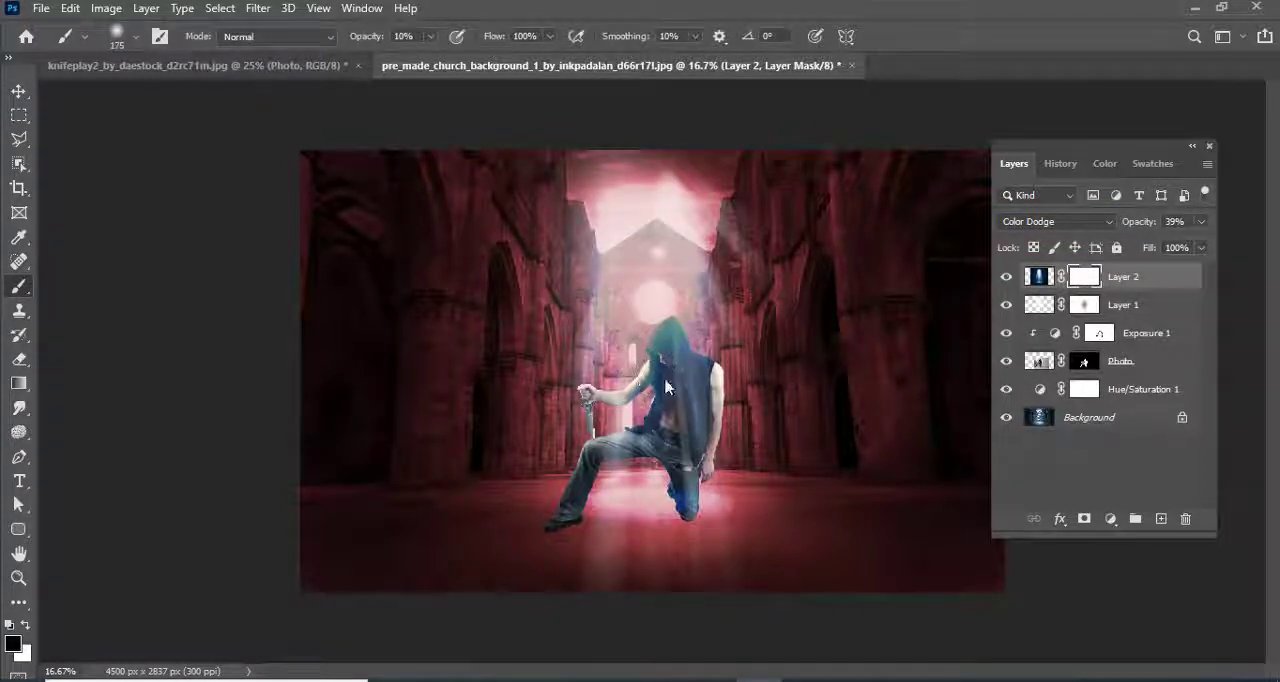
{"action": "left_click", "coordinate": [18, 92]}
{"action": "left_click_drag", "start_coordinate": [1134, 224], "coordinate": [1147, 226]}
{"action": "key", "text": "b"}
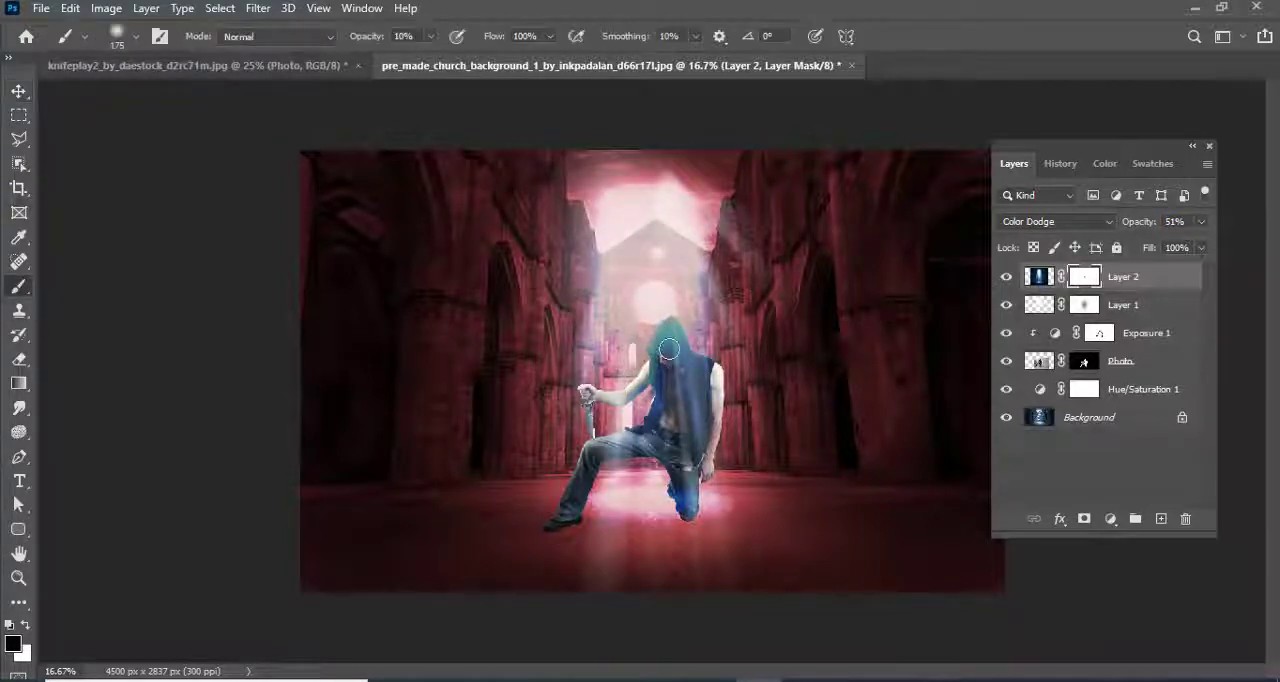
{"action": "left_click", "coordinate": [18, 92]}
{"action": "left_click", "coordinate": [135, 196]}
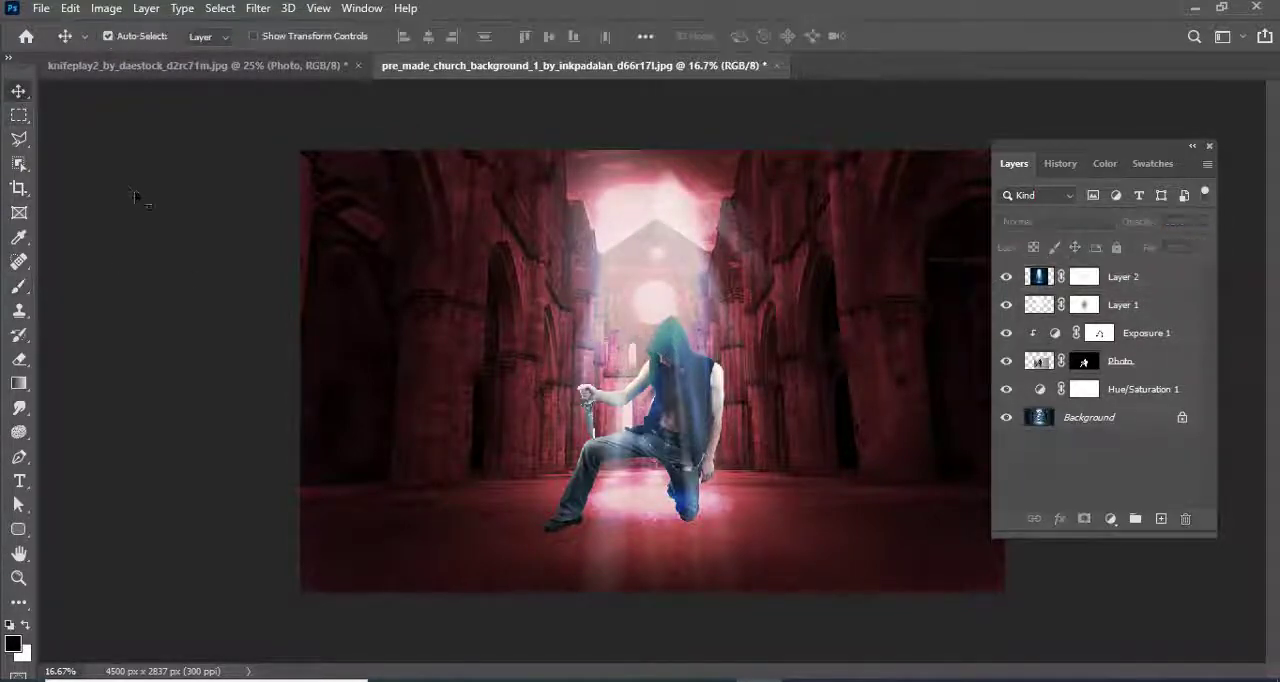
Add an Exposure adjustment layer above the light-beam layer with the exposure set to -2.35
{"action": "left_click", "coordinate": [1160, 274]}
{"action": "left_click", "coordinate": [1110, 518]}
{"action": "left_click", "coordinate": [1157, 294]}
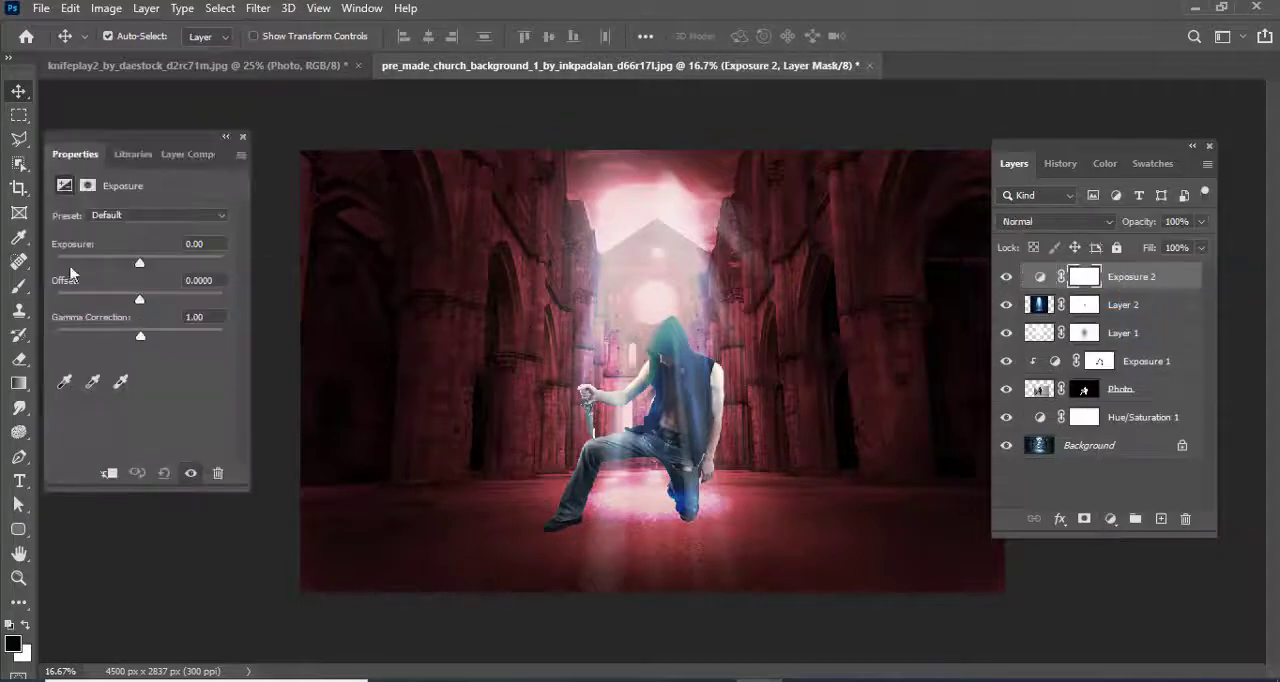
{"action": "left_click_drag", "start_coordinate": [140, 262], "coordinate": [111, 263]}
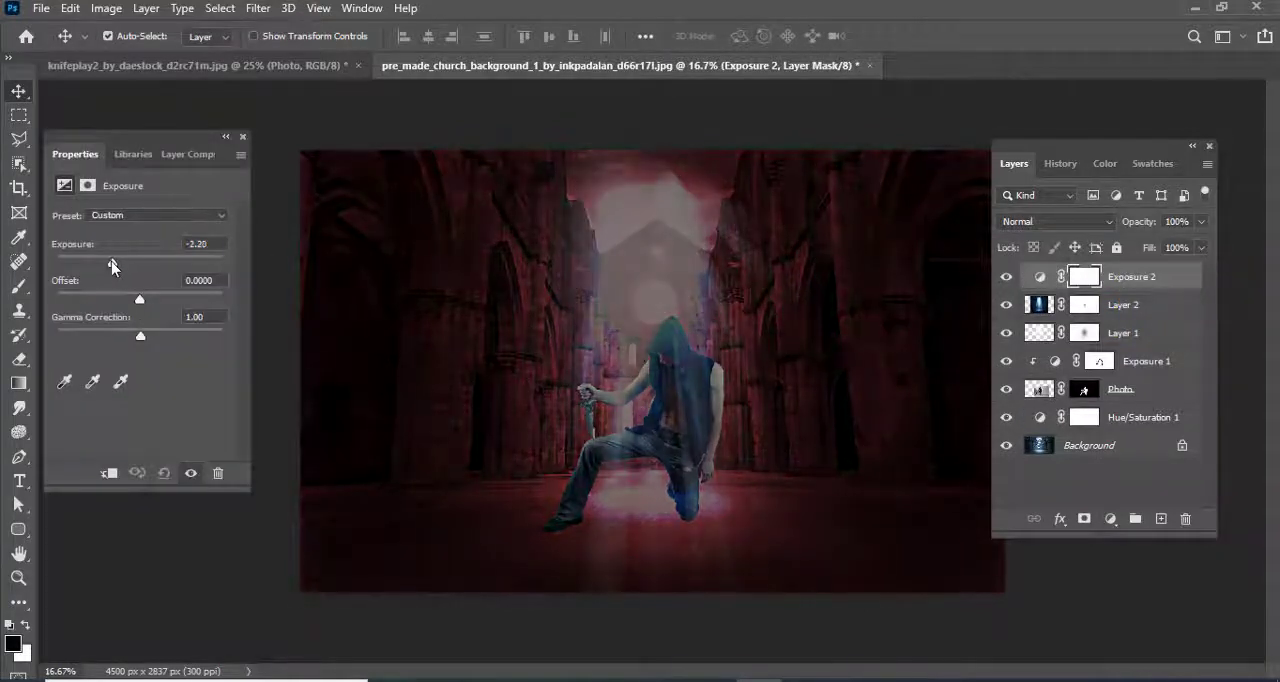
Select a light-cone shape with the Polygonal Lasso, narrow at the image's upper edge and widening to both lower corners
{"action": "left_click", "coordinate": [18, 139]}
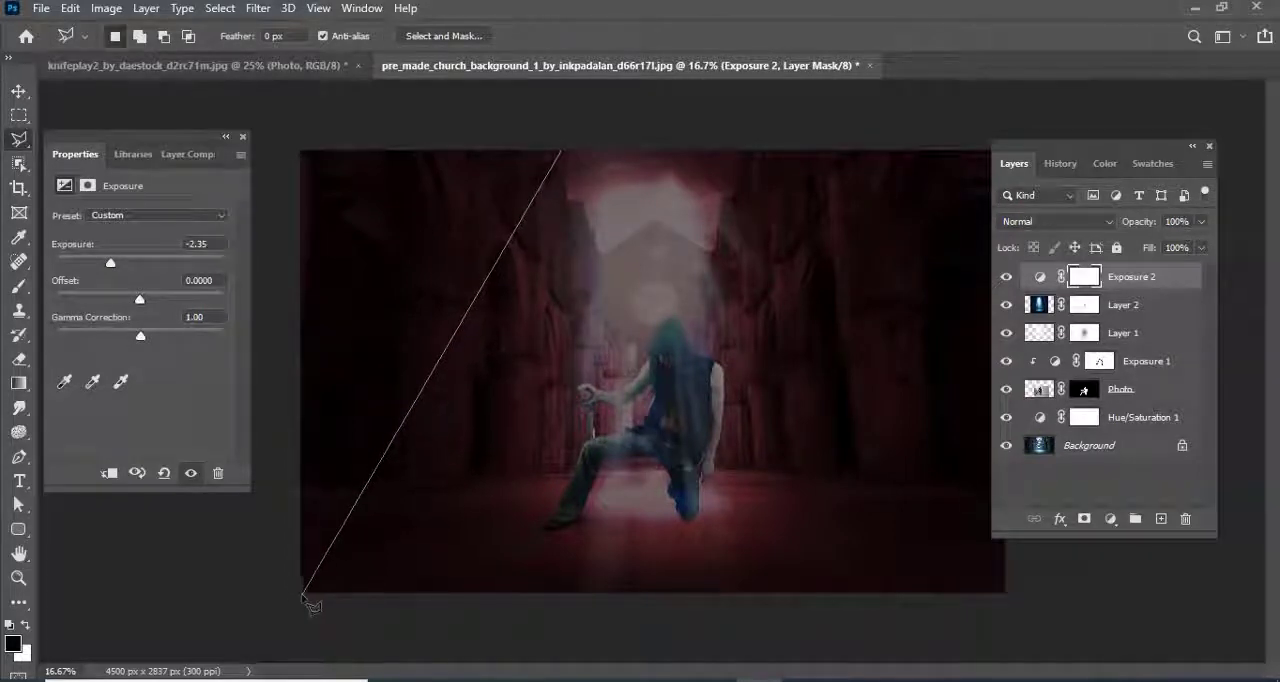
{"action": "left_click", "coordinate": [300, 594]}
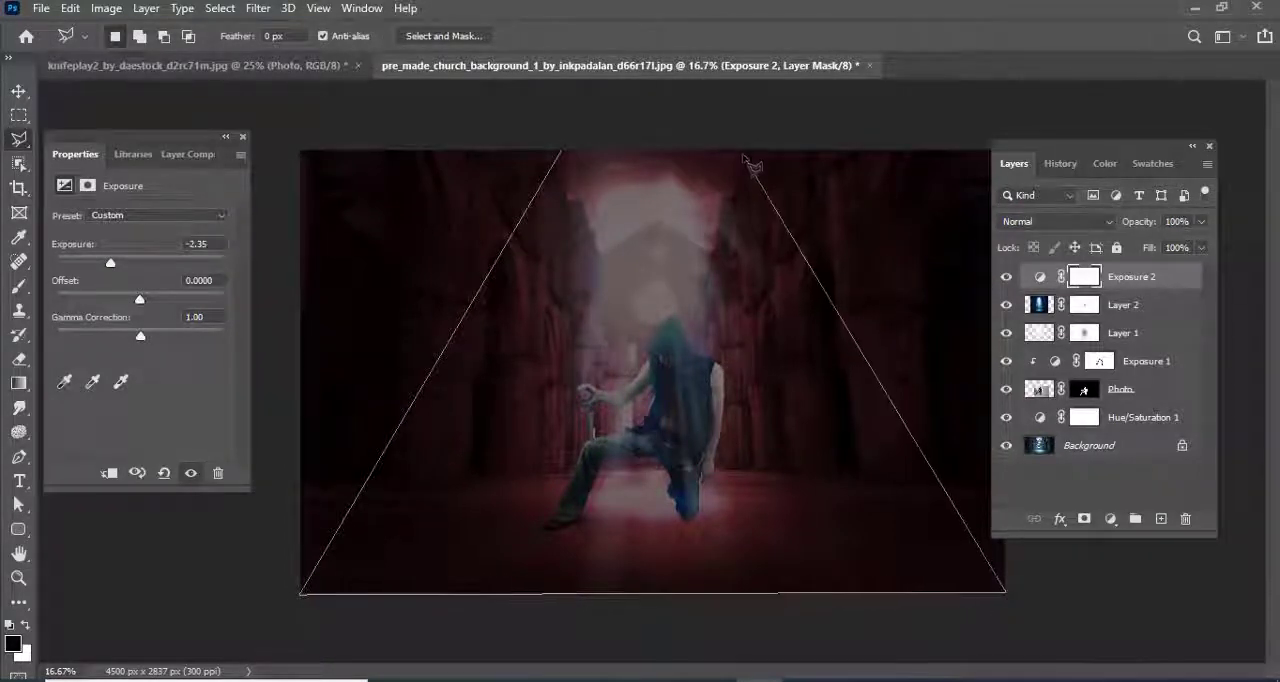
{"action": "left_click", "coordinate": [741, 150]}
{"action": "left_click", "coordinate": [563, 156]}
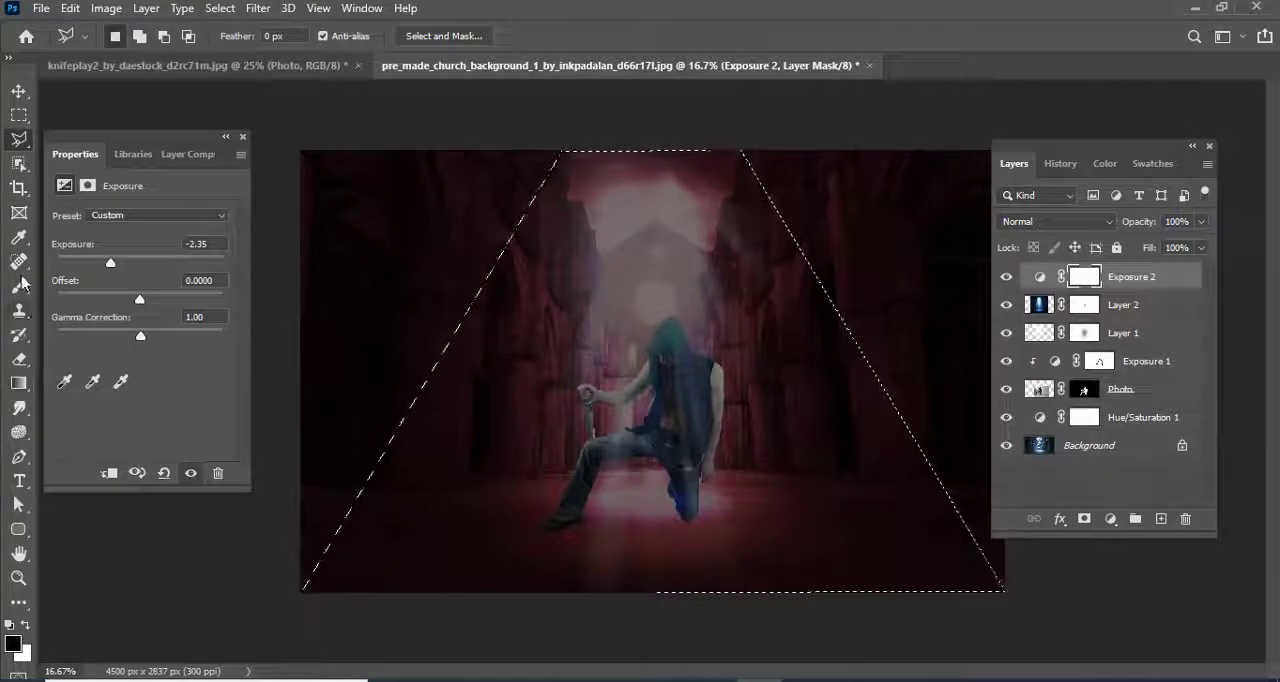
Paint the selected cone black on the new Exposure mask with a soft 1100 px brush at 100% opacity, and deselect everything
{"action": "key", "text": "b"}
{"action": "key", "text": "bracketright"}
{"action": "key", "text": "bracketright"}
{"action": "key", "text": "bracketright"}
{"action": "key", "text": "bracketright"}
{"action": "key", "text": "bracketright"}
{"action": "key", "text": "bracketright"}
{"action": "key", "text": "bracketright"}
{"action": "key", "text": "bracketright"}
{"action": "key", "text": "bracketright"}
{"action": "key", "text": "bracketright"}
{"action": "key", "text": "bracketright"}
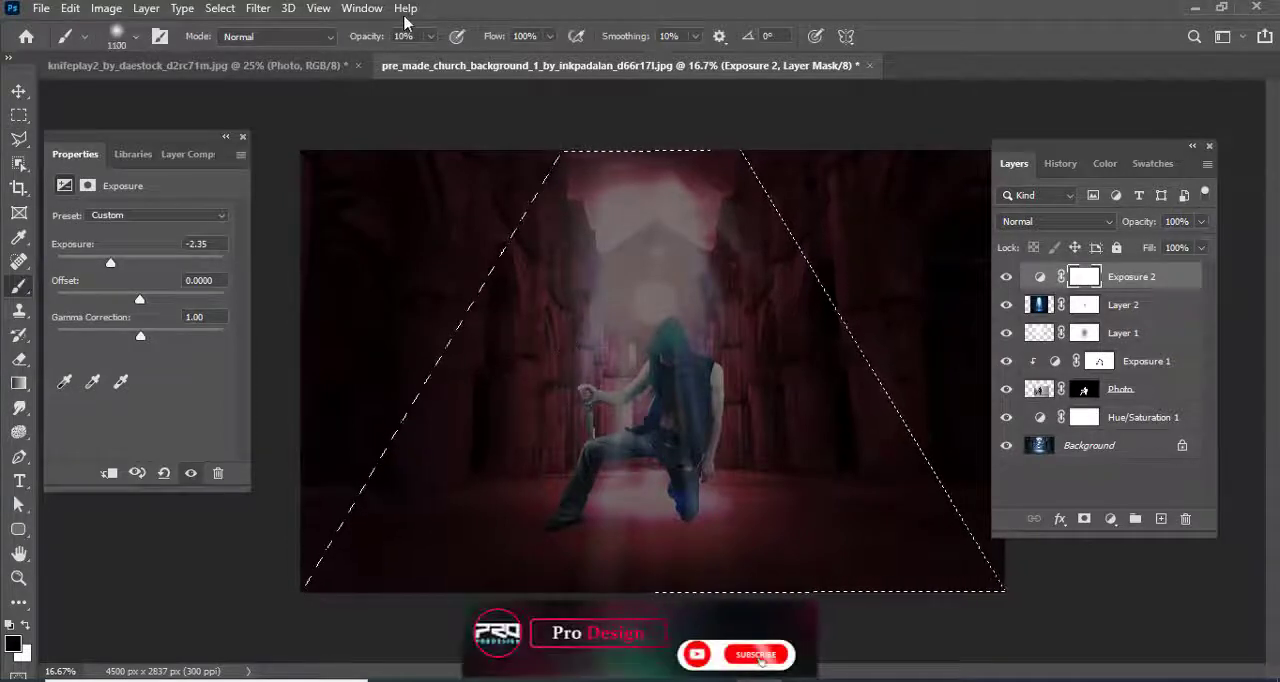
{"action": "left_click_drag", "start_coordinate": [368, 36], "coordinate": [470, 36]}
{"action": "mouse_move", "coordinate": [643, 167]}
{"action": "left_mouse_down"}
{"action": "mouse_move", "coordinate": [430, 441]}
{"action": "mouse_move", "coordinate": [367, 547]}
{"action": "mouse_move", "coordinate": [773, 469]}
{"action": "mouse_move", "coordinate": [896, 540]}
{"action": "mouse_move", "coordinate": [660, 302]}
{"action": "mouse_move", "coordinate": [688, 218]}
{"action": "mouse_move", "coordinate": [617, 302]}
{"action": "mouse_move", "coordinate": [591, 525]}
{"action": "mouse_move", "coordinate": [665, 210]}
{"action": "left_mouse_up"}
{"action": "key", "text": "ctrl+d"}
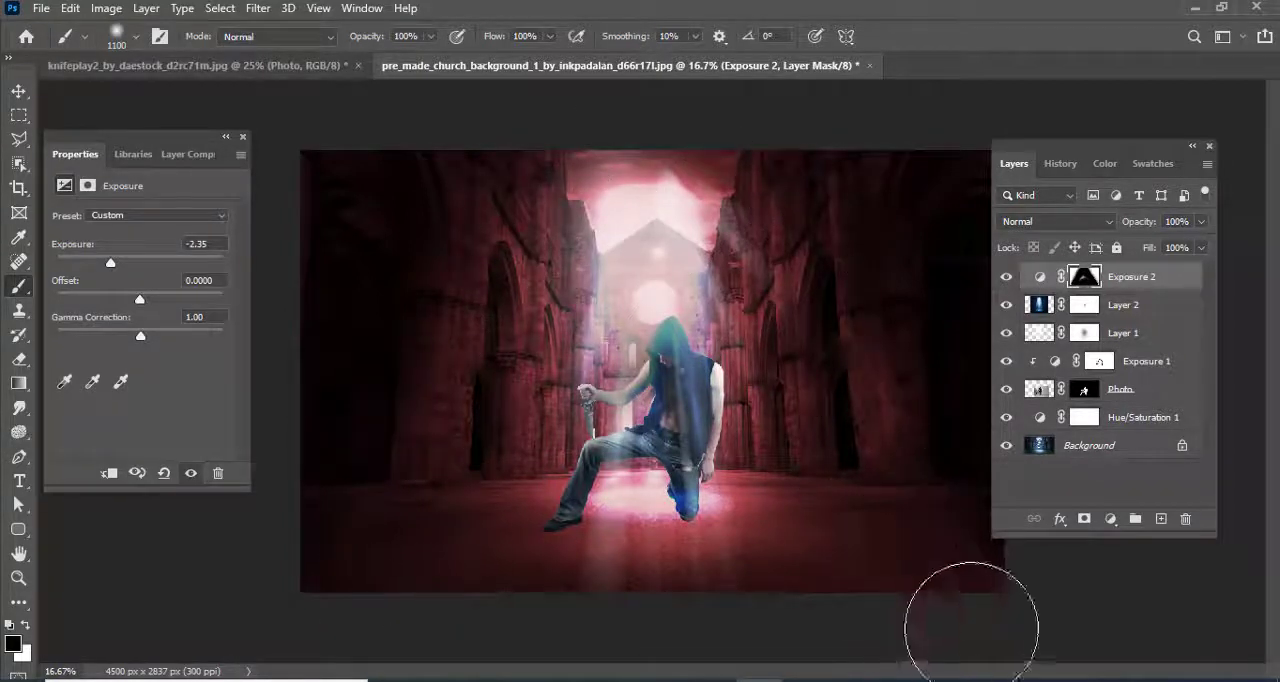
{"action": "left_click", "coordinate": [19, 92]}
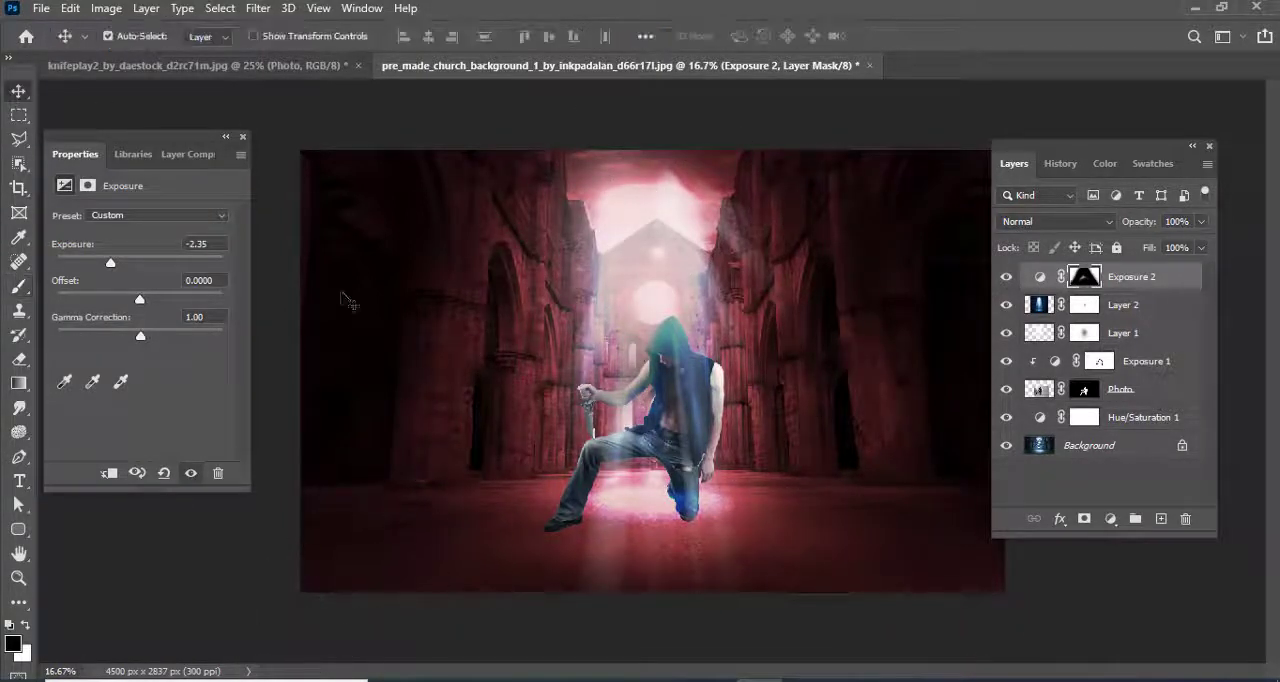
{"action": "left_click", "coordinate": [342, 294]}
Recolour the church background to orange-brown by setting its Hue/Saturation adjustment to hue 16 and lightness -35
{"action": "key", "text": "ctrl+0"}
{"action": "key", "text": "ctrl+minus"}
{"action": "key", "text": "ctrl+minus"}
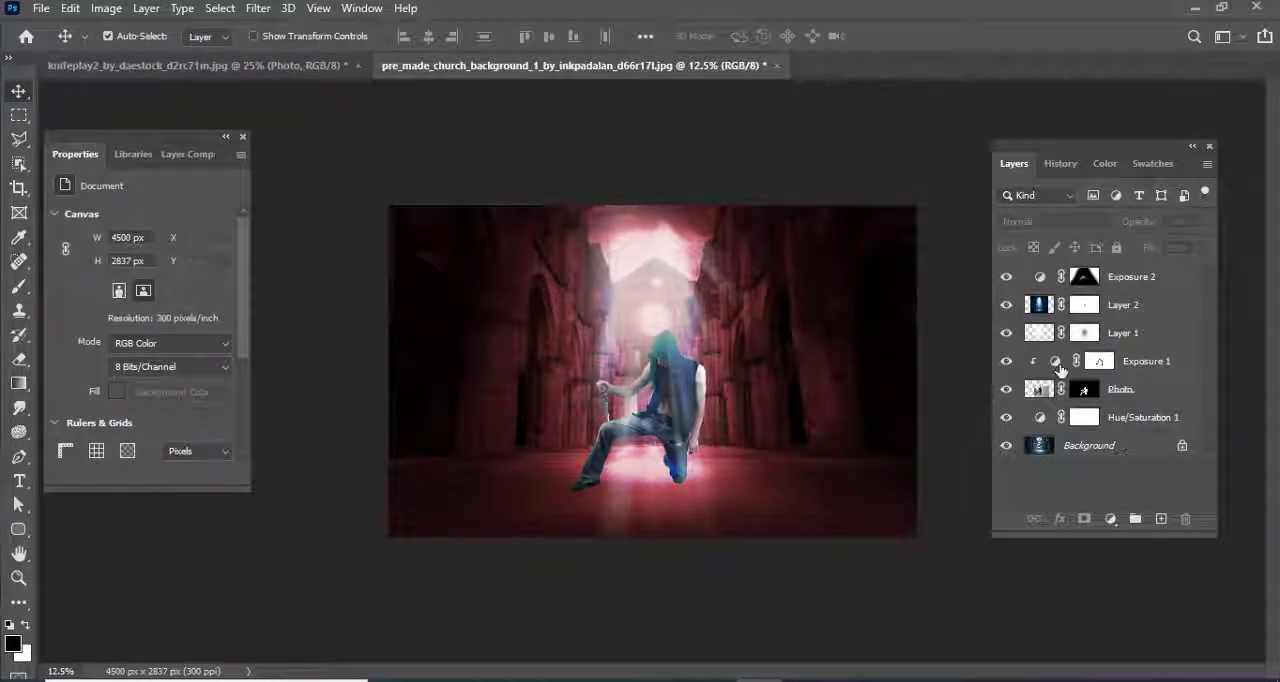
{"action": "left_click", "coordinate": [1054, 363]}
{"action": "left_click", "coordinate": [1054, 365]}
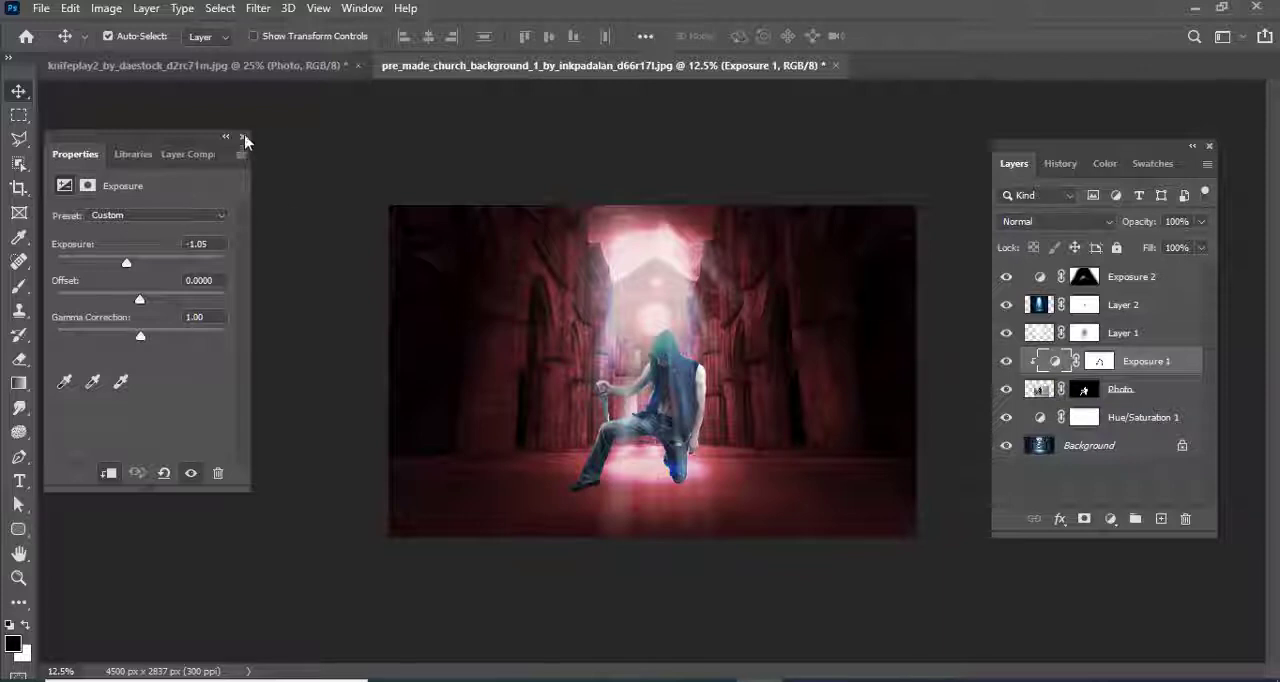
{"action": "left_click", "coordinate": [243, 137]}
{"action": "double_click", "coordinate": [1040, 419]}
{"action": "left_click_drag", "start_coordinate": [120, 361], "coordinate": [110, 361]}
{"action": "left_click_drag", "start_coordinate": [57, 287], "coordinate": [66, 290]}
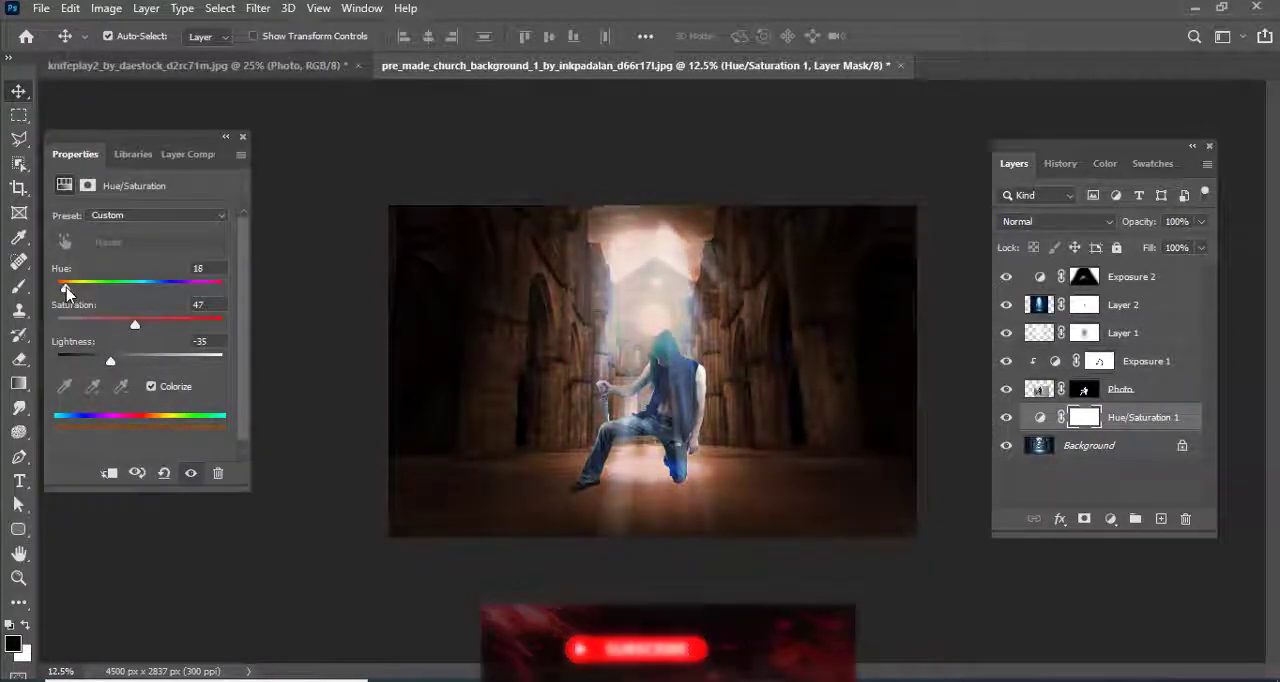
{"action": "left_click", "coordinate": [243, 137]}
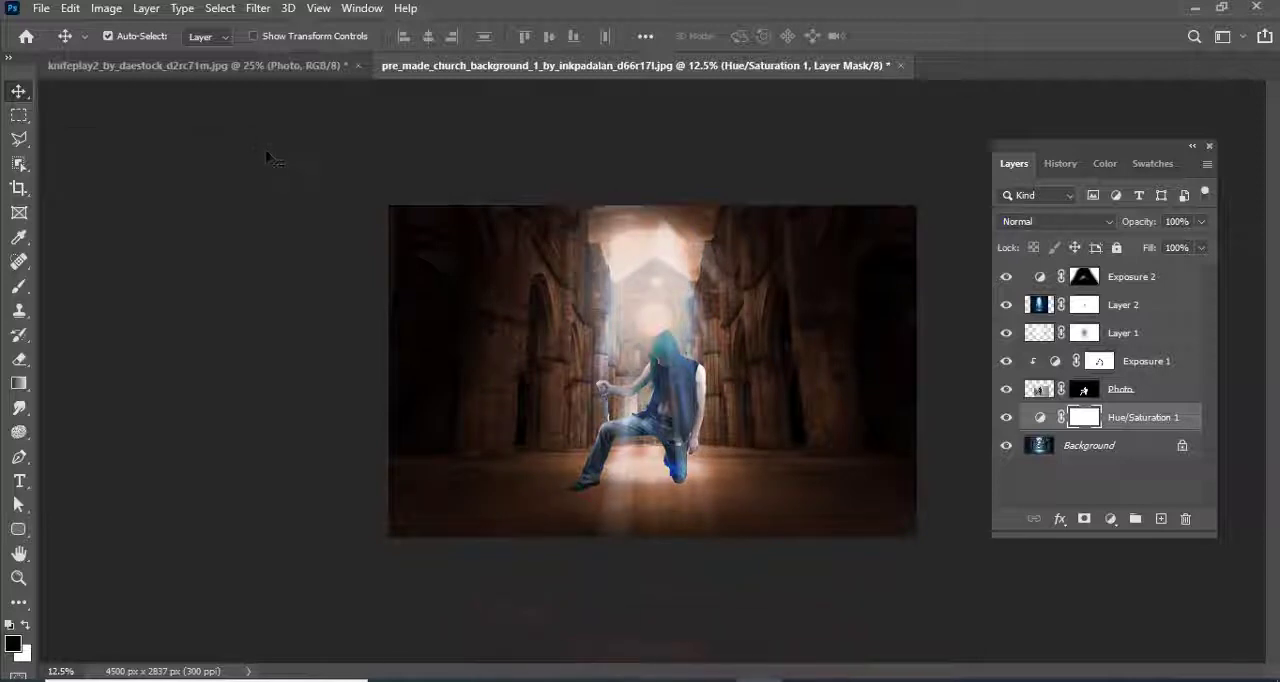
Unlock the Background layer and place all layers from it up to the uppermost Exposure adjustment into one group
{"action": "left_click", "coordinate": [257, 8]}
{"action": "left_click", "coordinate": [1163, 284]}
{"action": "left_click", "coordinate": [1166, 288]}
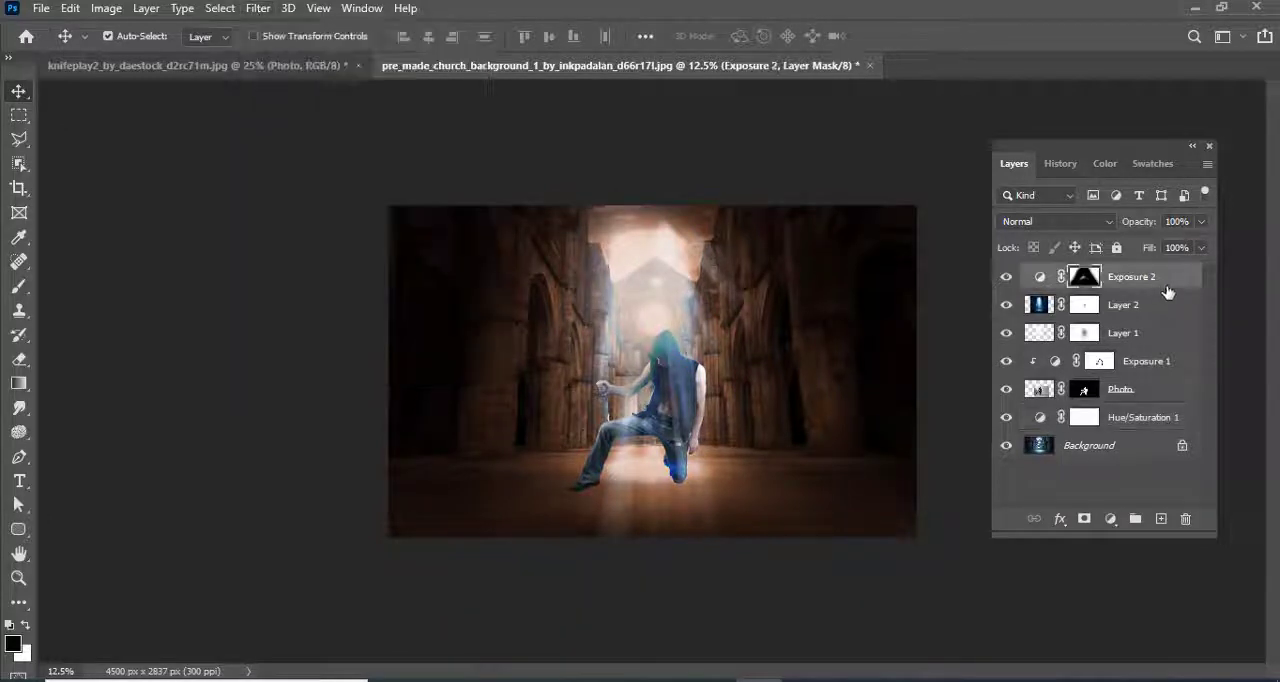
{"action": "left_click", "coordinate": [1128, 455], "text": "shift"}
{"action": "left_click", "coordinate": [1183, 450]}
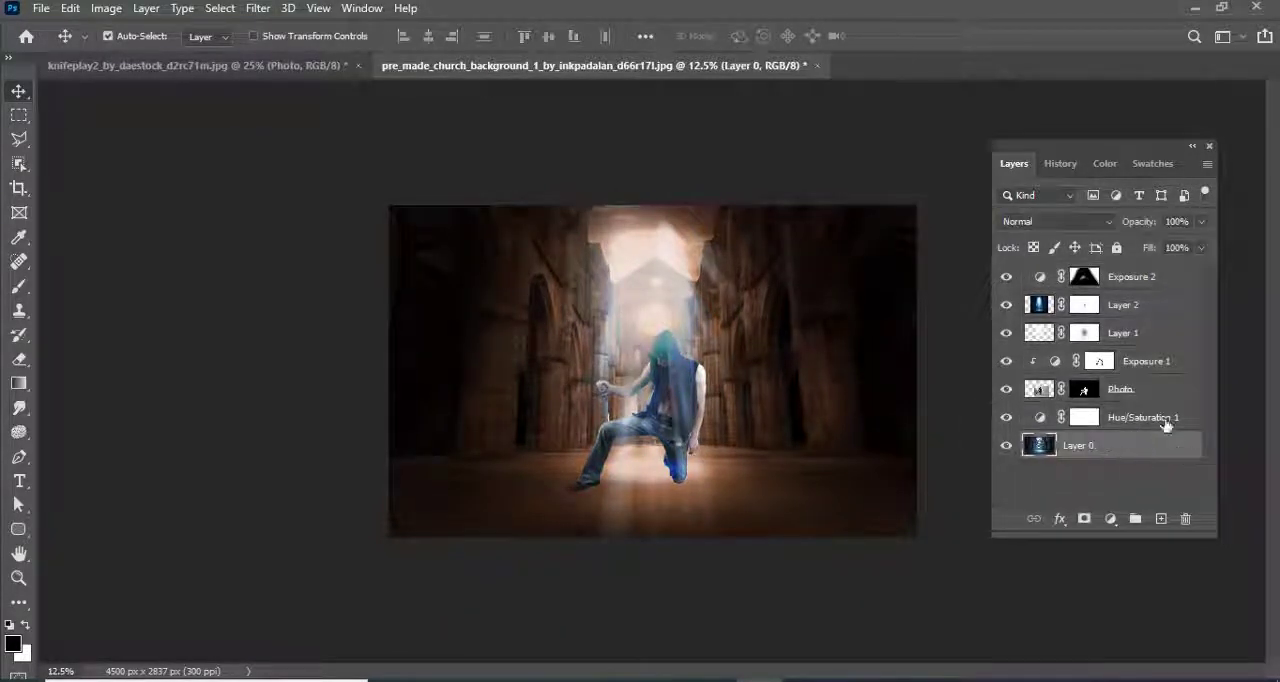
{"action": "left_click", "coordinate": [1089, 277], "text": "shift"}
{"action": "key", "text": "ctrl+g"}
{"action": "left_click", "coordinate": [260, 10]}
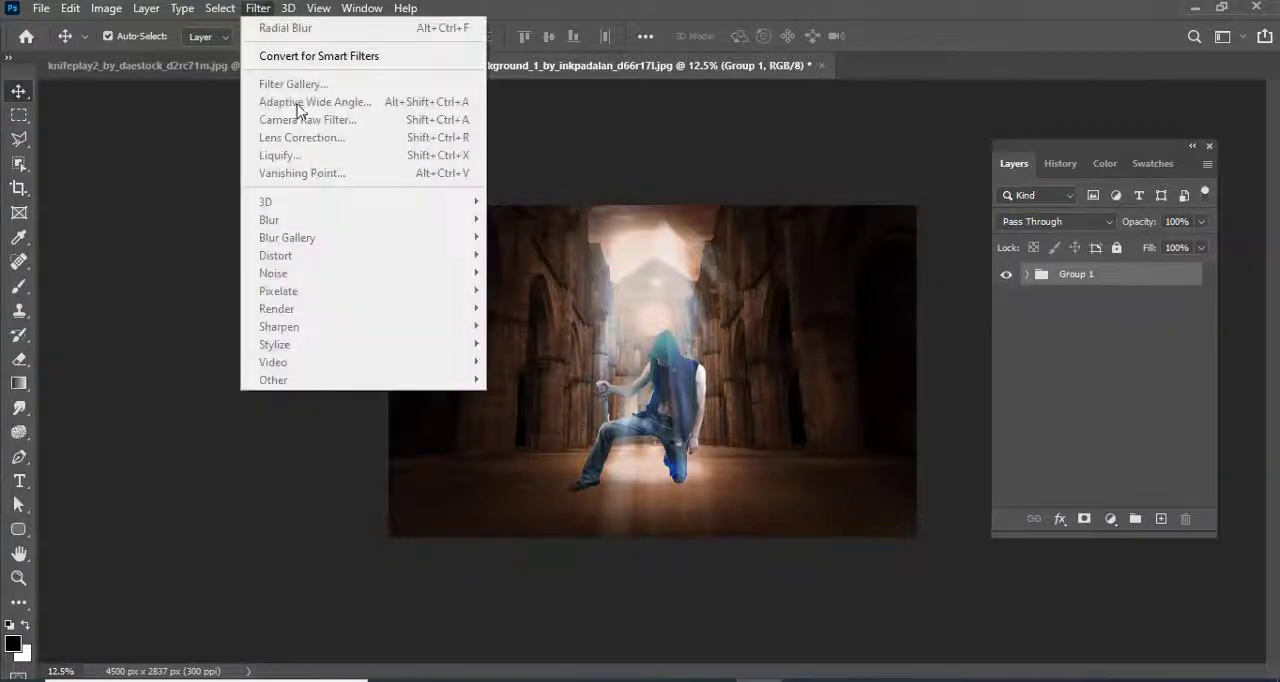
{"action": "left_click", "coordinate": [858, 258]}
Merge all the layers inside the group into a single layer and open it in the Camera Raw Filter
{"action": "left_click", "coordinate": [1027, 275]}
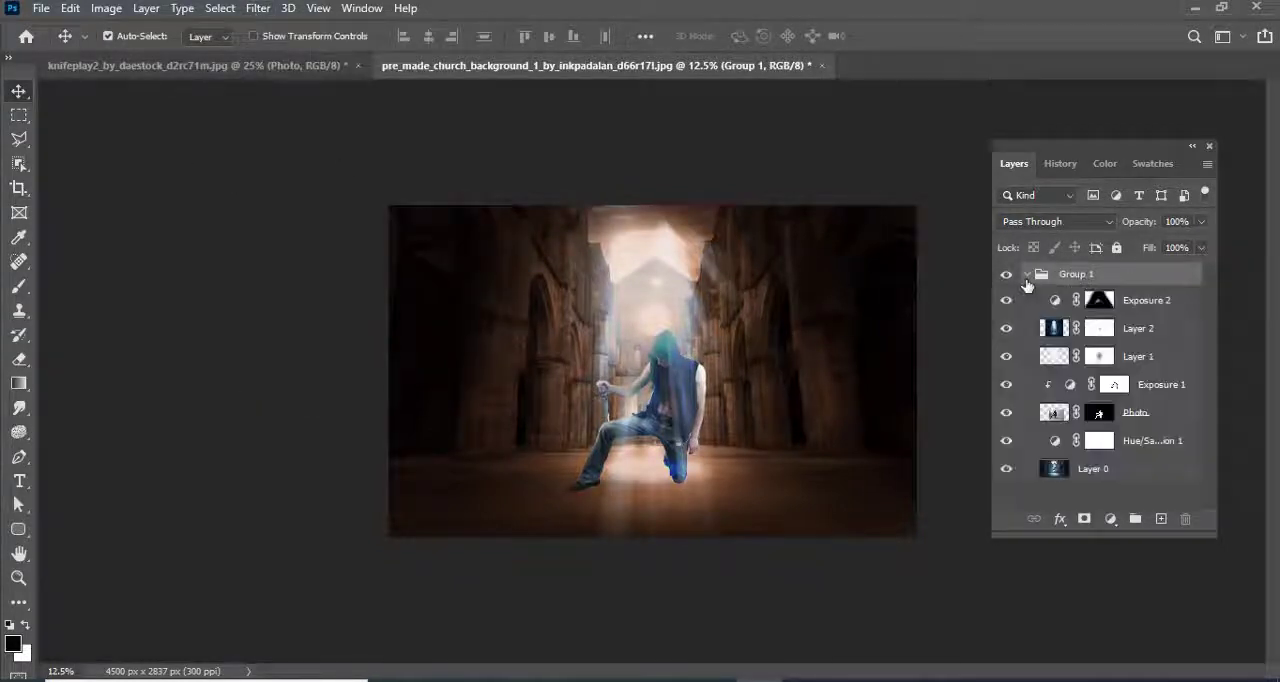
{"action": "left_click", "coordinate": [1114, 304]}
{"action": "left_click", "coordinate": [1144, 464], "text": "shift"}
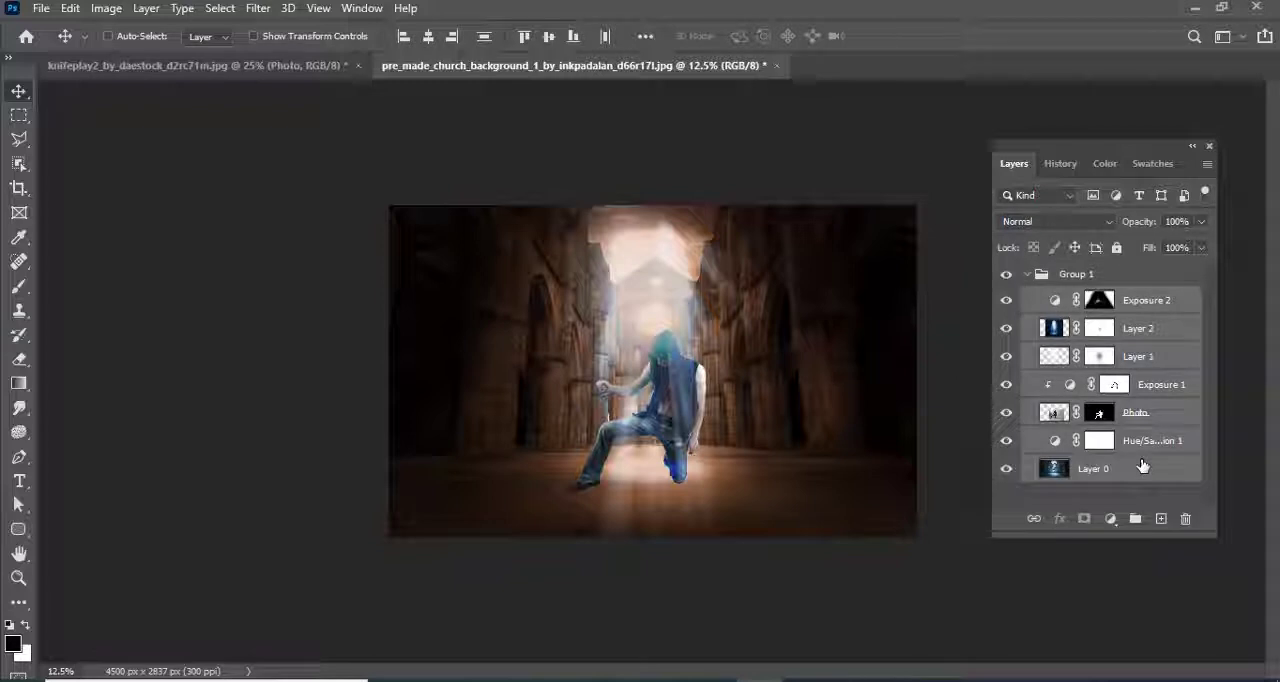
{"action": "key", "text": "ctrl+e"}
{"action": "left_click", "coordinate": [258, 8]}
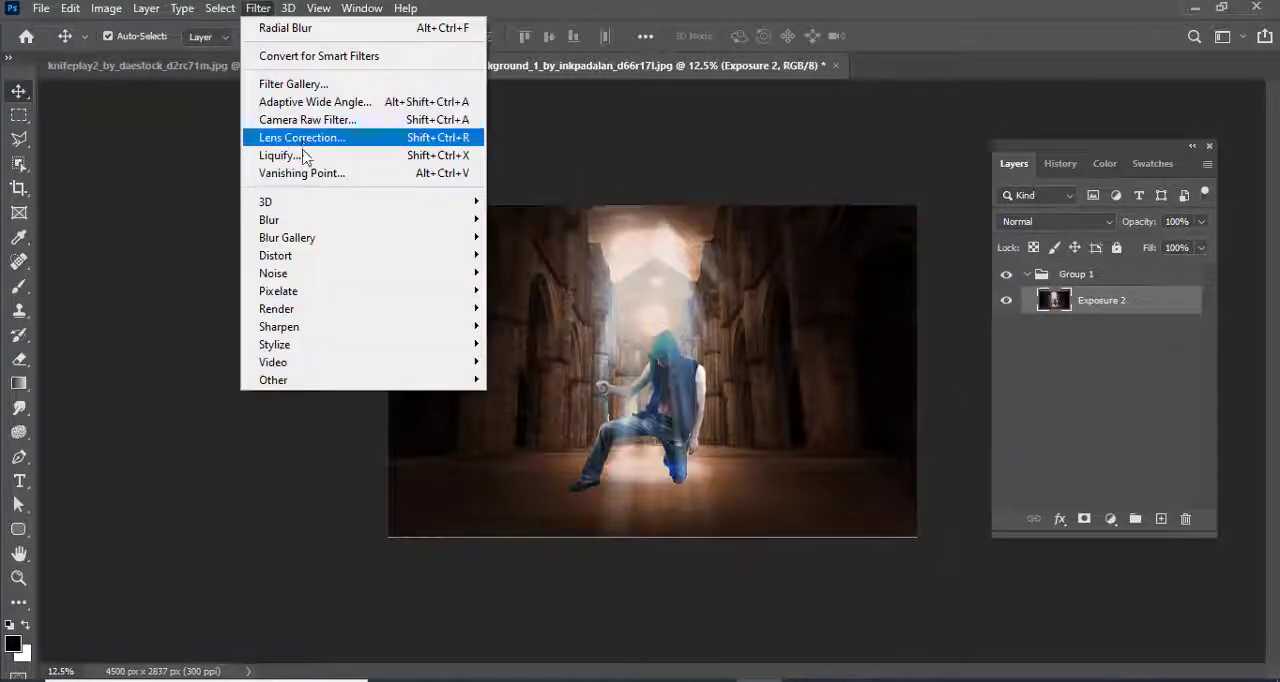
{"action": "left_click", "coordinate": [342, 128]}
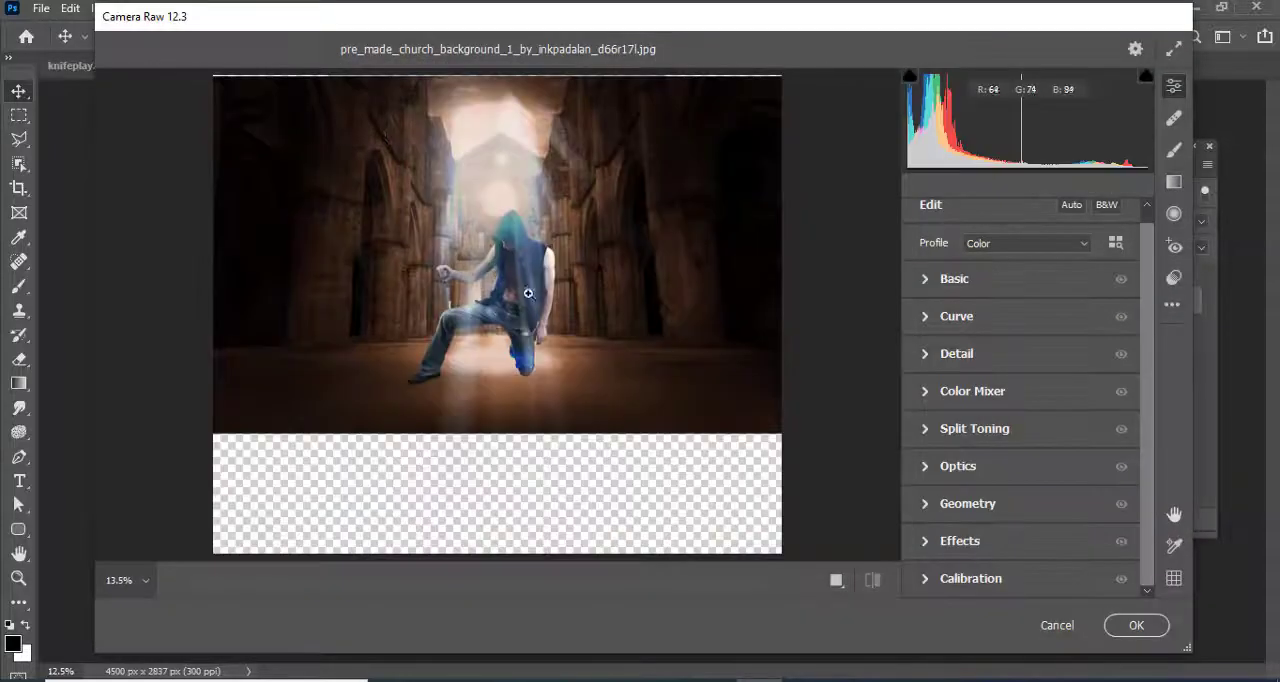
Examine the man's hood, torso and legs in the preview at several magnifications, finishing at 25%
{"action": "left_click", "coordinate": [513, 278]}
{"action": "left_click", "coordinate": [128, 578]}
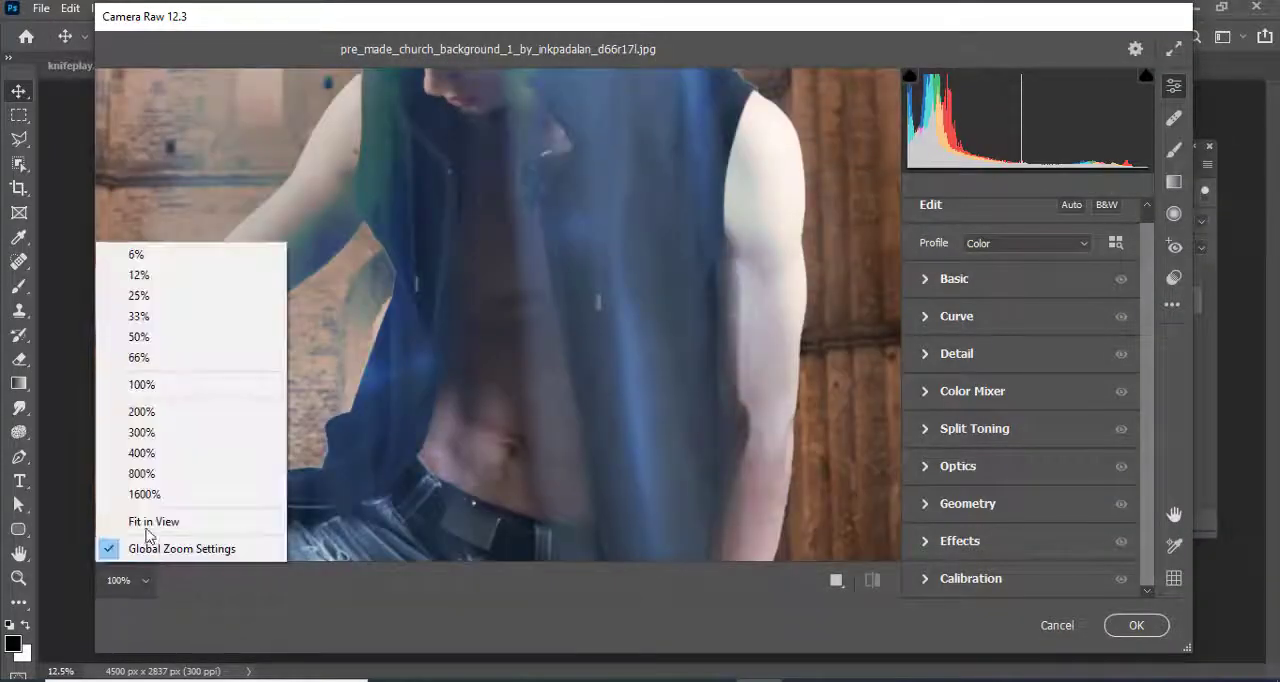
{"action": "left_click", "coordinate": [163, 360]}
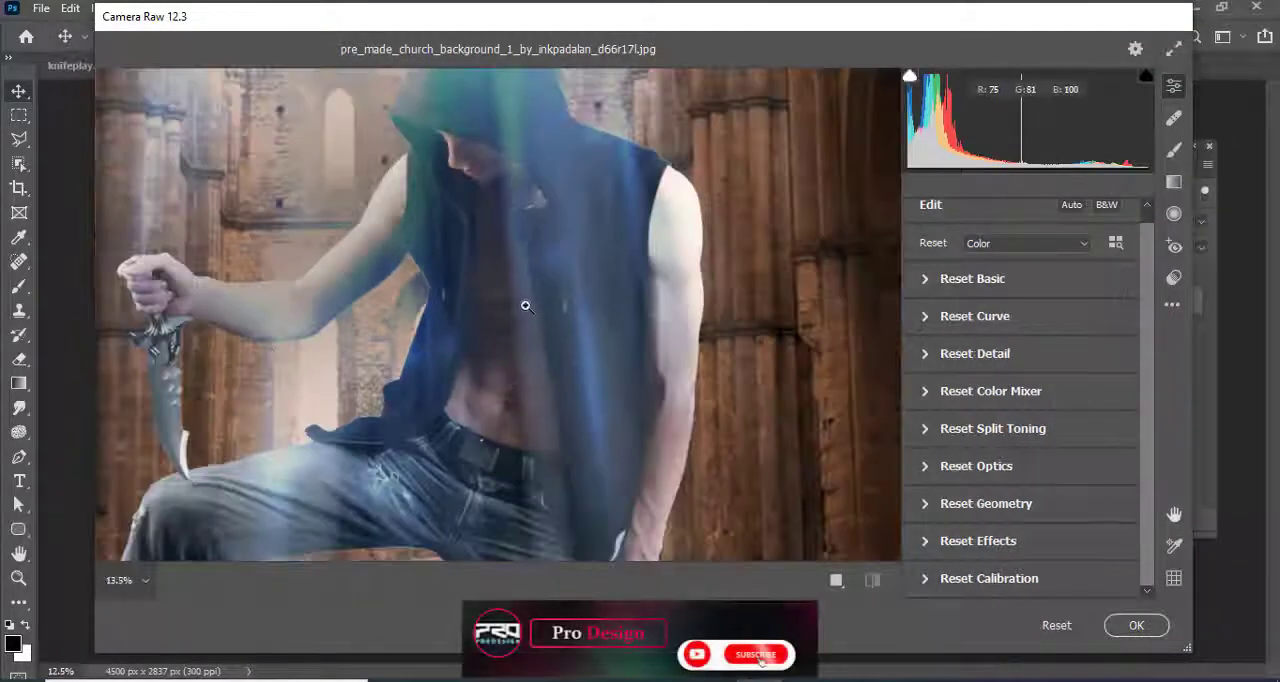
{"action": "left_click", "coordinate": [560, 336], "text": "alt"}
{"action": "left_click", "coordinate": [533, 333]}
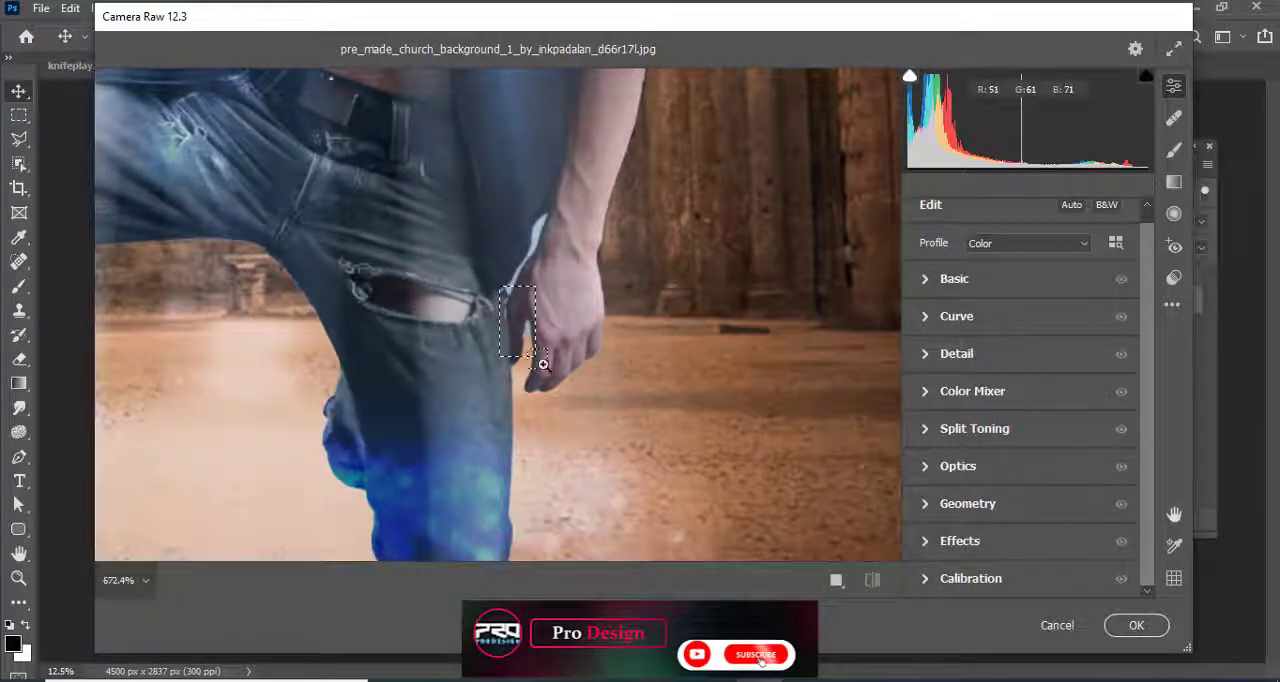
{"action": "left_click_drag", "start_coordinate": [543, 364], "coordinate": [482, 284]}
{"action": "left_click", "coordinate": [667, 348]}
{"action": "left_click", "coordinate": [564, 310]}
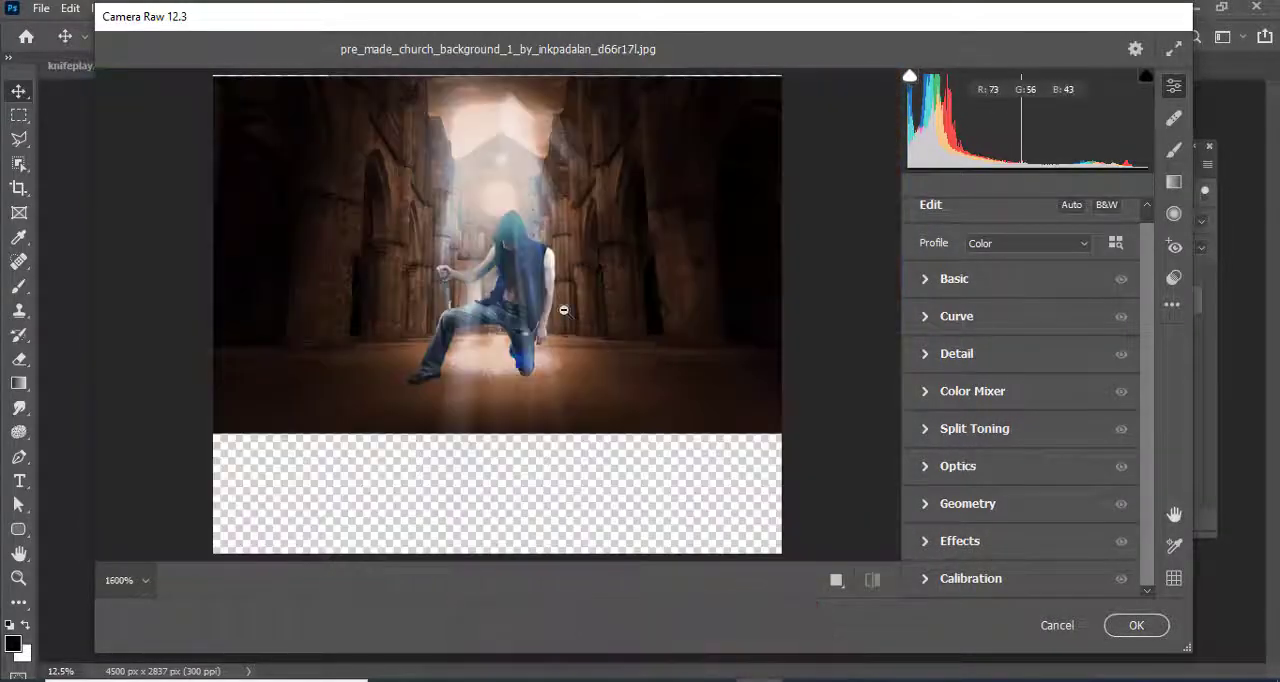
{"action": "left_click", "coordinate": [122, 580]}
{"action": "left_click", "coordinate": [160, 358]}
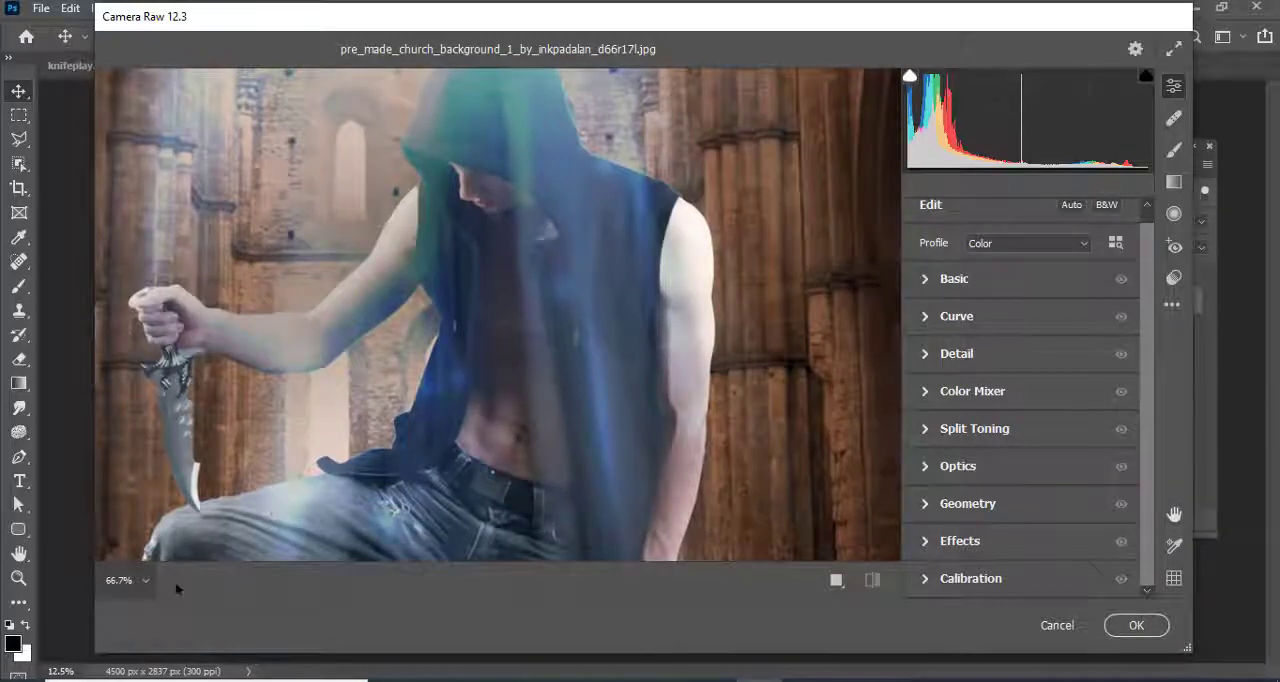
{"action": "left_click", "coordinate": [145, 580]}
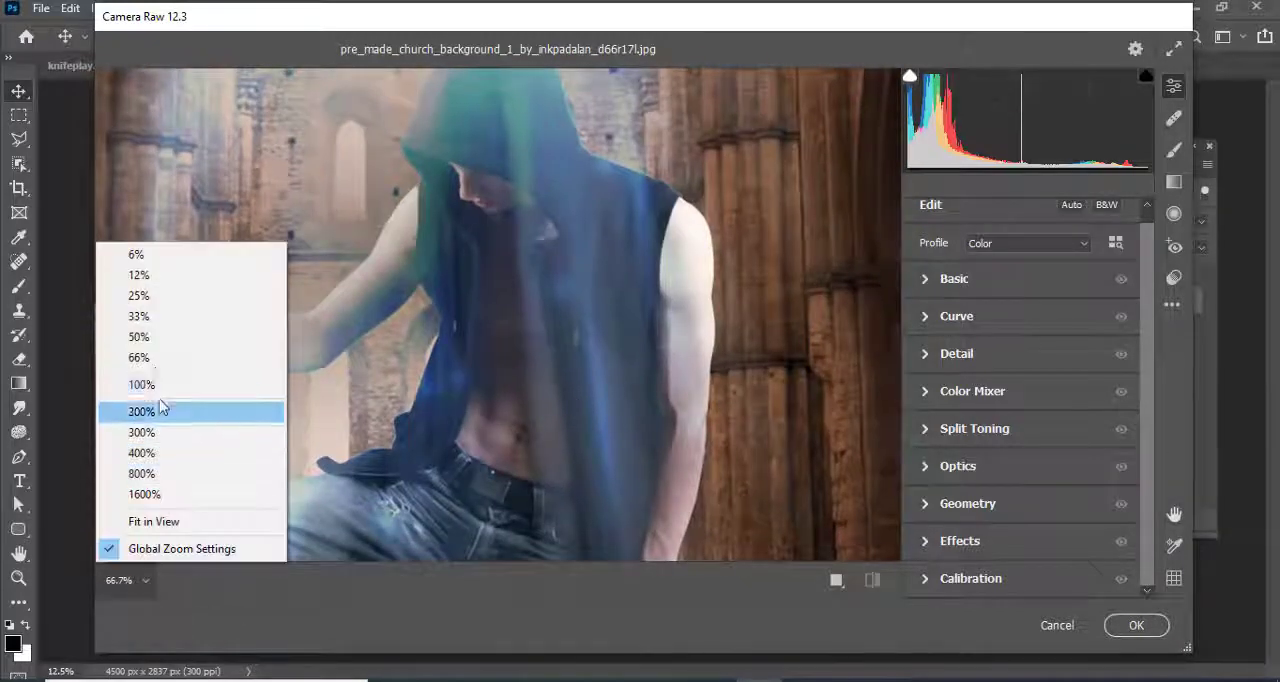
{"action": "left_click", "coordinate": [140, 338]}
{"action": "left_click", "coordinate": [125, 580]}
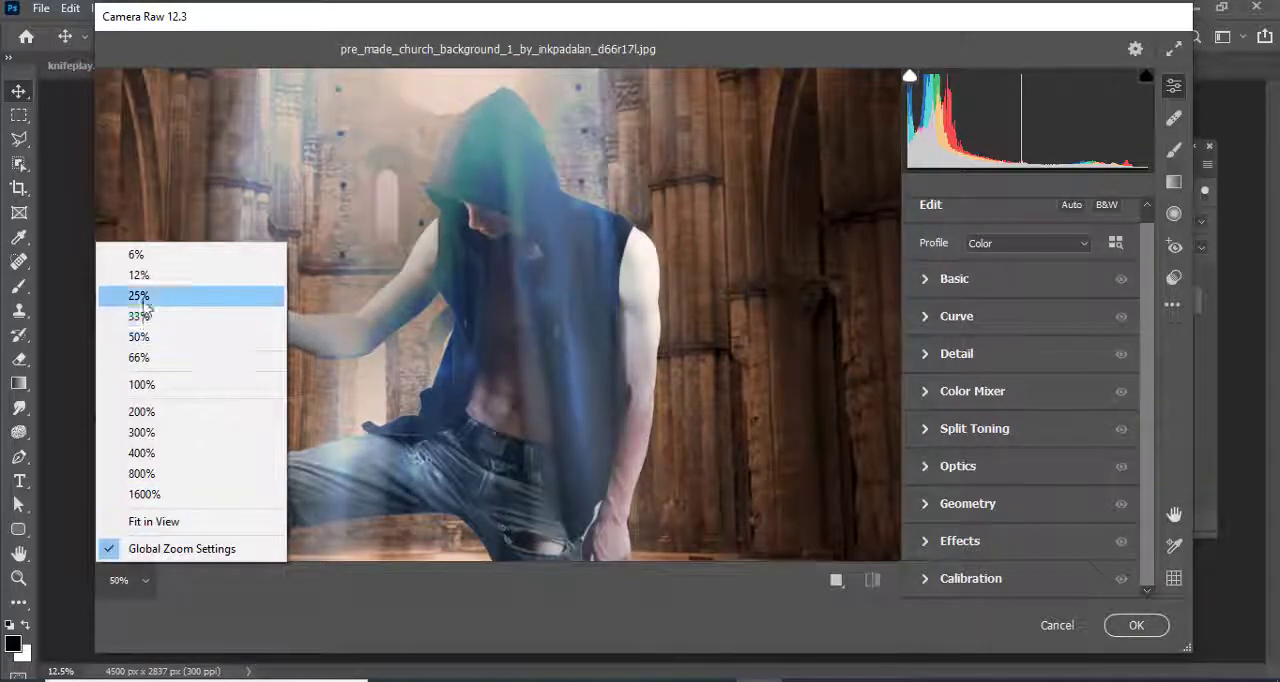
{"action": "left_click", "coordinate": [140, 298]}
Adjust the Basic tones to contrast +27, highlights +20, shadows -27, whites +40 and blacks +11, keeping exposure at 0
{"action": "left_click", "coordinate": [954, 279]}
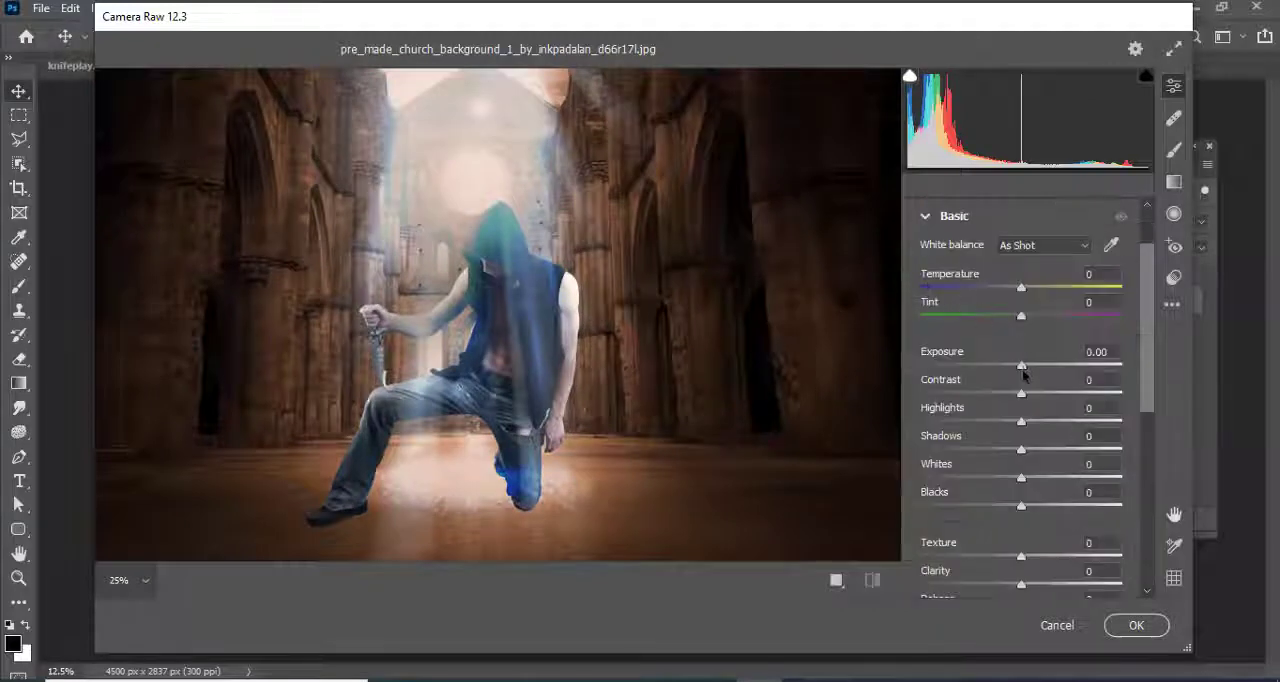
{"action": "left_click_drag", "start_coordinate": [1021, 366], "coordinate": [1047, 397]}
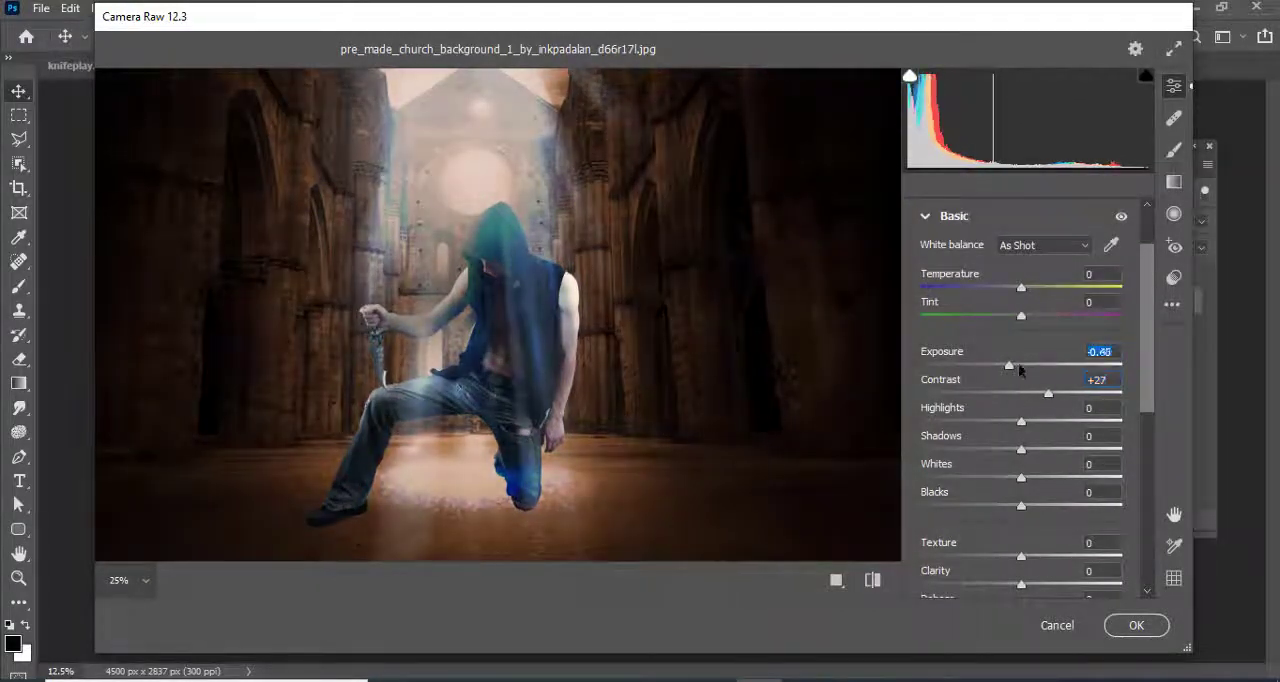
{"action": "double_click", "coordinate": [1009, 365]}
{"action": "left_click_drag", "start_coordinate": [1017, 424], "coordinate": [1053, 505]}
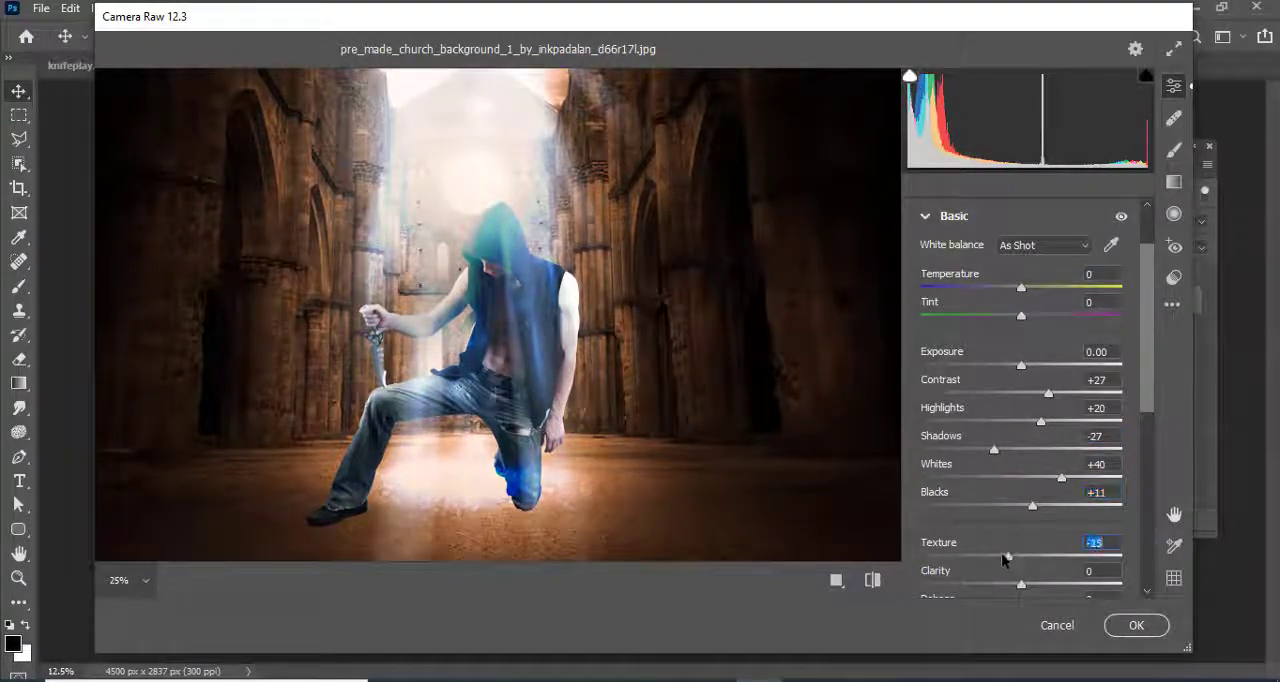
Set texture to -25, dehaze to +35, vibrance to +20 and saturation to +15, and apply the Camera Raw adjustments
{"action": "scroll", "coordinate": [1028, 528], "scroll_direction": "down", "scroll_amount": 5}
{"action": "left_click_drag", "start_coordinate": [1032, 393], "coordinate": [1058, 397]}
{"action": "left_click_drag", "start_coordinate": [1022, 438], "coordinate": [1046, 468]}
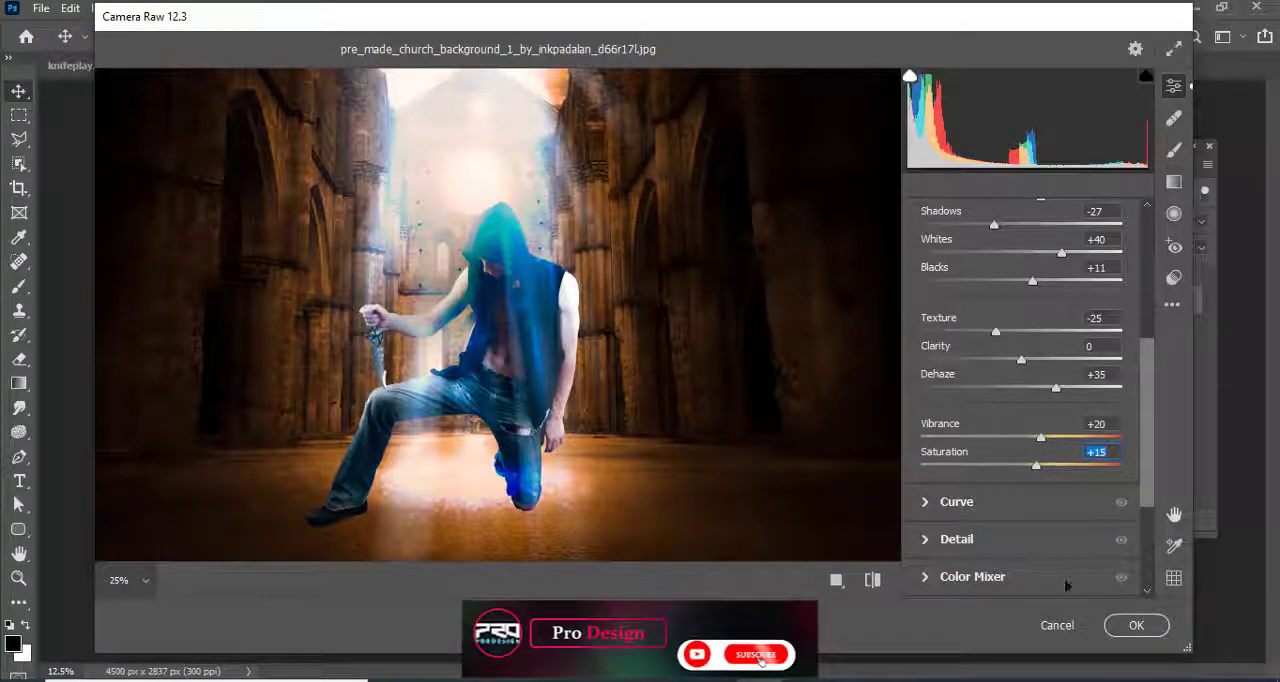
{"action": "left_click", "coordinate": [1128, 632]}
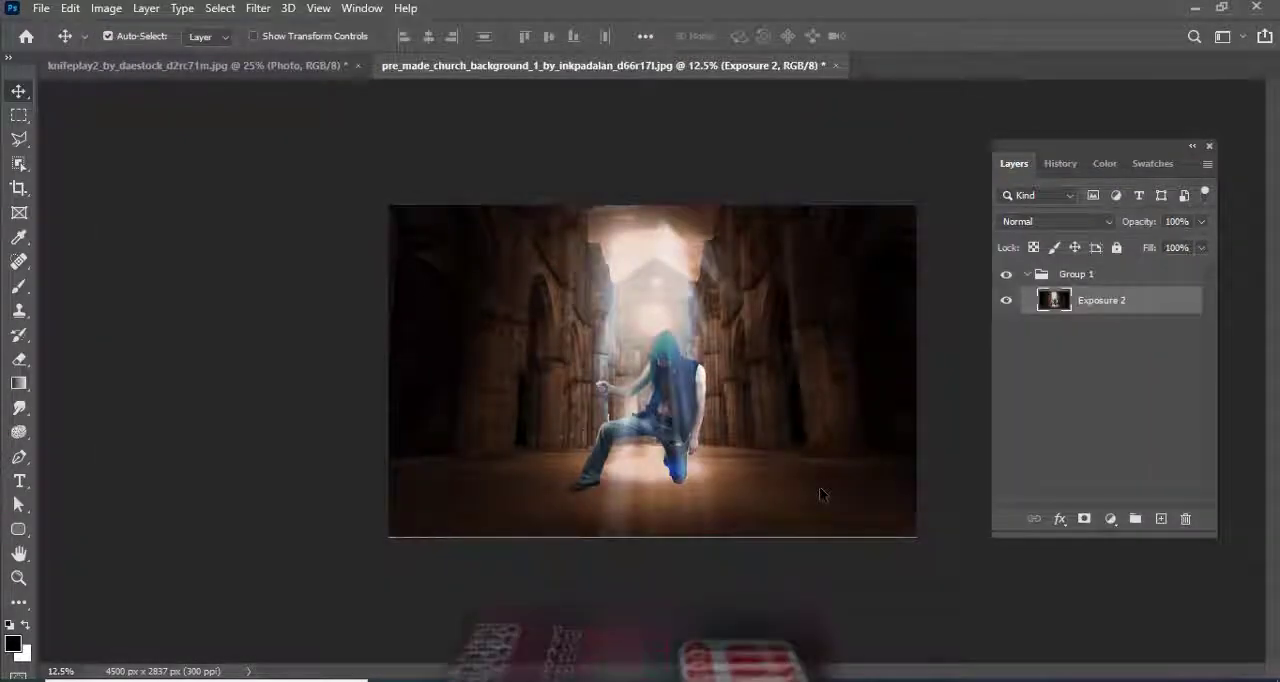